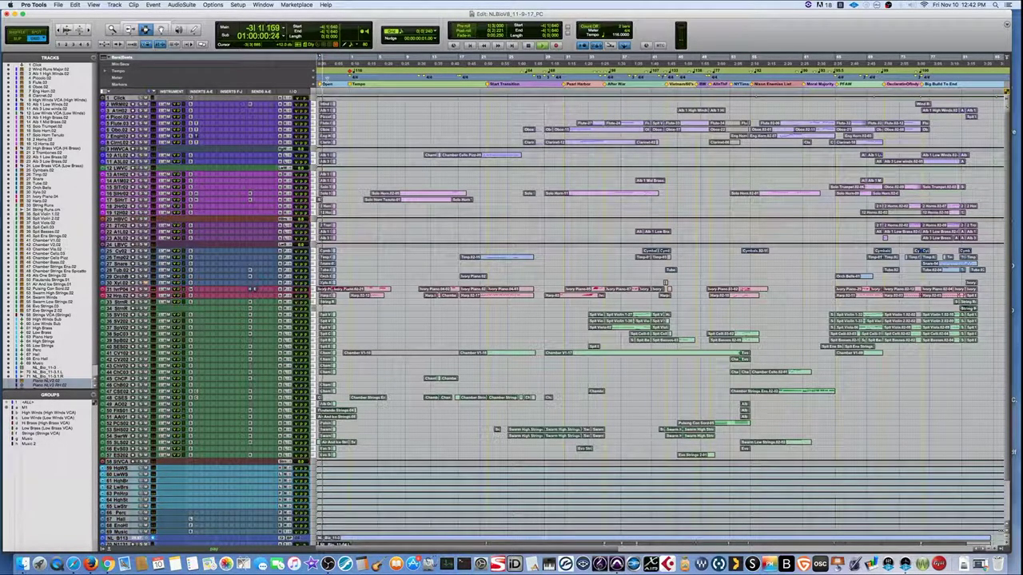
- Zoom in on the timeline and follow the playing arrangement through its markers to the end of the music
key("t")
key("t")
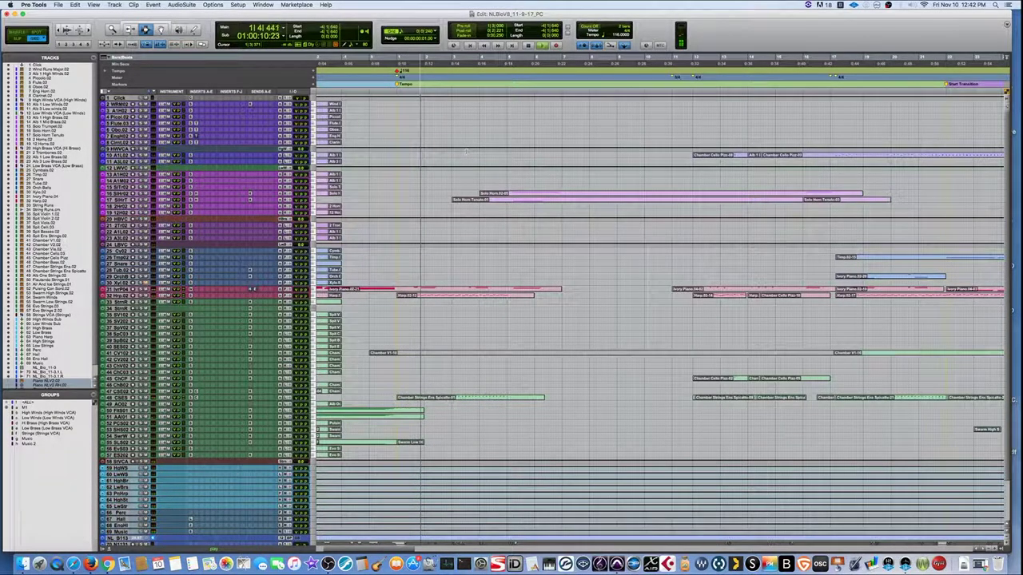
key("r")
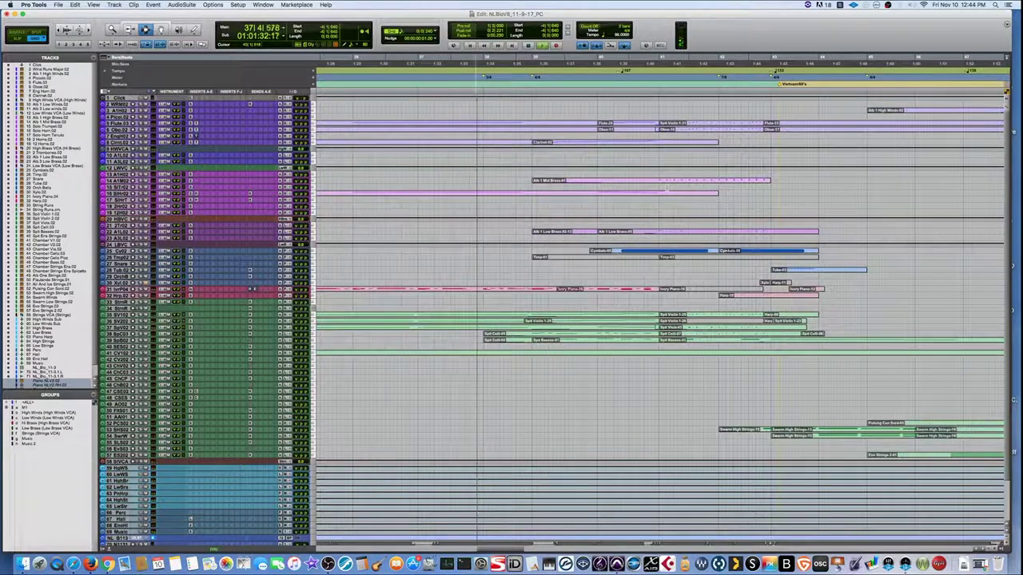
scroll(666, 189, "right", 3)
scroll(667, 189, "down", 1)
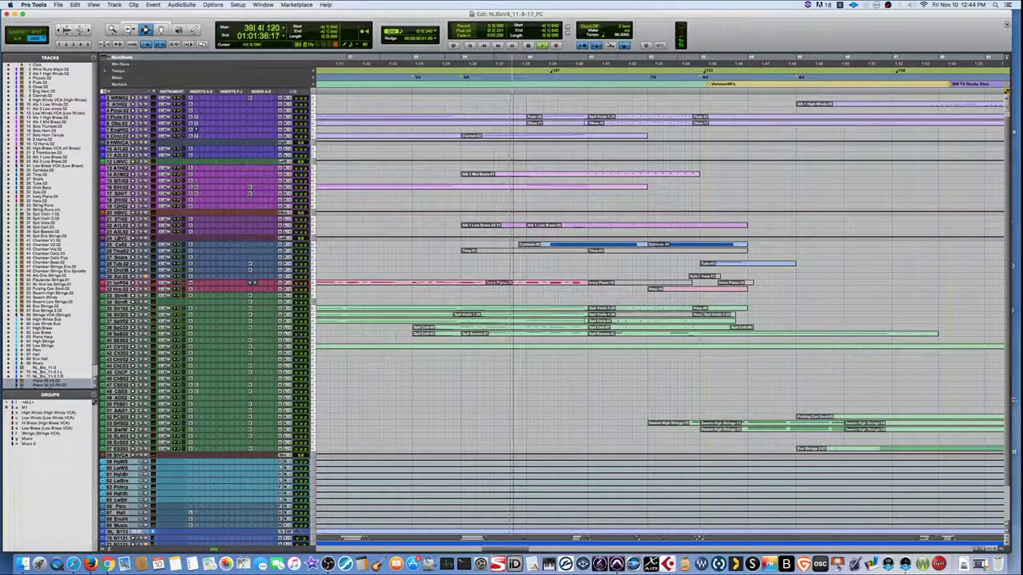
scroll(664, 187, "right", 3)
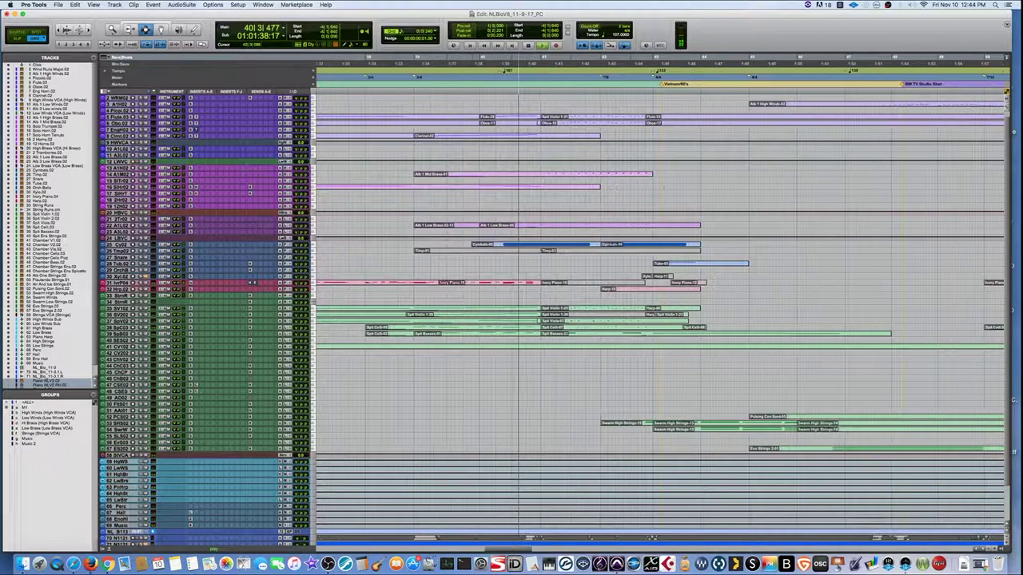
scroll(660, 297, "right", 2)
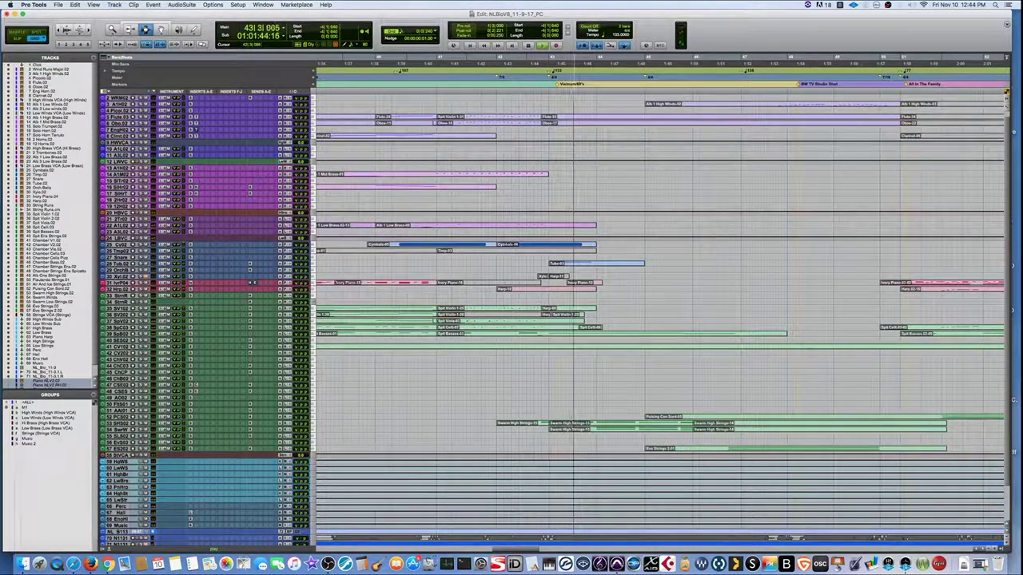
scroll(664, 188, "right", 3)
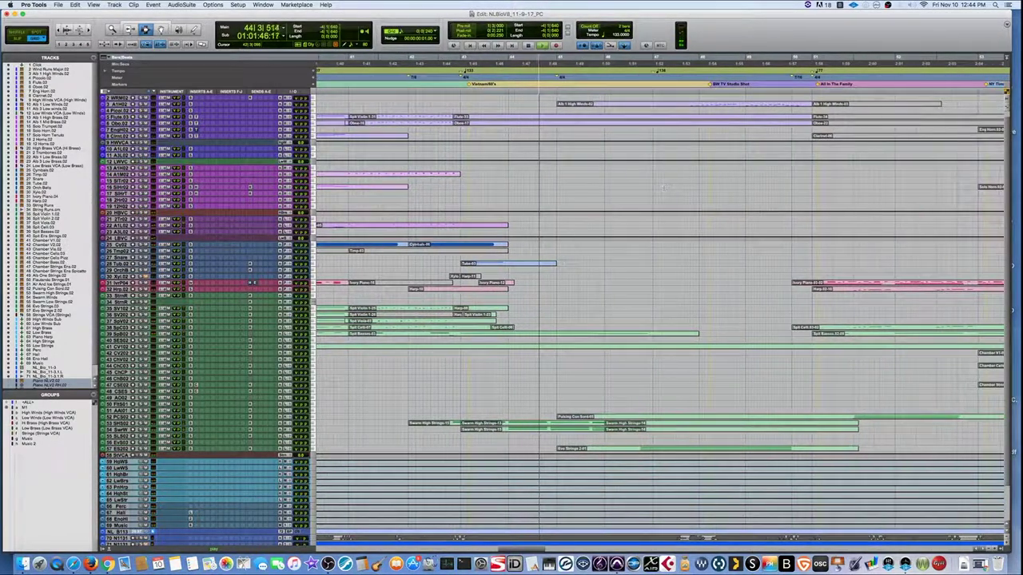
scroll(664, 188, "right", 5)
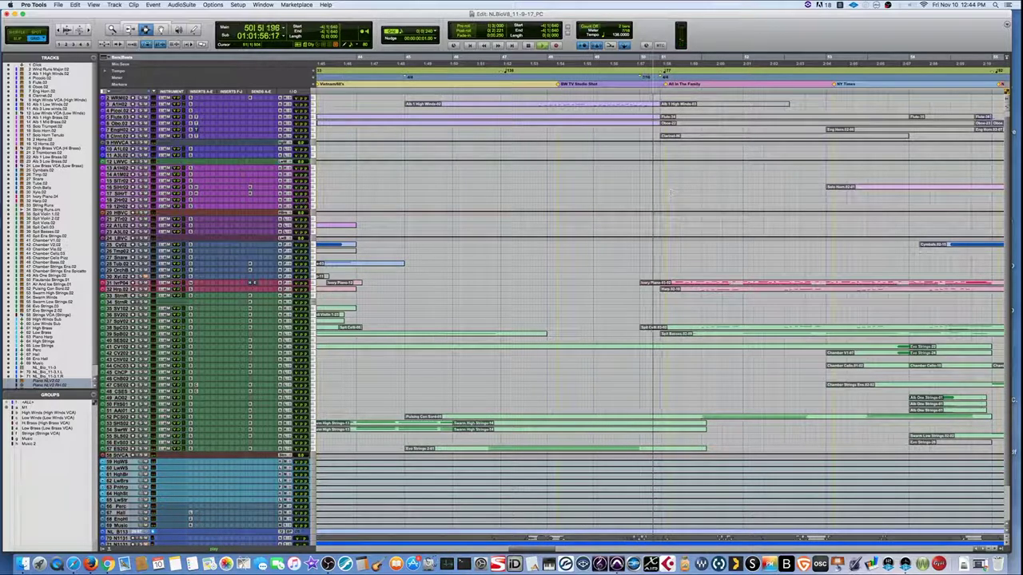
scroll(669, 193, "right", 5)
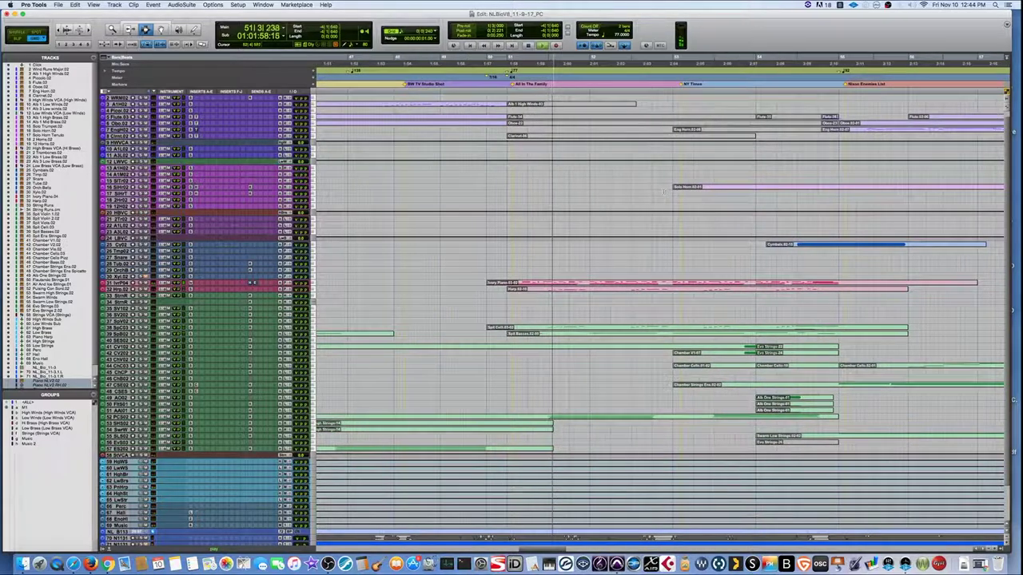
scroll(663, 192, "right", 2)
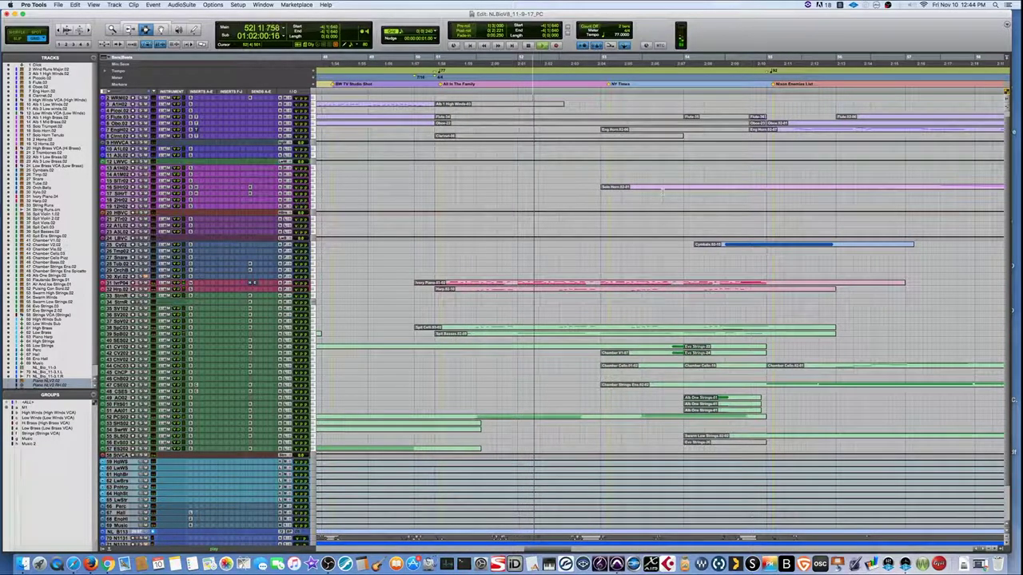
scroll(662, 192, "up", 1)
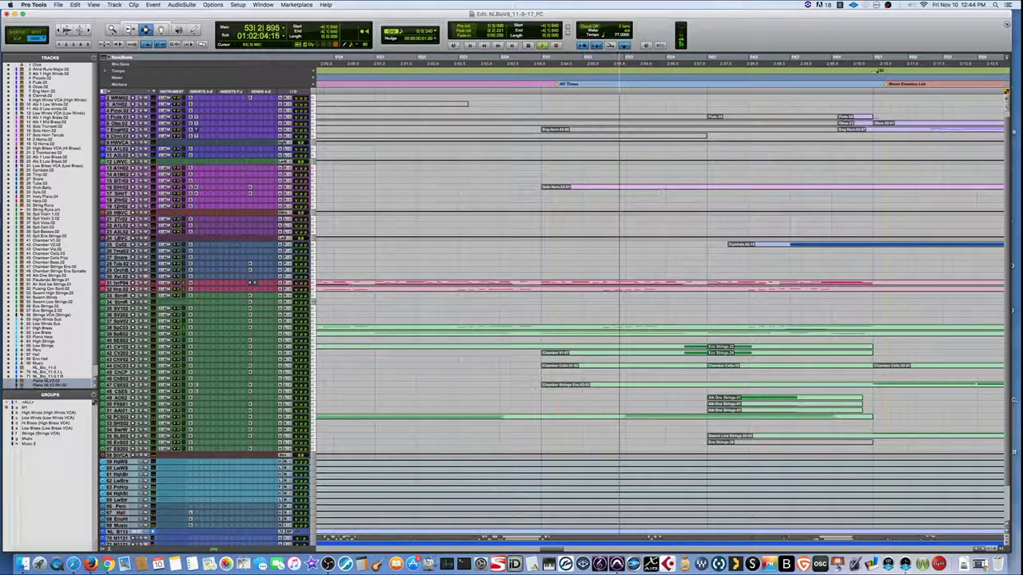
scroll(662, 192, "up", 1)
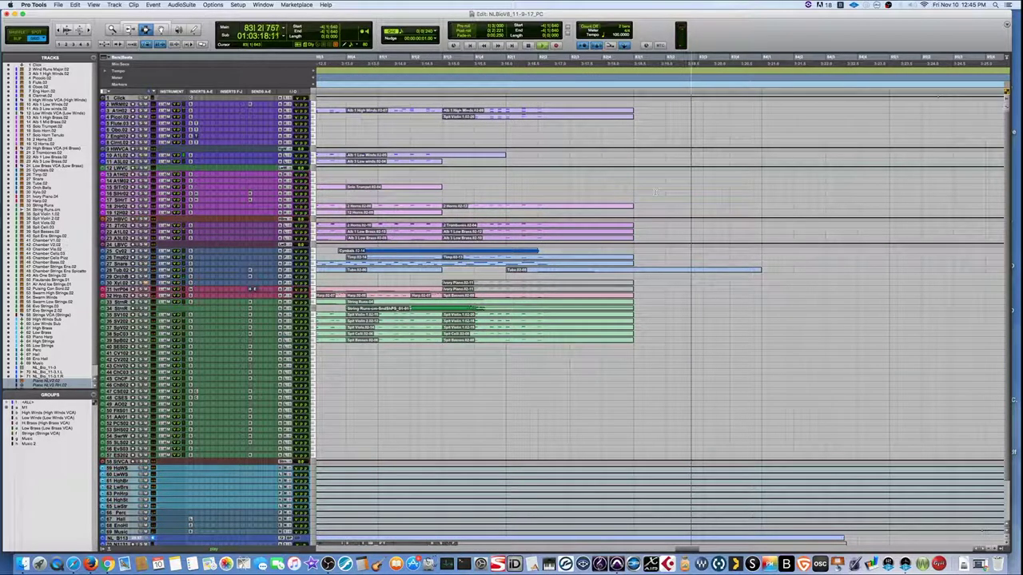
- Stop playback and bring the timeline back to the opening section, zoomed out to show the Open and Tempo markers
key("space")
scroll(780, 190, "left", 10)
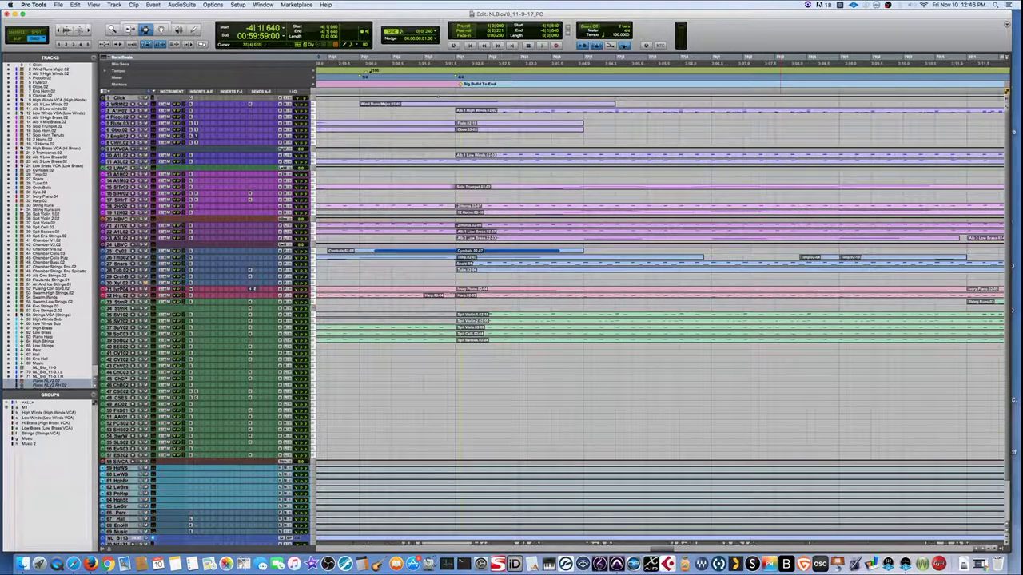
scroll(503, 236, "left", 8)
scroll(504, 234, "left", 15)
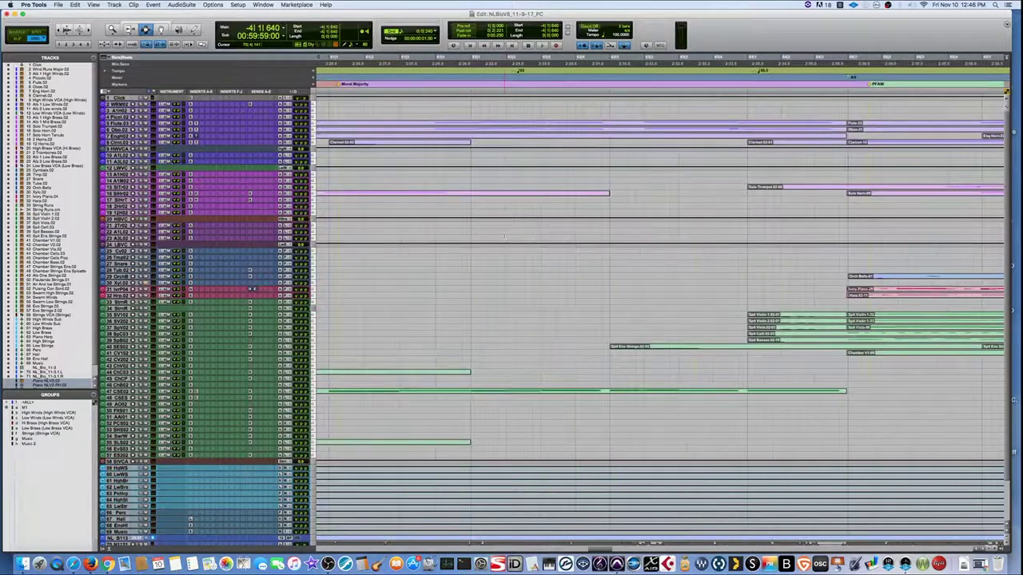
scroll(503, 235, "left", 15)
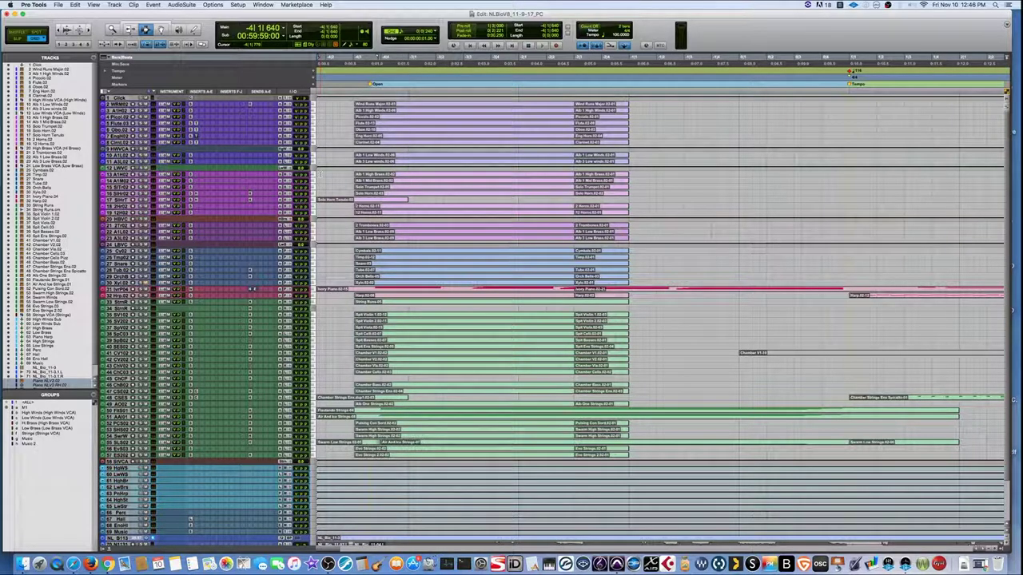
key("r")
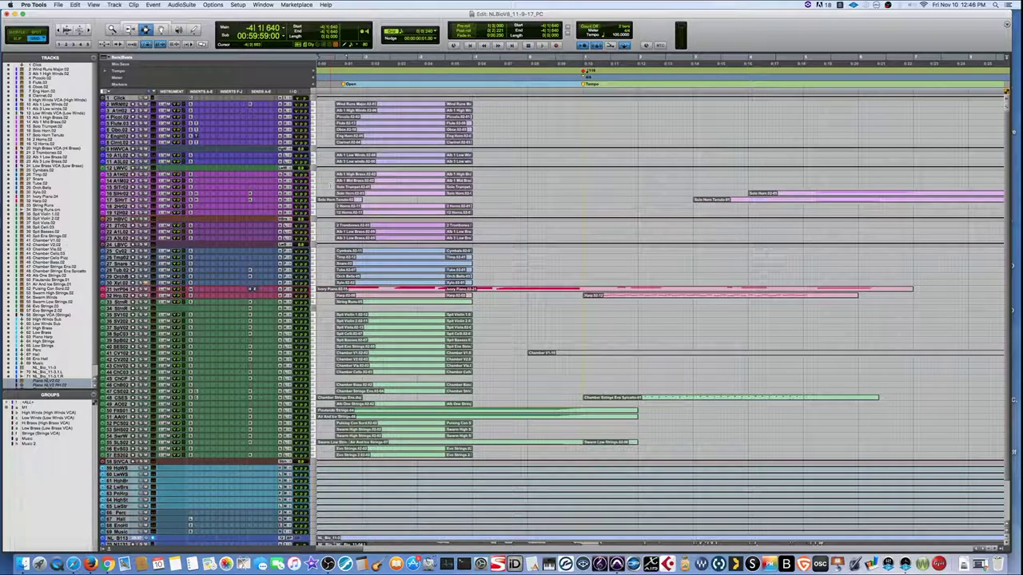
scroll(559, 304, "down", 3)
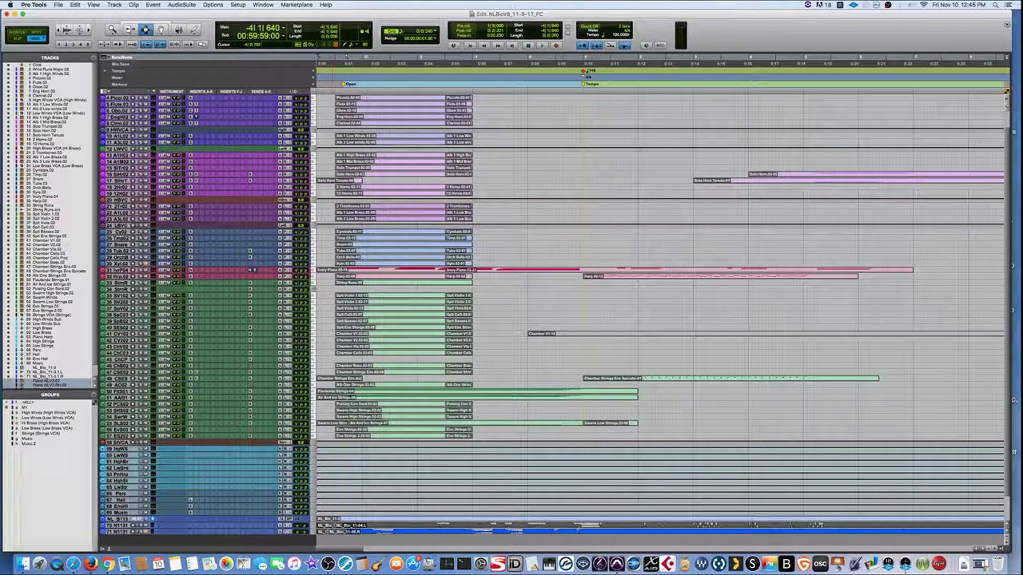
scroll(554, 318, "up", 3)
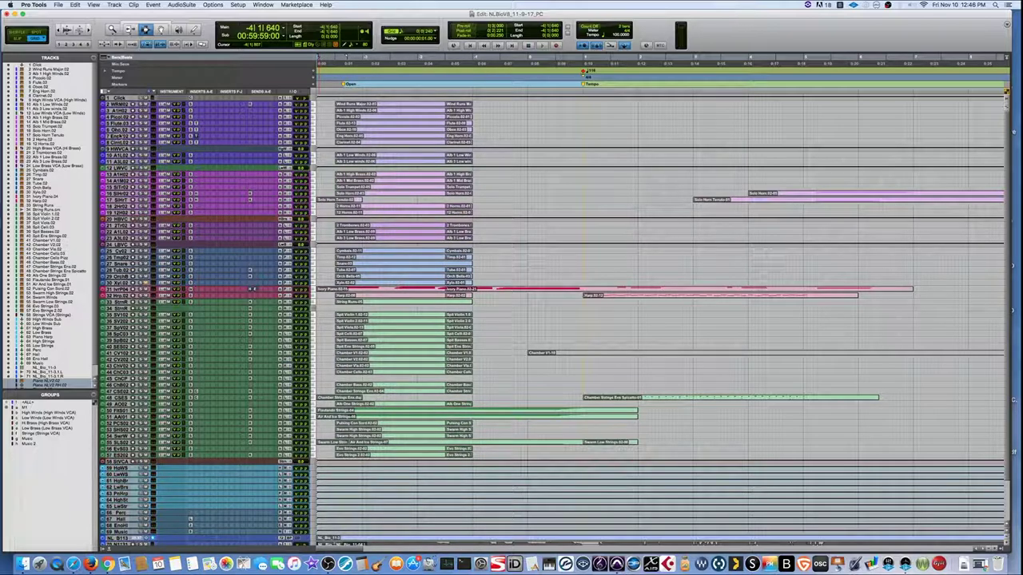
key("ctrl+Up")
key("ctrl+Up")
key("ctrl+Up")
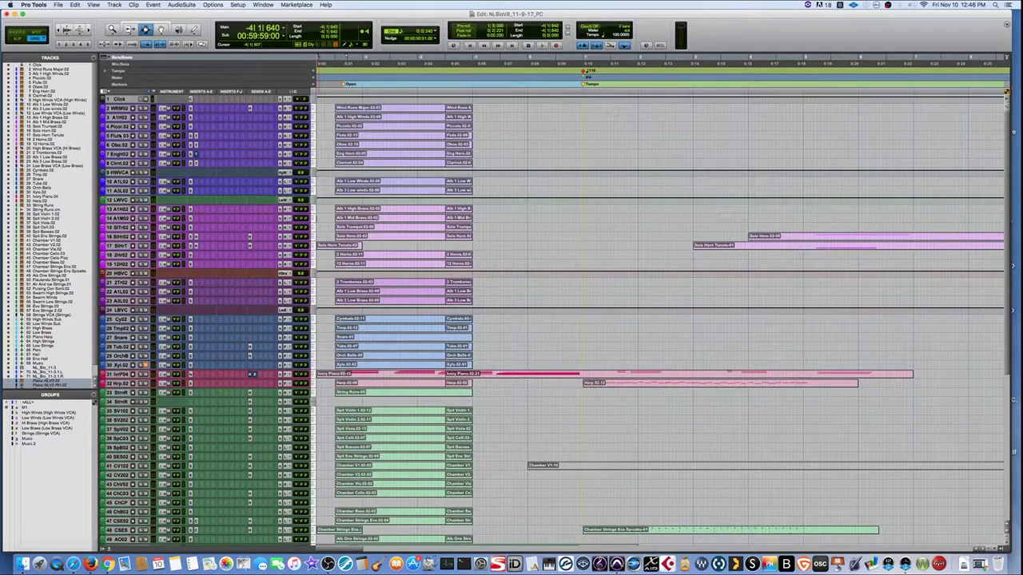
key("ctrl+Down")
key("ctrl+Down")
key("ctrl+Down")
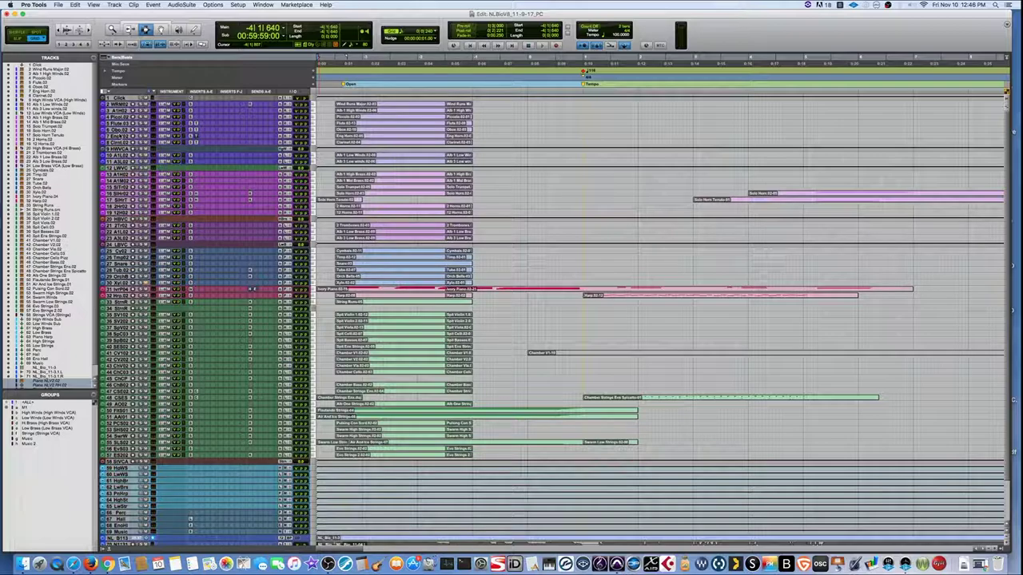
- Enlarge the height of all tracks until only about six fit in the edit area, with inserts, sends and I/O readable
key("ctrl+Up")
key("ctrl+Up")
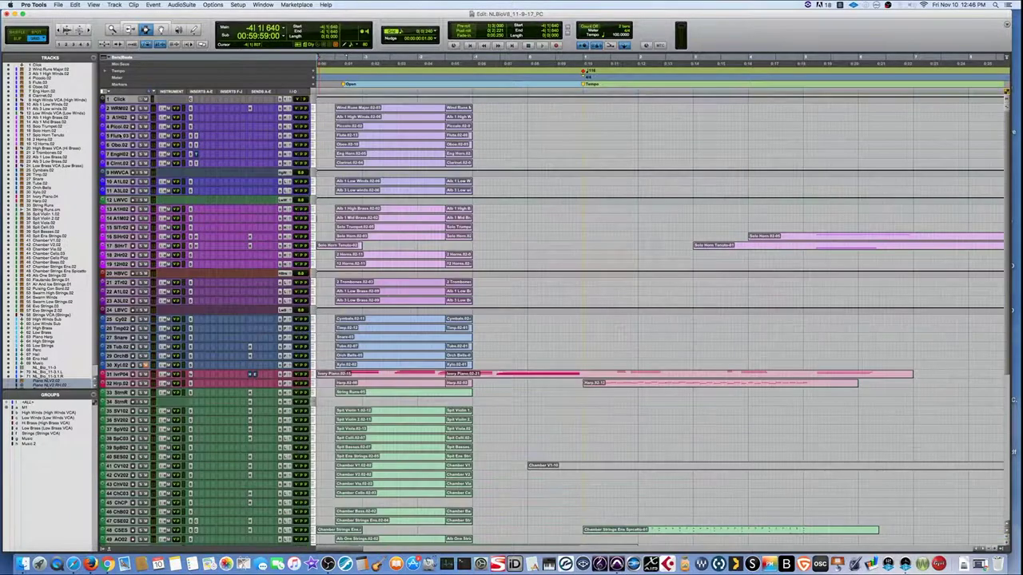
key("ctrl+Up")
key("ctrl+Up")
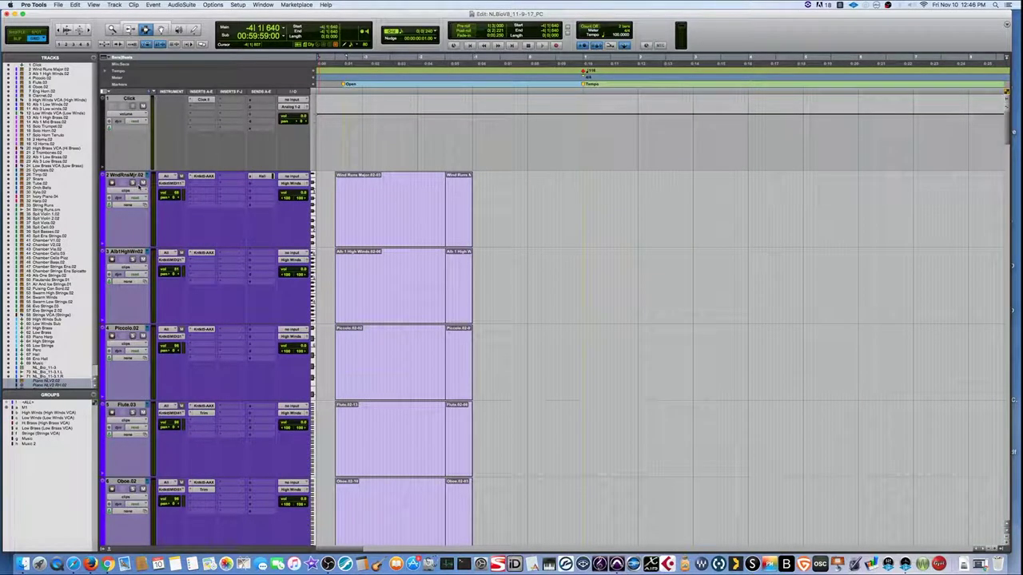
- Examine the high and low winds, high and low brass and percussion tracks, including their VCA masters, inserts and output routing
scroll(639, 320, "down", 5)
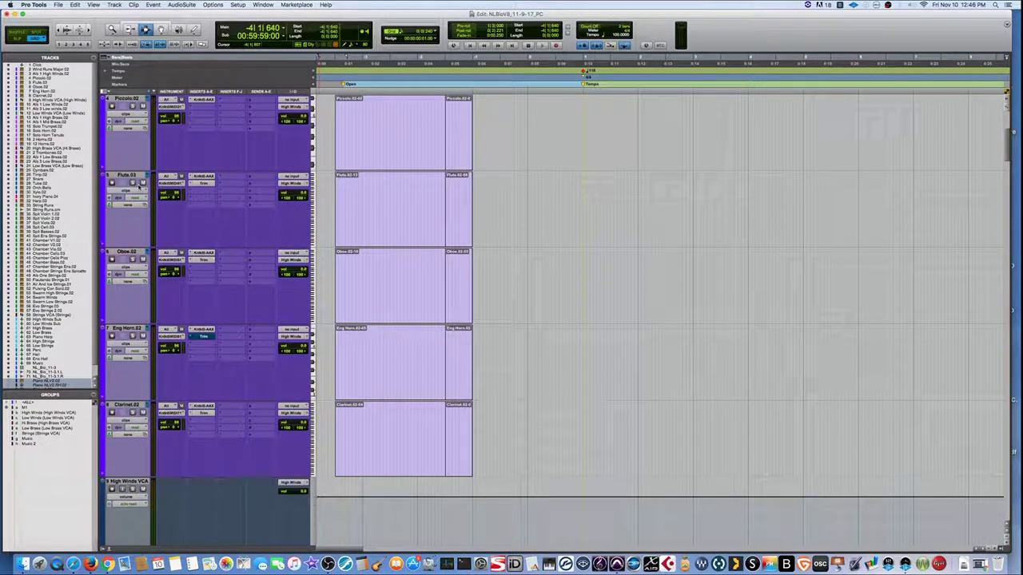
scroll(142, 182, "down", 5)
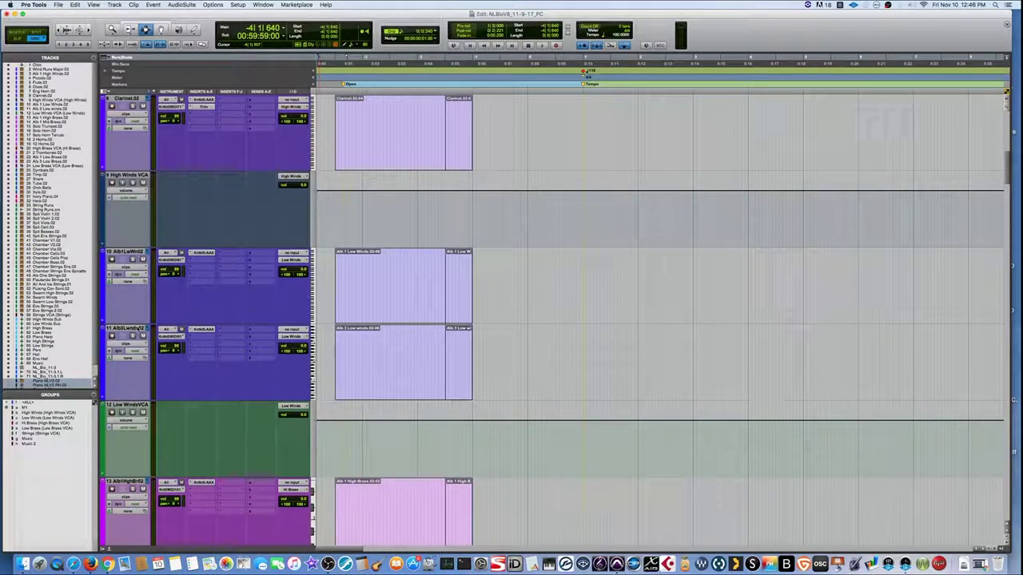
scroll(134, 321, "down", 5)
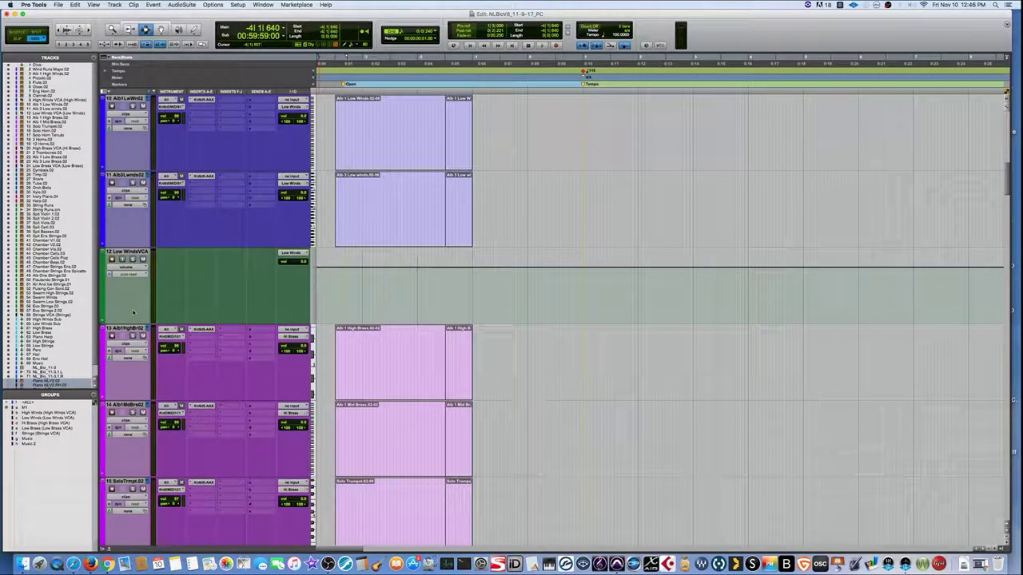
scroll(140, 329, "down", 3)
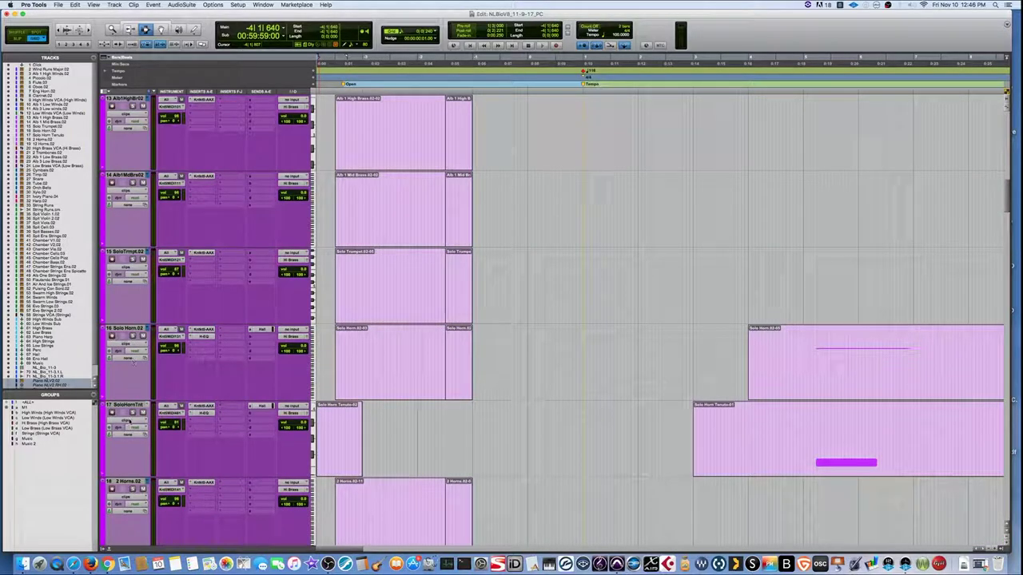
scroll(129, 406, "down", 2)
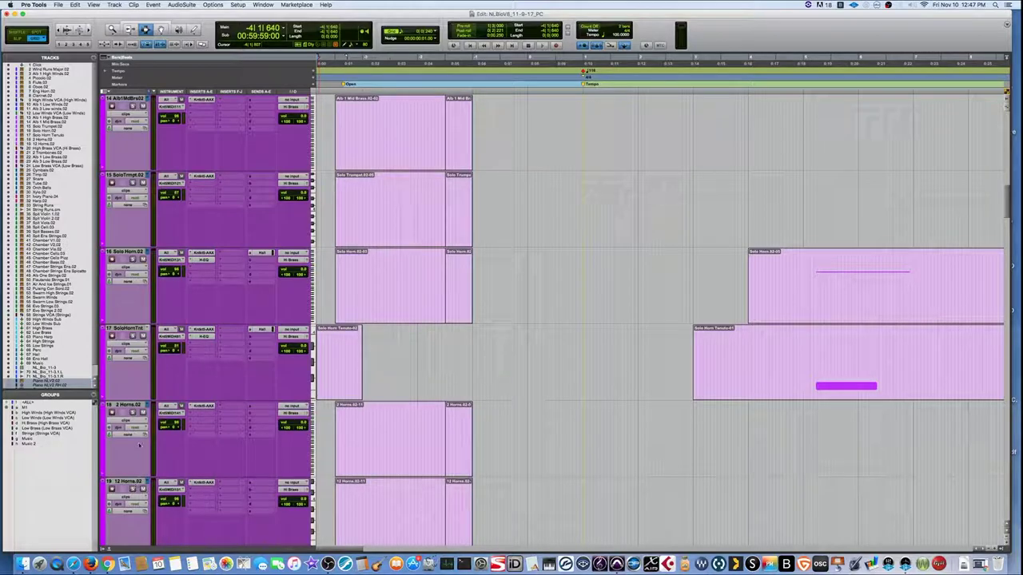
scroll(139, 445, "down", 5)
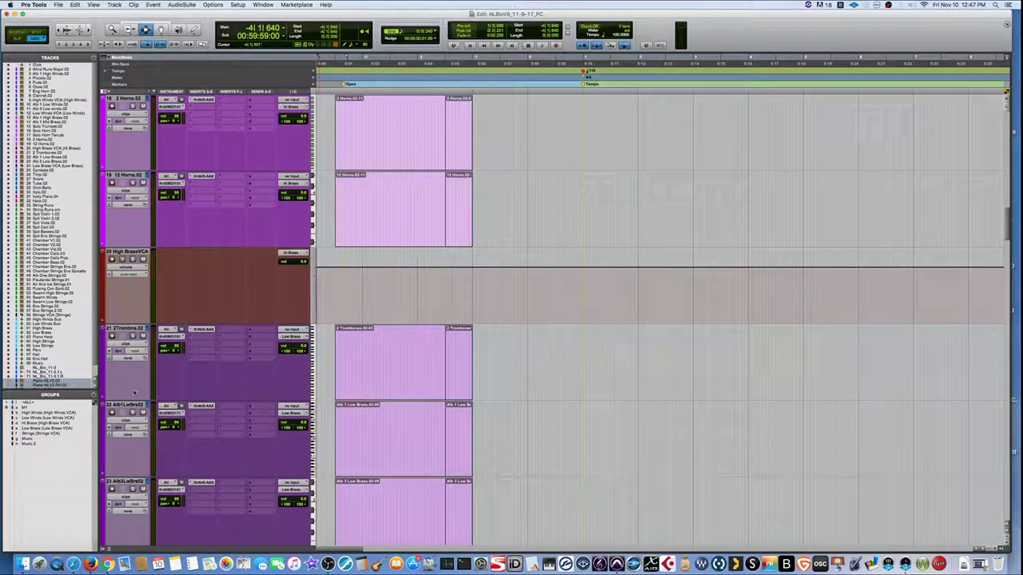
scroll(136, 479, "down", 5)
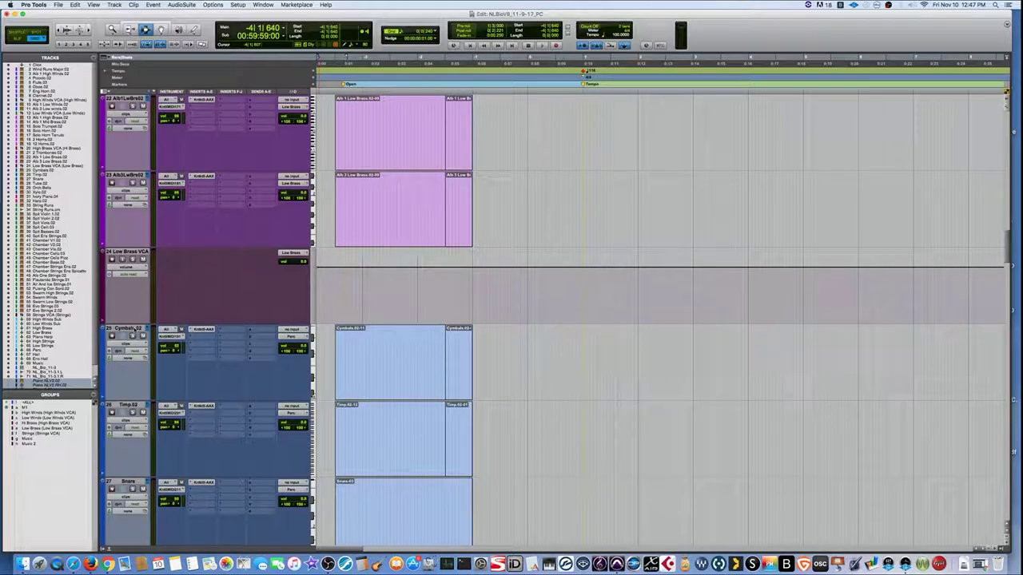
scroll(141, 407, "down", 3)
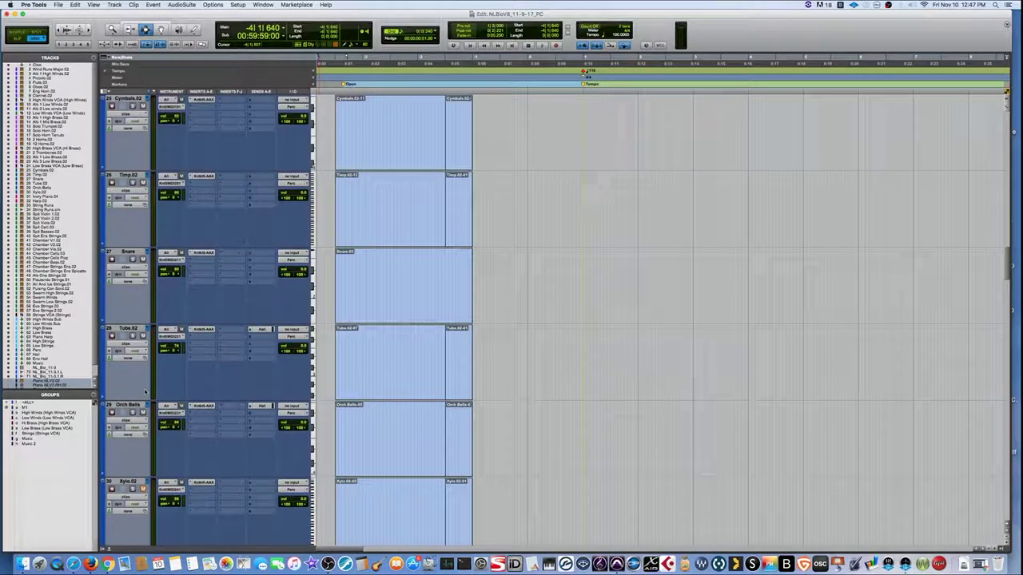
- Select the Orch Bells, Xylo, Ivory Piano and Harp tracks one after another to point out each instrument
left_click(128, 406)
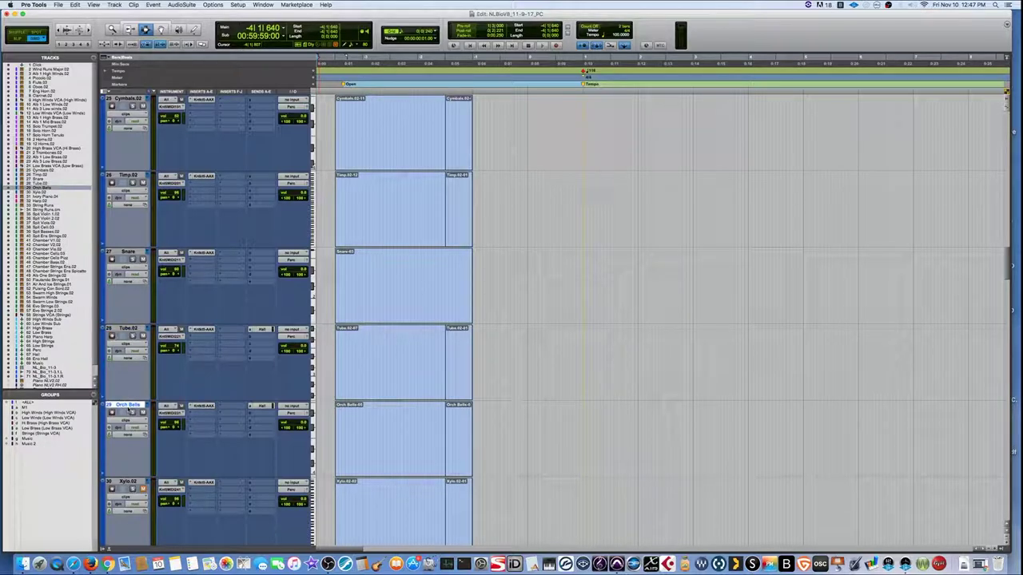
left_click(136, 484)
scroll(156, 454, "down", 2)
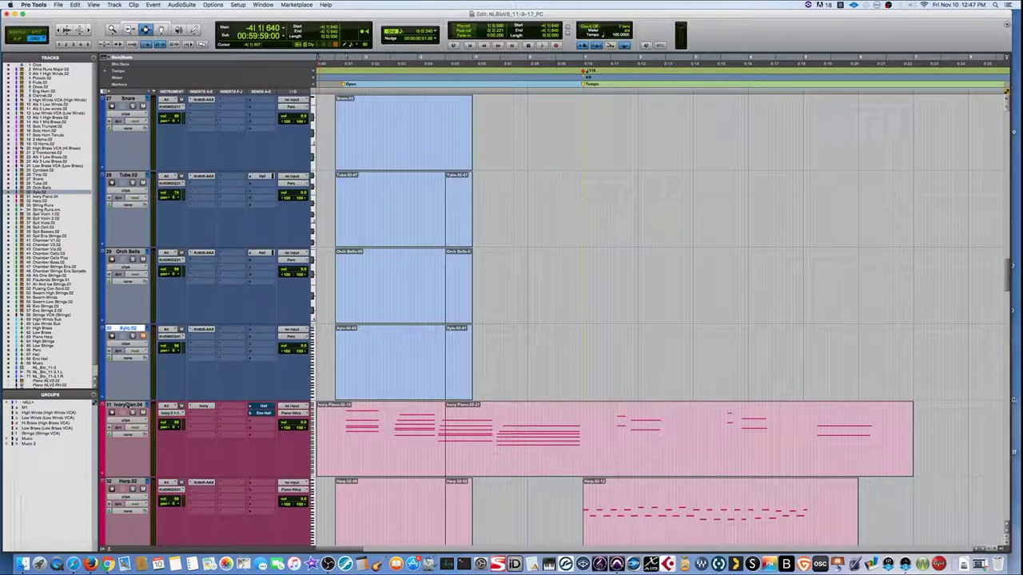
left_click(129, 406)
left_click(128, 485)
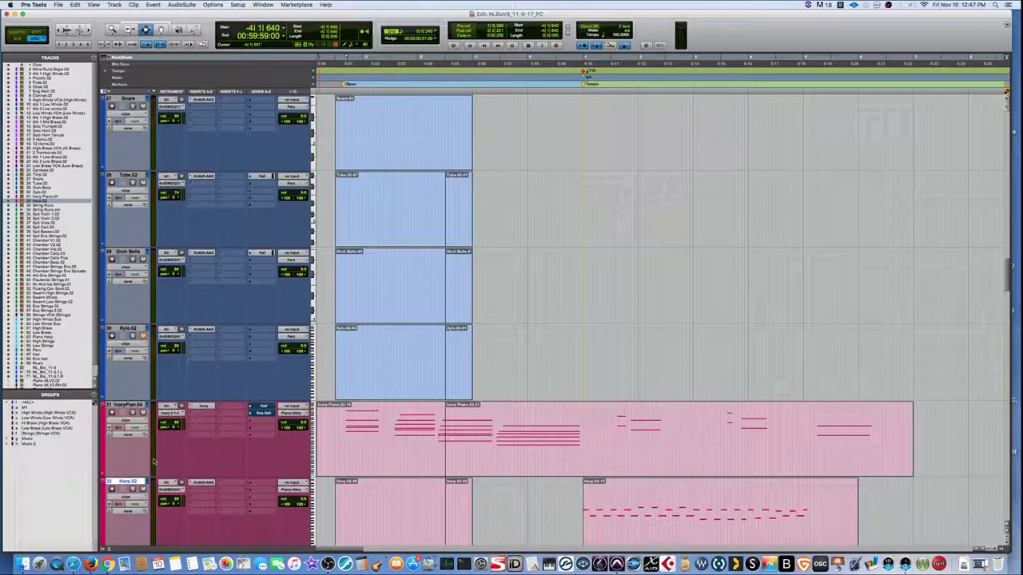
- Examine the first string tracks, selecting String Runs and then Spit Violin 1
scroll(154, 462, "down", 3)
scroll(154, 461, "down", 3)
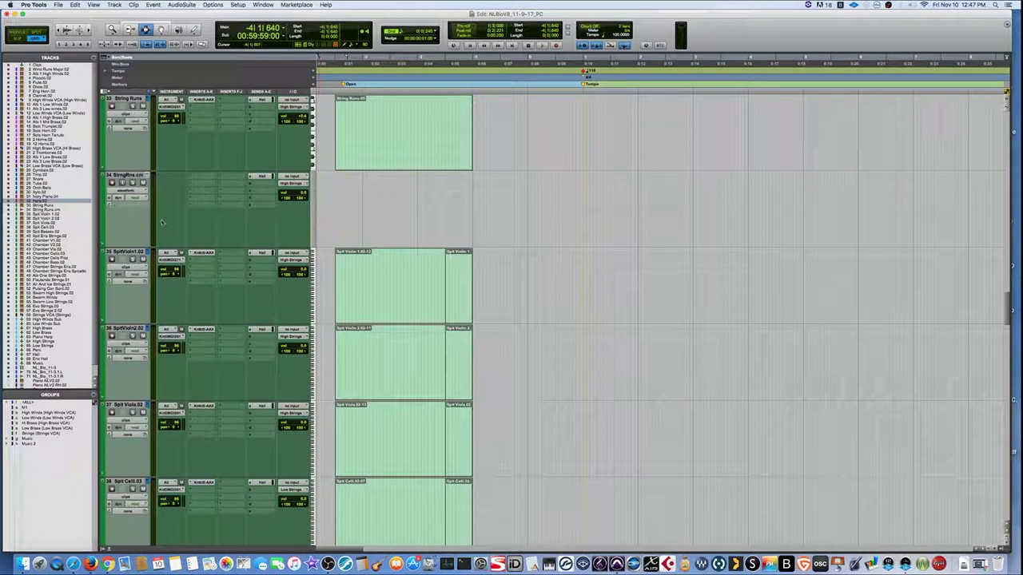
scroll(157, 360, "up", 1)
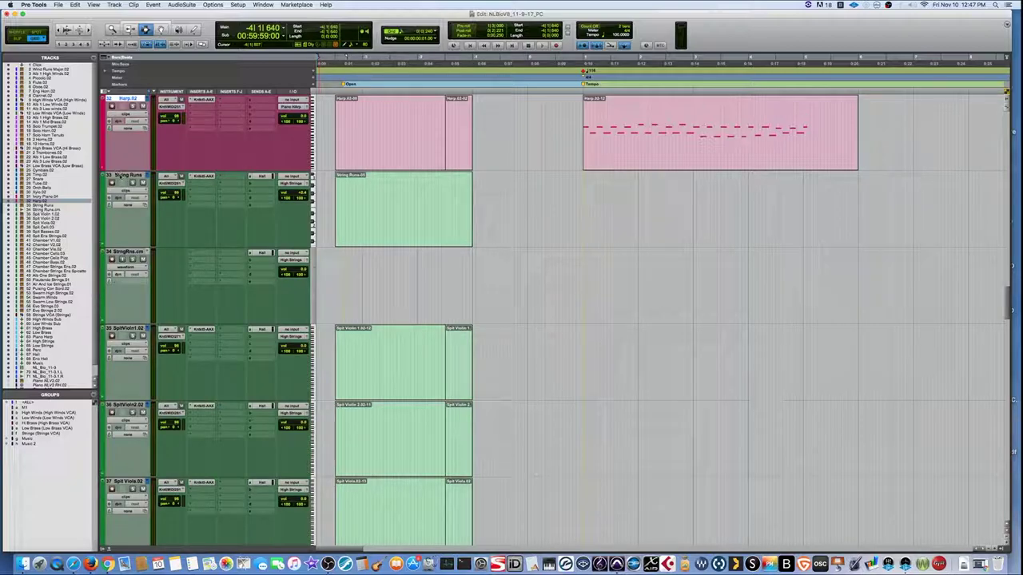
left_click(126, 175)
left_click(128, 328)
scroll(154, 340, "up", 1)
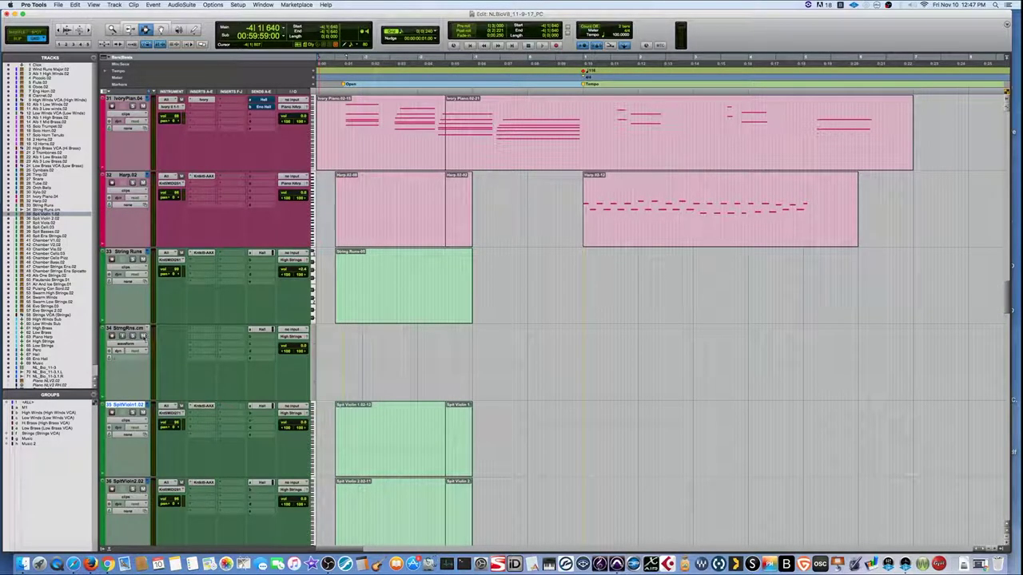
- Examine the remaining string tracks from the Spit section through the Chamber, Alb One, Flautando and Air And Ice Strings
scroll(148, 354, "down", 1)
scroll(147, 358, "down", 4)
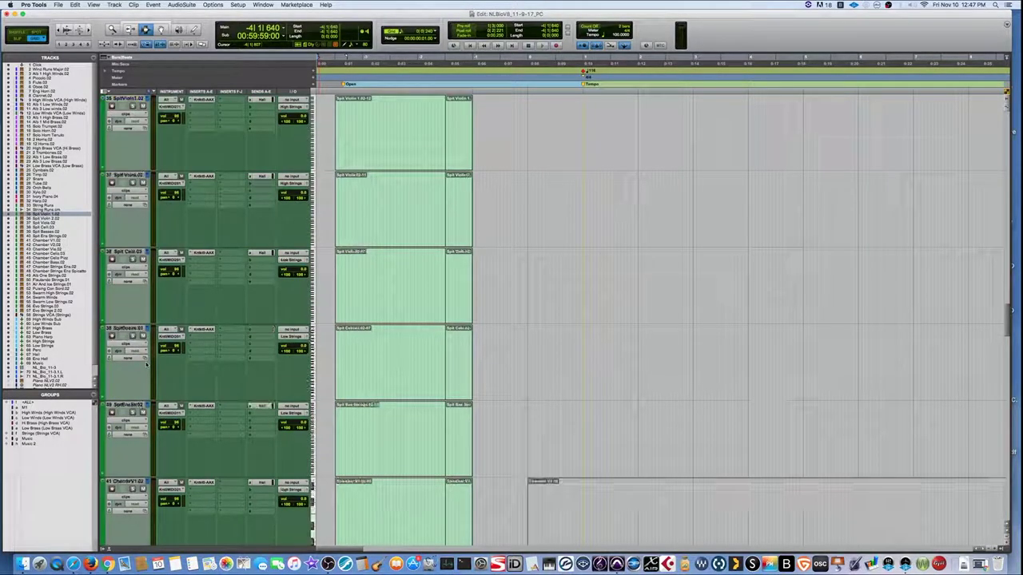
scroll(144, 361, "down", 2)
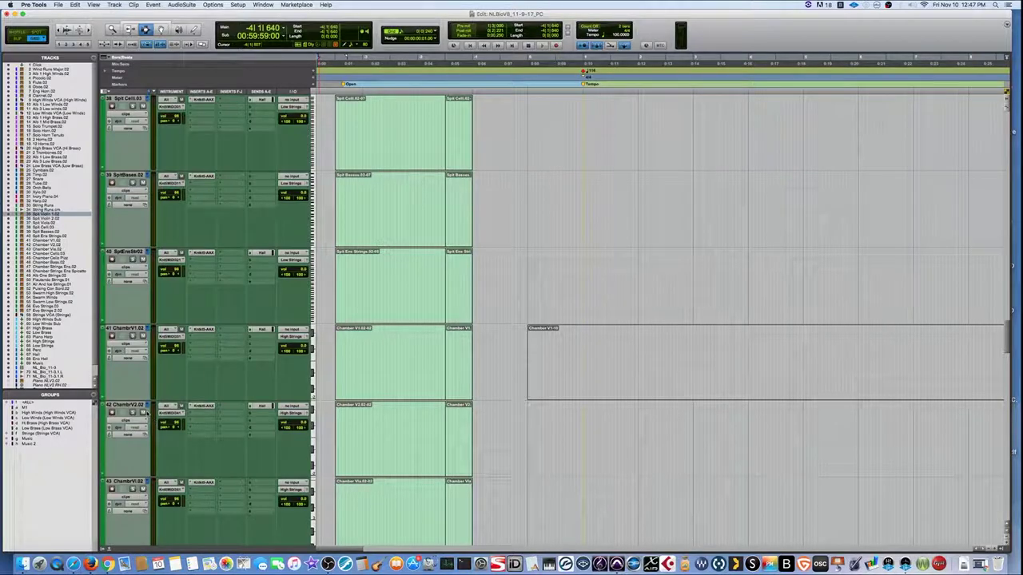
scroll(151, 420, "down", 2)
scroll(154, 412, "down", 2)
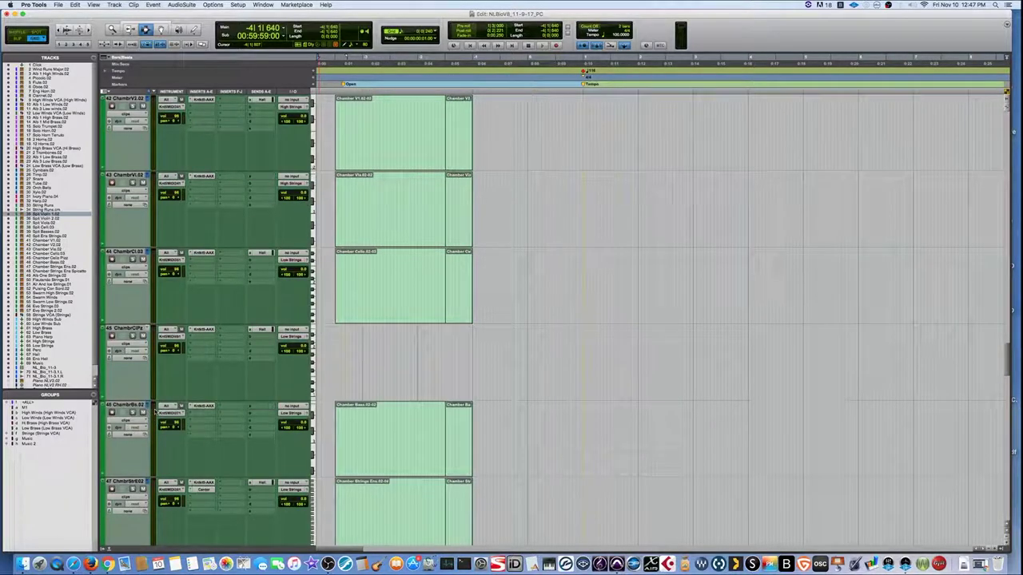
scroll(154, 411, "down", 2)
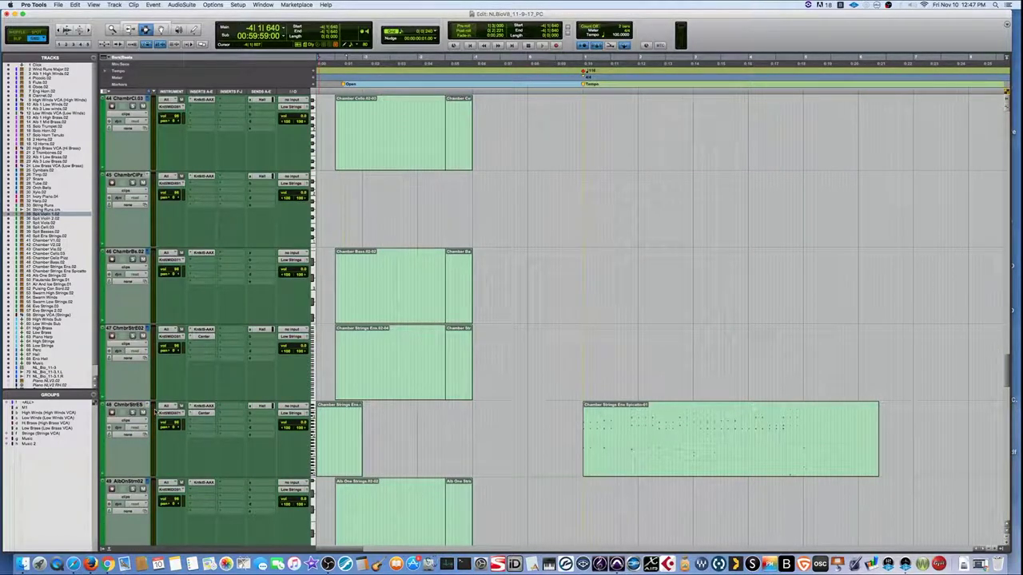
scroll(154, 411, "down", 2)
scroll(155, 411, "down", 2)
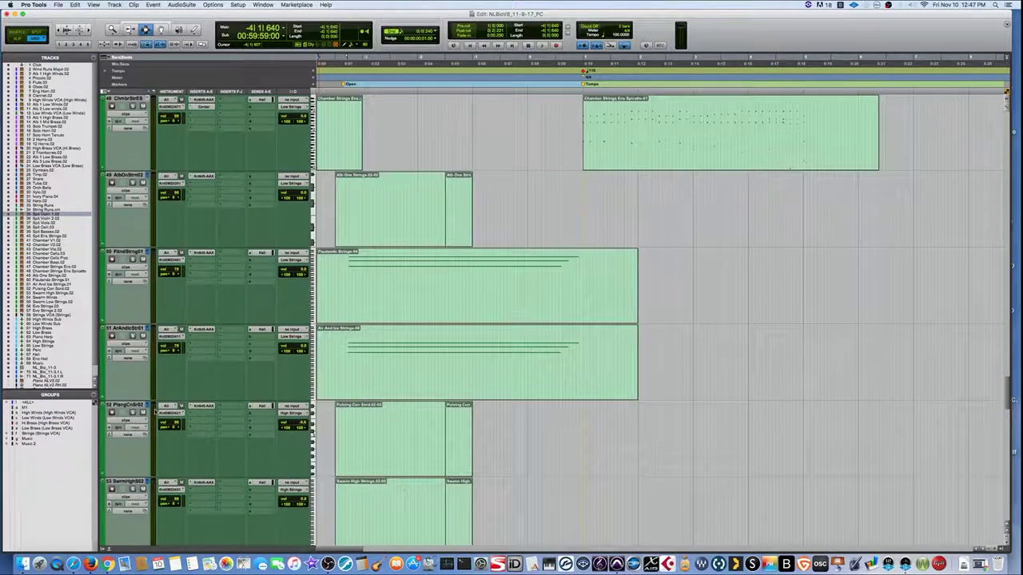
- Record-enable the Alb One, Flautando and Air And Ice Strings tracks in turn, and select the long Swarm Low Strings clip
left_click(111, 183)
left_click(112, 260)
left_click(111, 260)
left_click(112, 336)
scroll(138, 377, "down", 5)
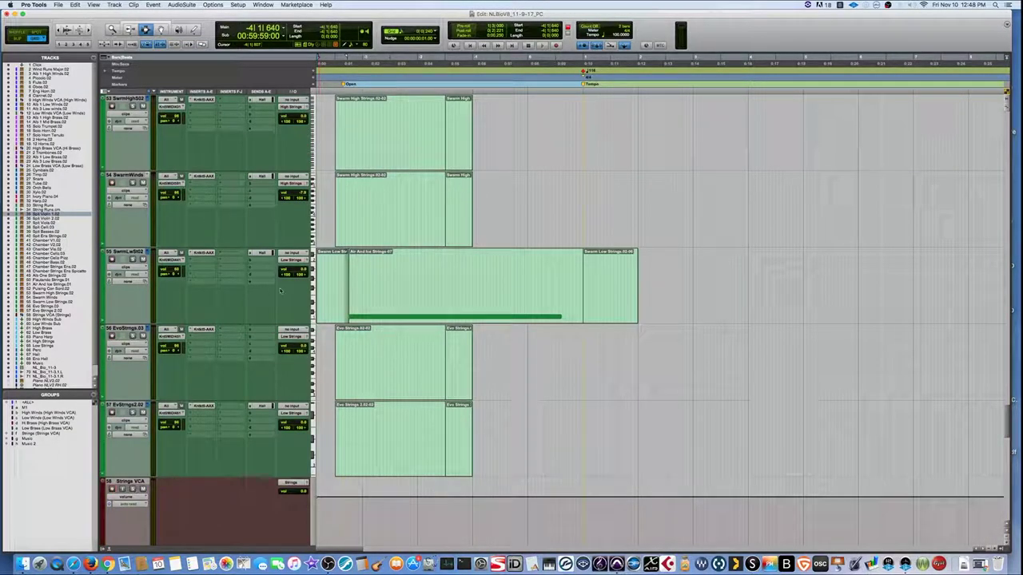
left_click(454, 266)
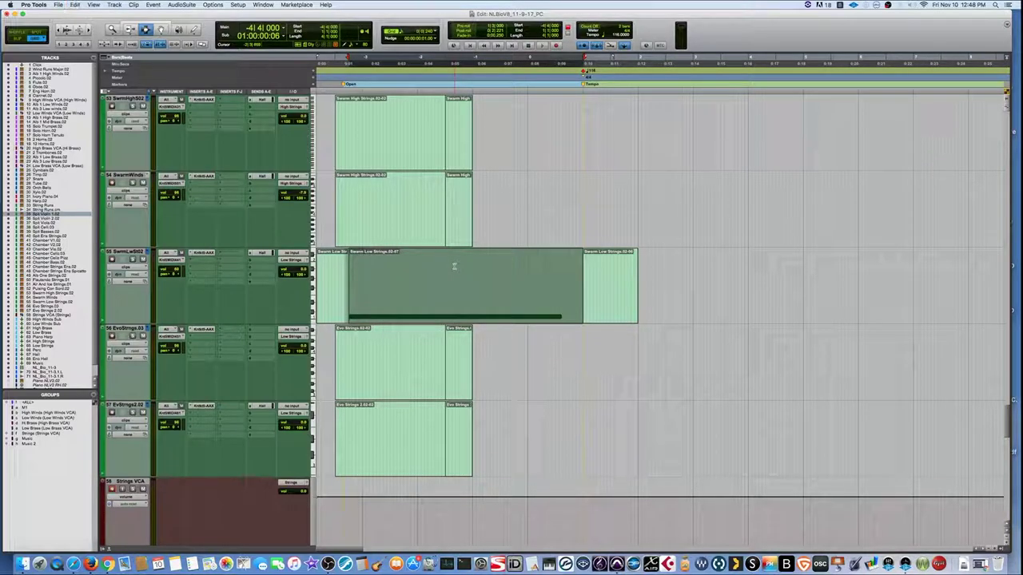
- Examine the section submixes, the Hall and Eno Hall reverbs, the Music track, and the video and guide audio tracks at the session's end
scroll(272, 270, "down", 3)
scroll(272, 270, "down", 8)
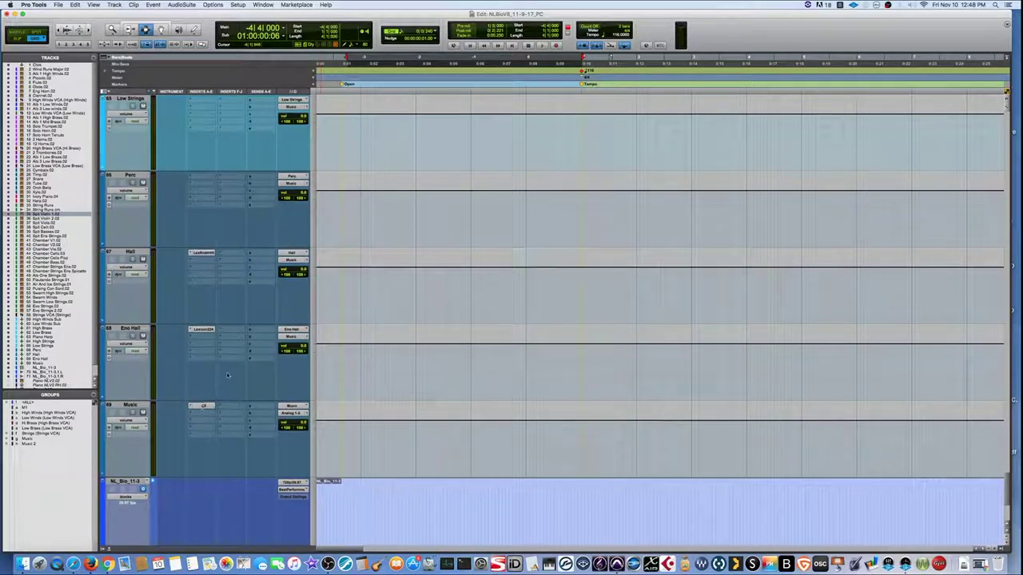
scroll(232, 360, "down", 3)
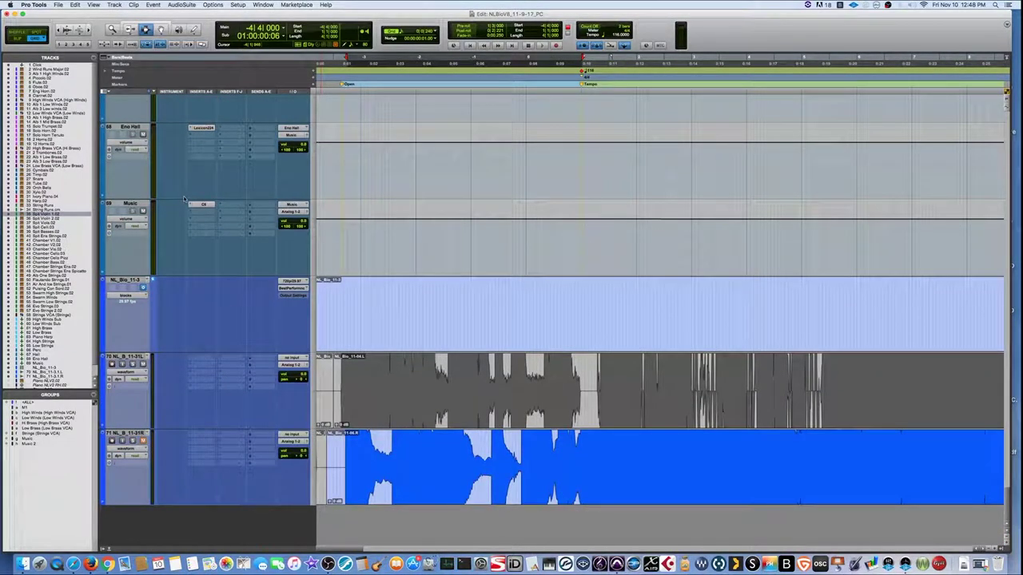
left_click(427, 414)
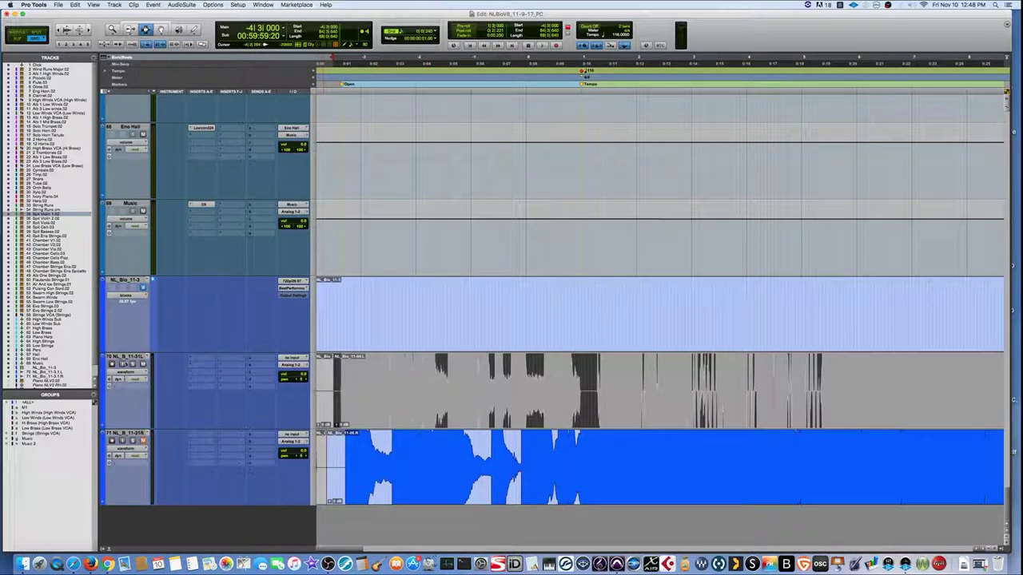
left_click(503, 285)
- Solo the Ivory Piano track and play its opening notes from 01:00:00:02
scroll(284, 272, "up", 15)
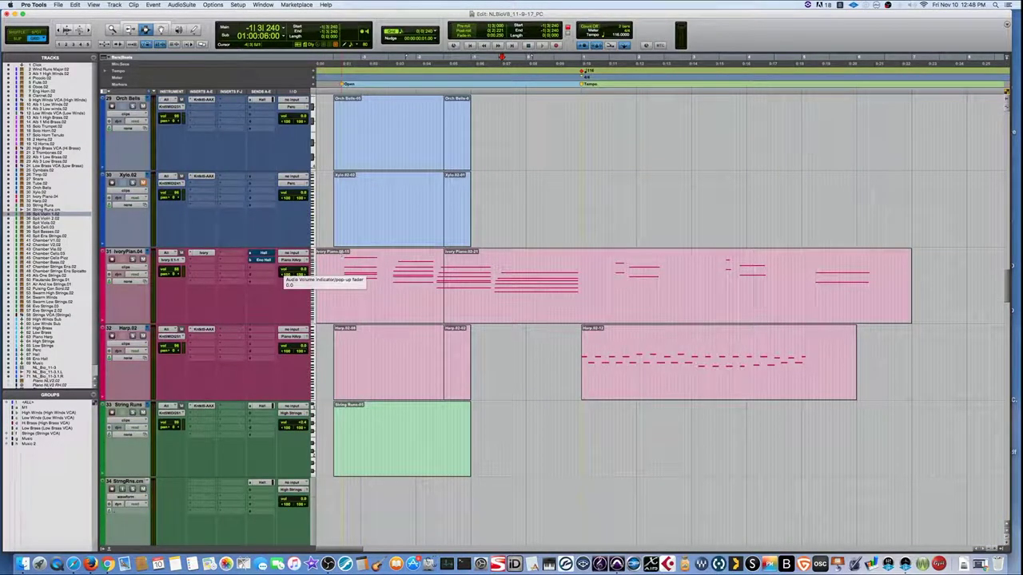
left_click(344, 276)
key("space")
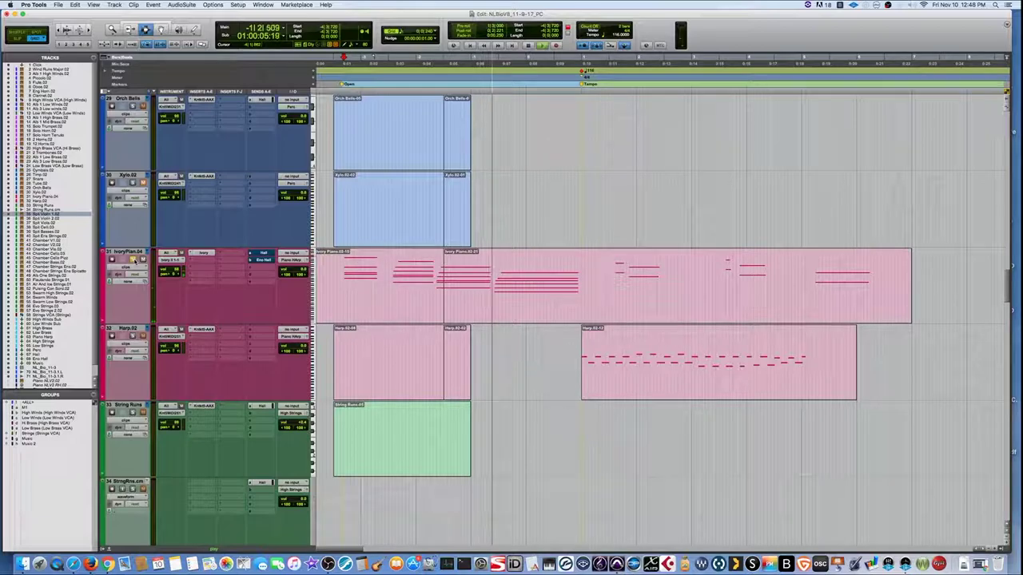
key("space")
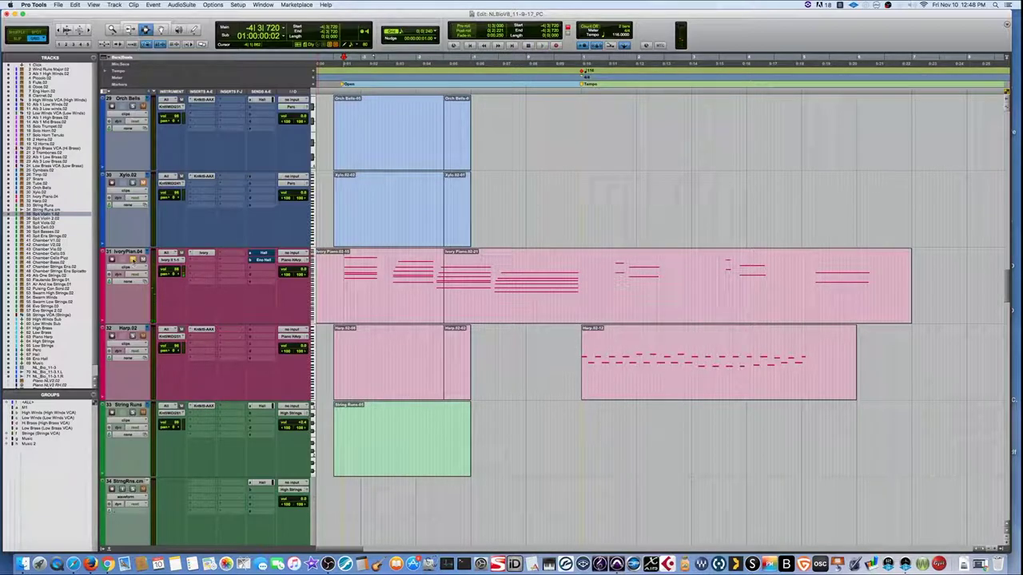
- Solo and play the Flautando Strings, and play them together with the soloed Air And Ice Strings from 01:00:00:06
scroll(260, 265, "down", 10)
scroll(260, 265, "down", 10)
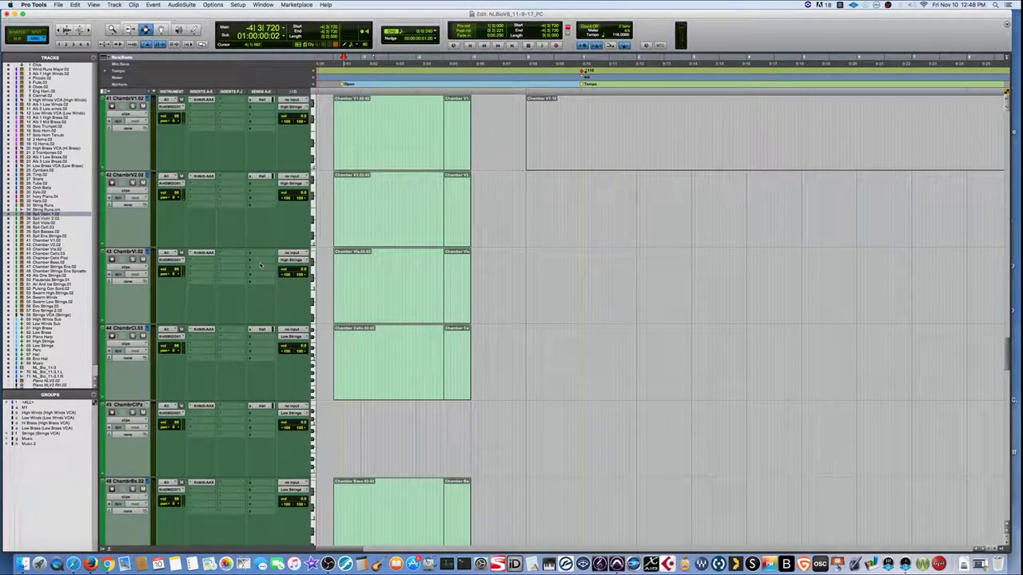
scroll(260, 266, "down", 2)
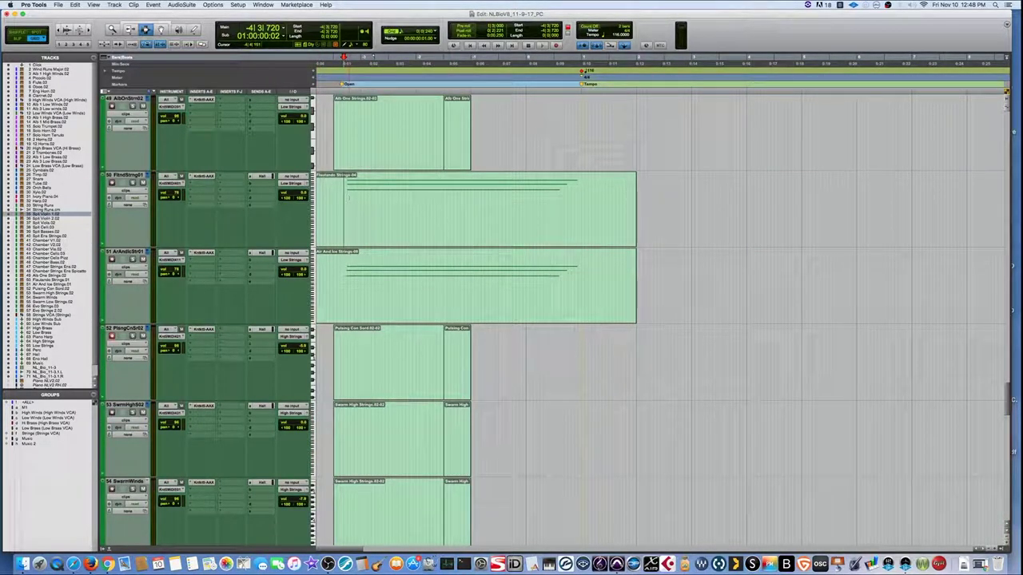
left_click(132, 182)
key("space")
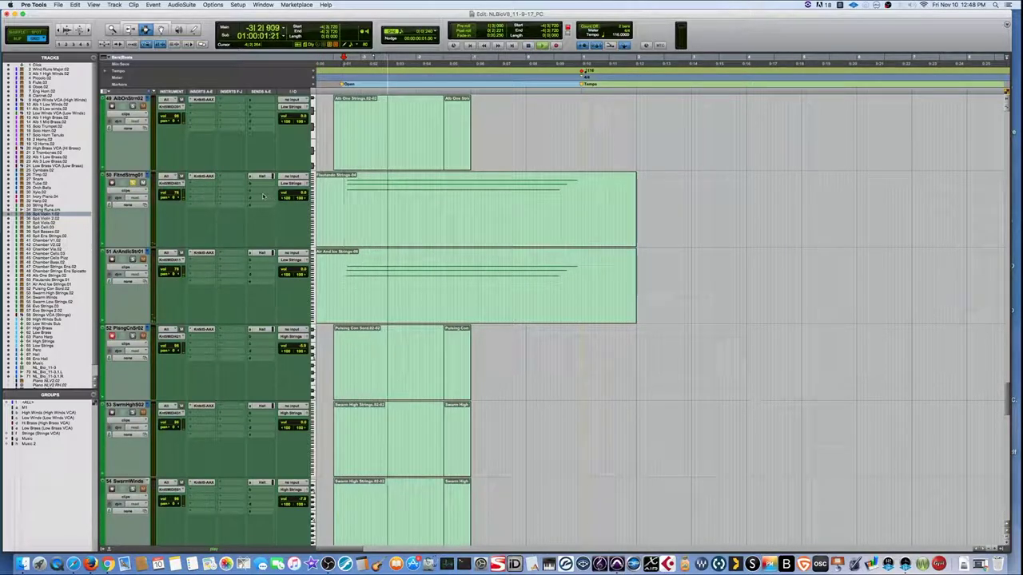
key("space")
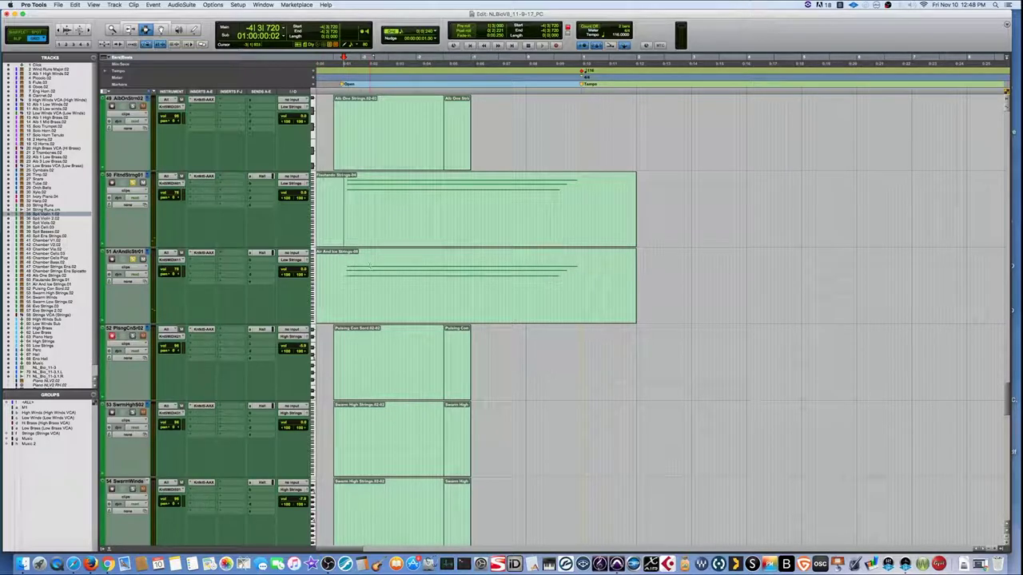
left_click(347, 272)
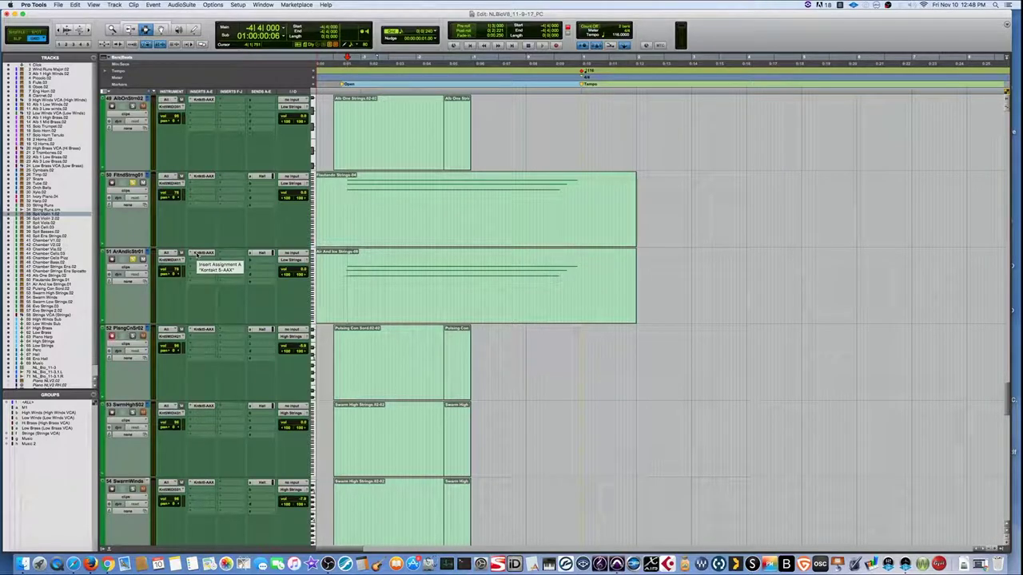
key("space")
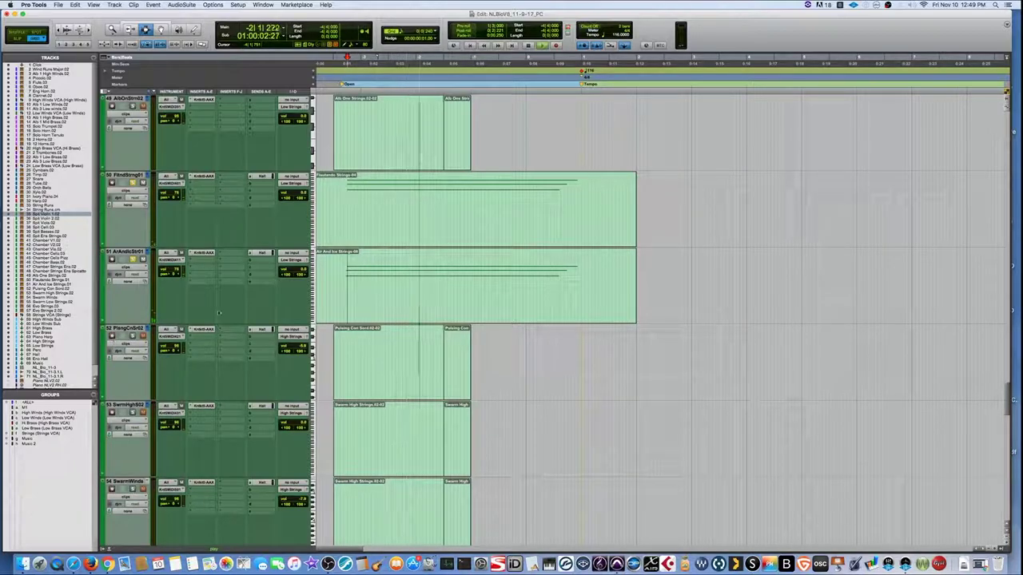
- Solo the Swarm Low Strings track, select its long clip and play it
scroll(229, 300, "down", 3)
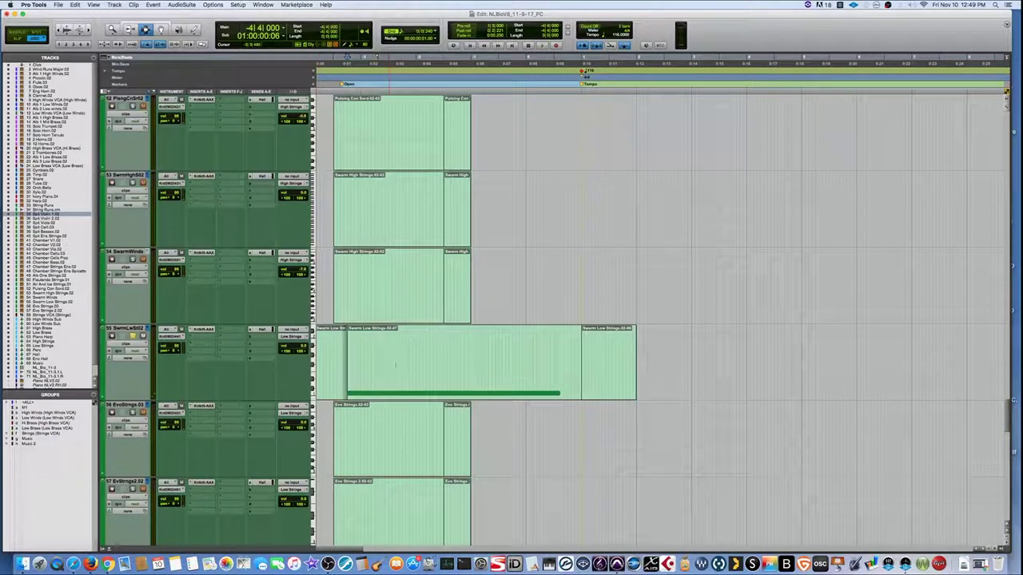
left_click(395, 365)
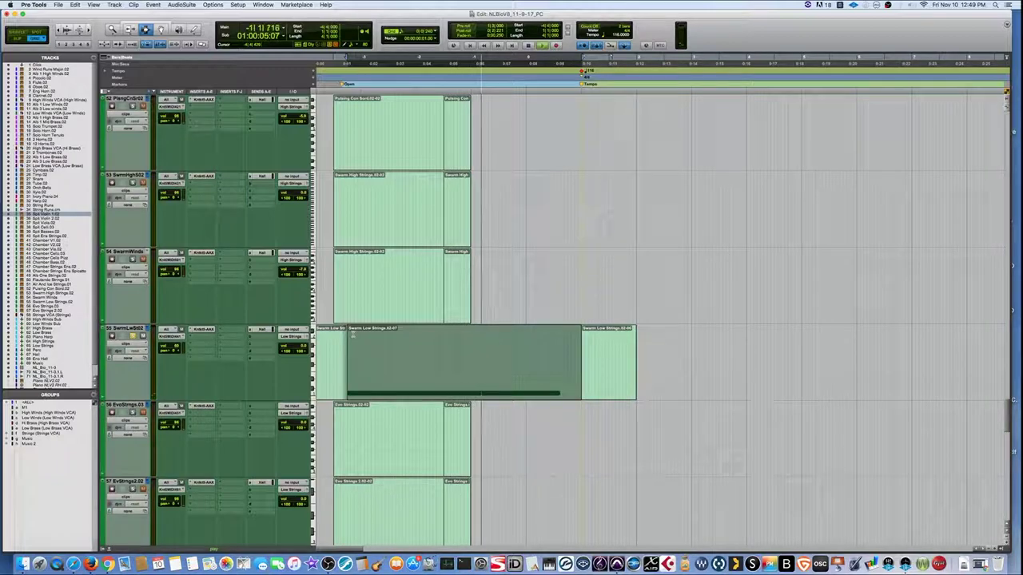
key("space")
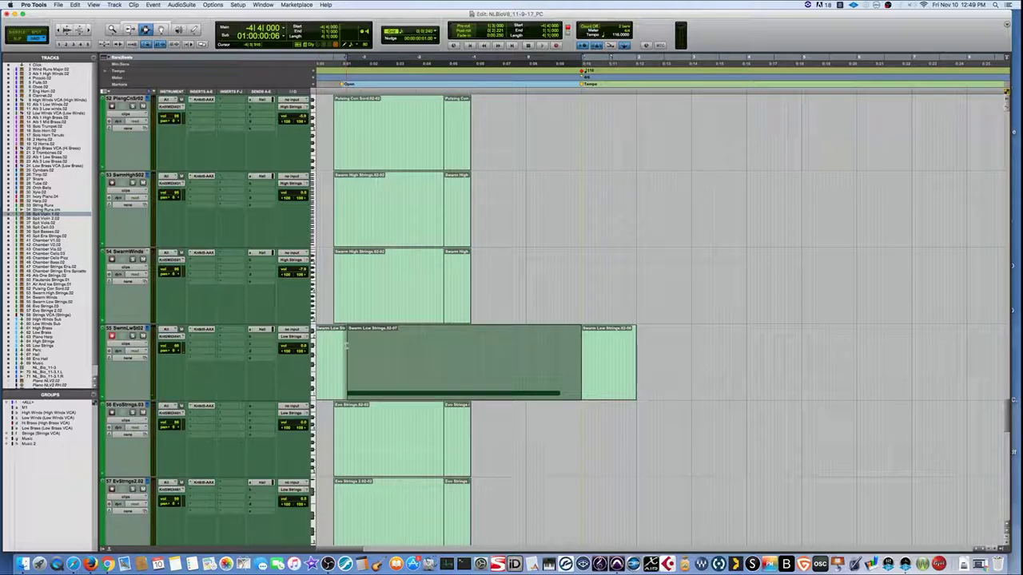
- Play the unsoloed mix from 01:00:00:06 while viewing a wider stretch of the timeline on the Chamber and Flautando tracks
left_click(346, 346)
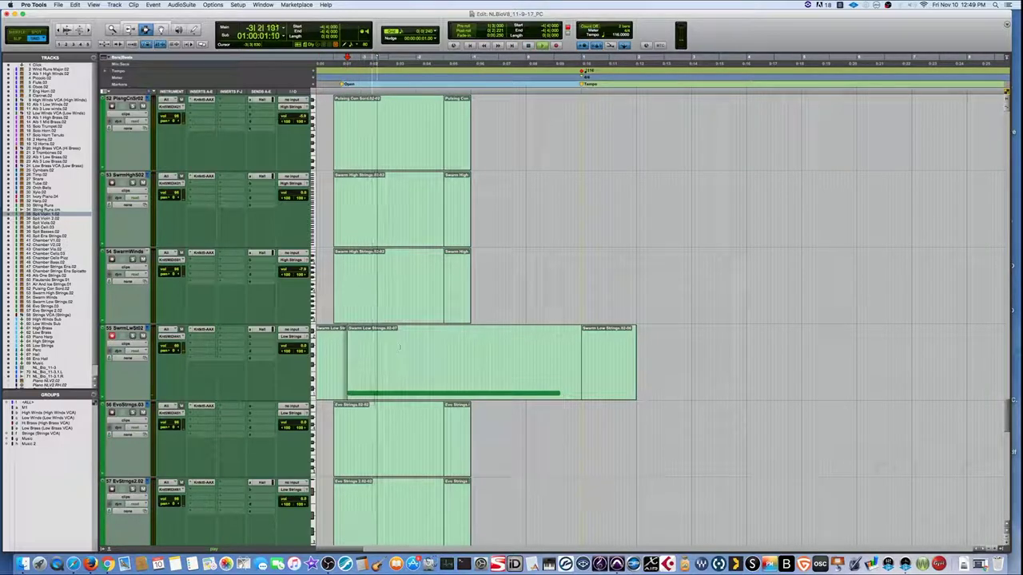
scroll(640, 320, "up", 10)
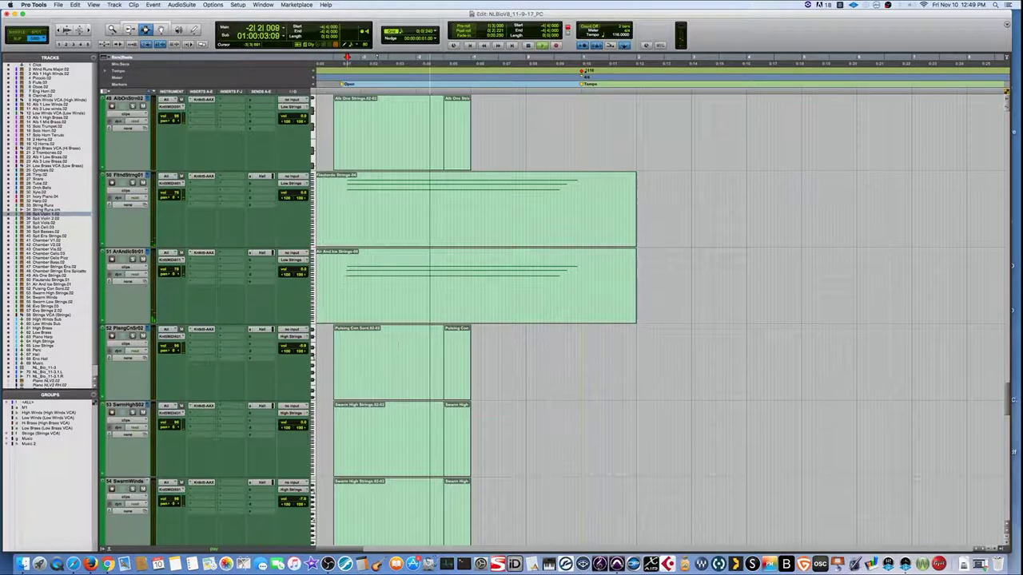
key("r")
key("r")
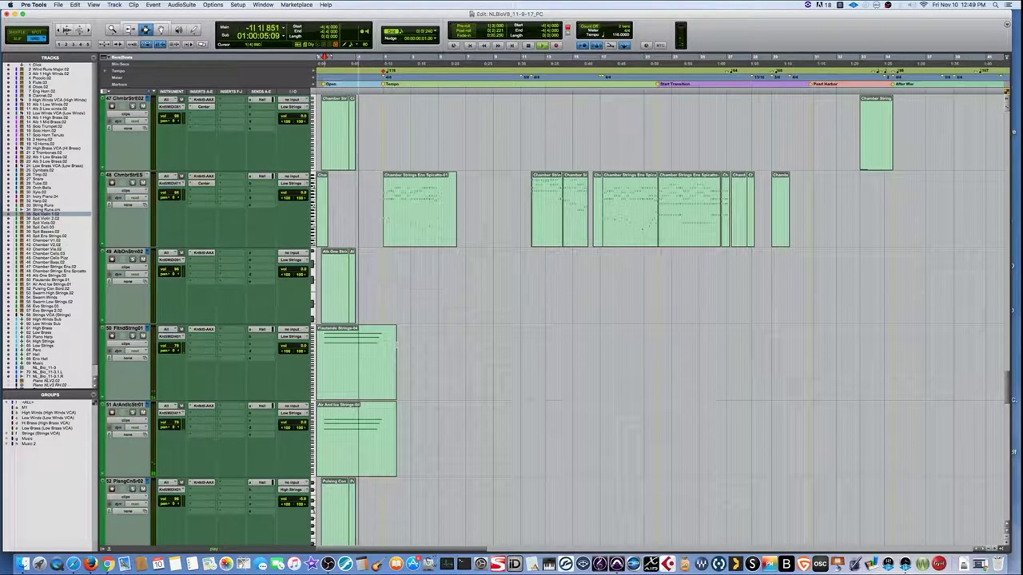
scroll(395, 344, "up", 3)
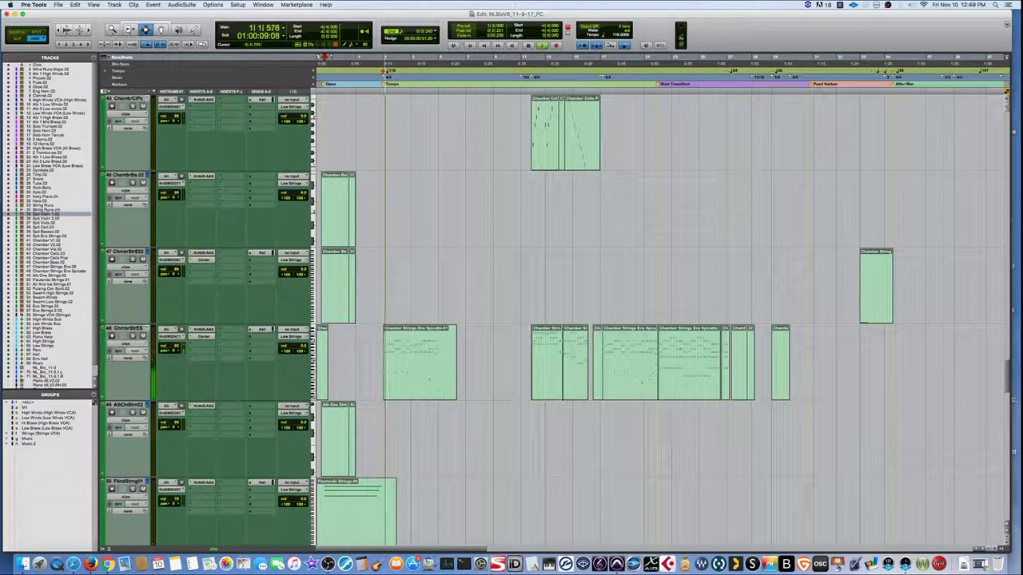
key("space")
- Zoom in on the Chamber Strings Ens Spiccato clip after the Tempo marker to examine its notes
key("t")
key("t")
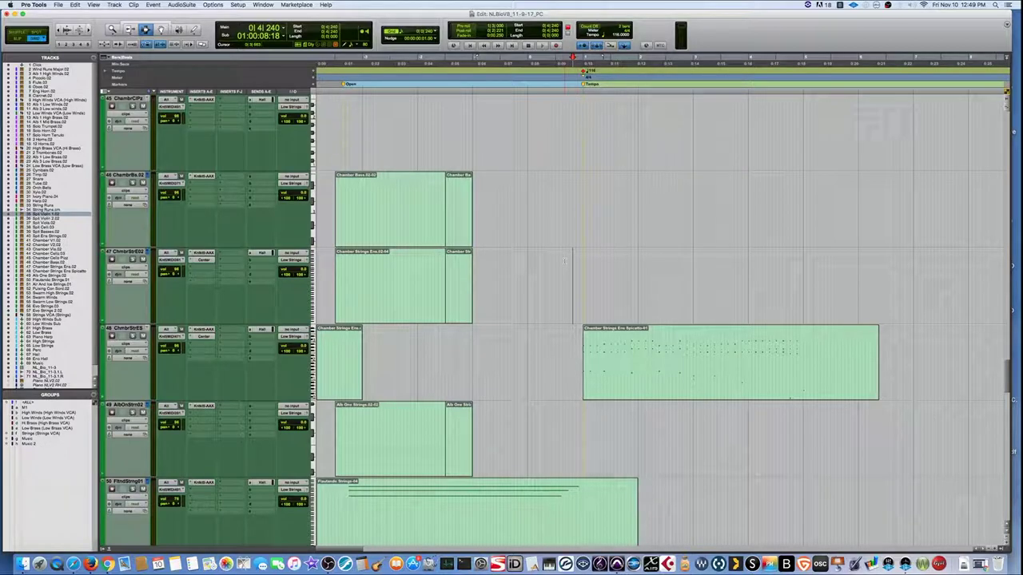
scroll(602, 282, "right", 5)
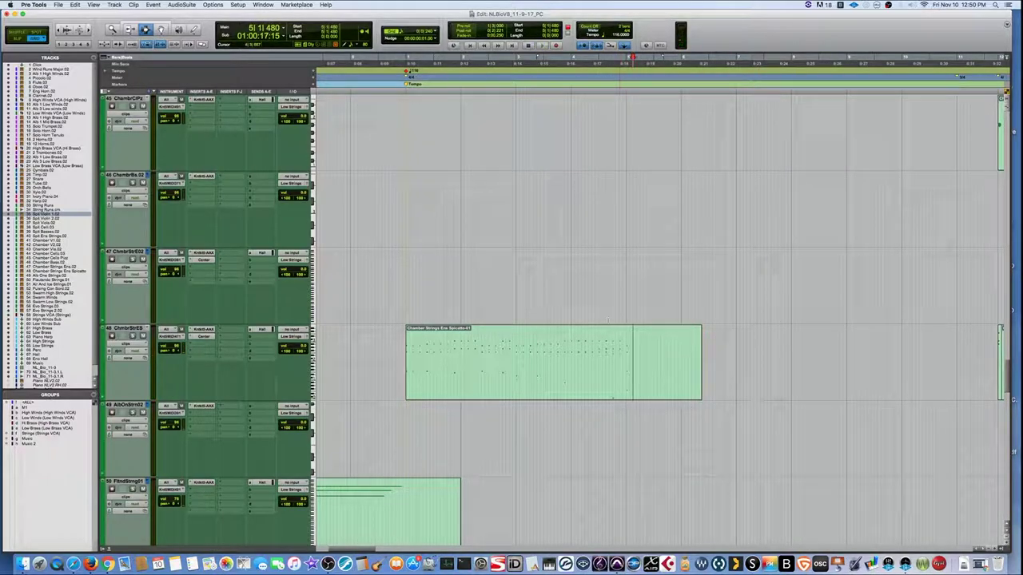
- Set the playback start to 01:00:08:21, just before the Harp clip at the Tempo marker, and play the harp part
scroll(552, 320, "up", 15)
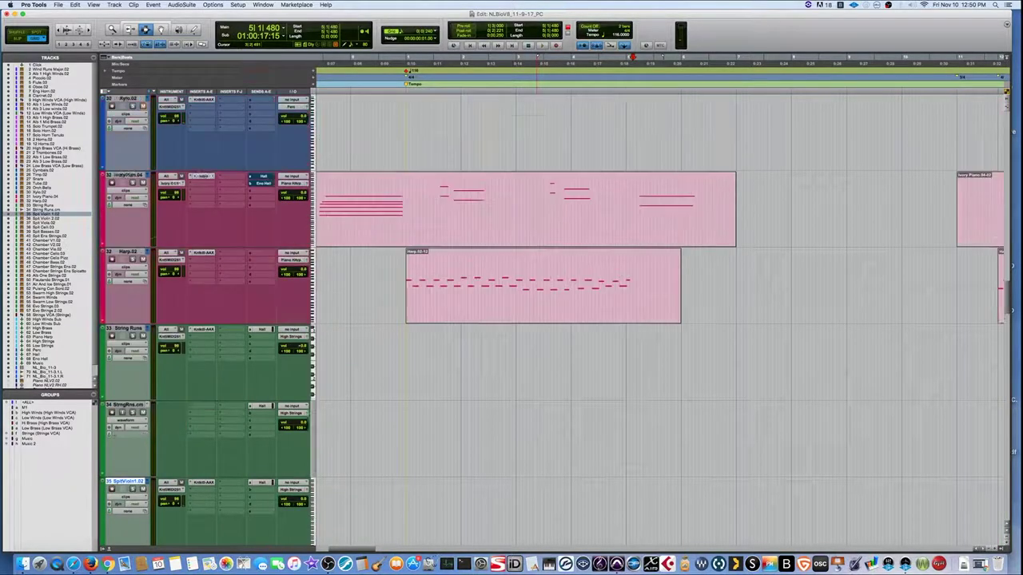
scroll(536, 295, "up", 3)
scroll(536, 295, "down", 2)
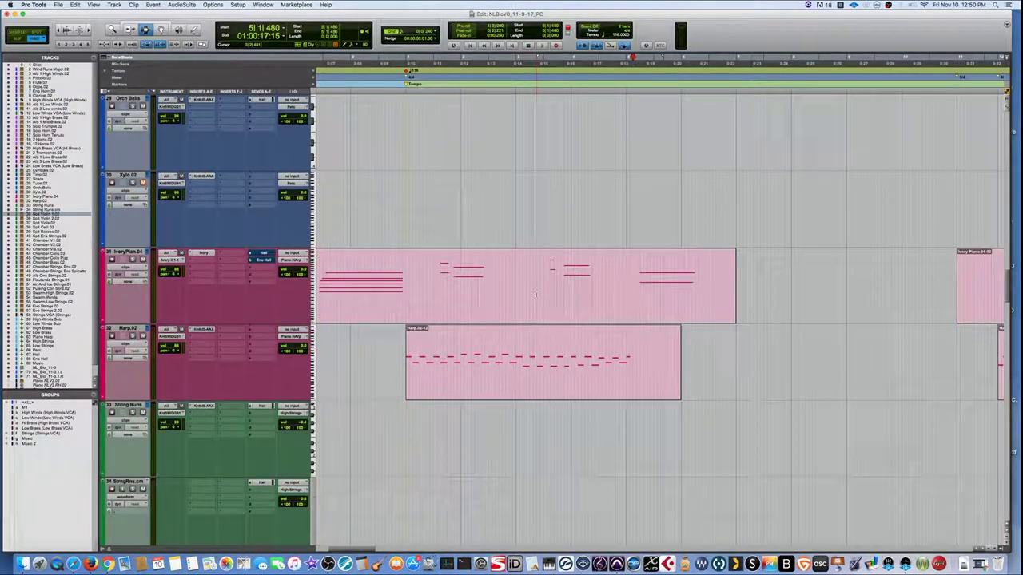
scroll(536, 294, "down", 1)
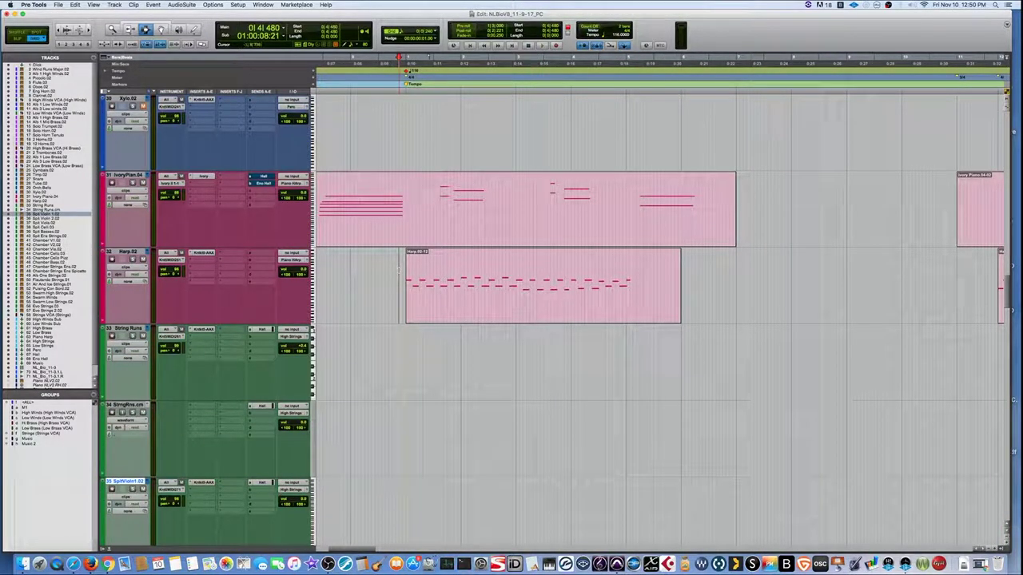
key("space")
- Solo the Chamber Strings Ens Spiccato track during playback, and return to the full mix with a wider stretch of timeline in view
scroll(536, 295, "down", 10)
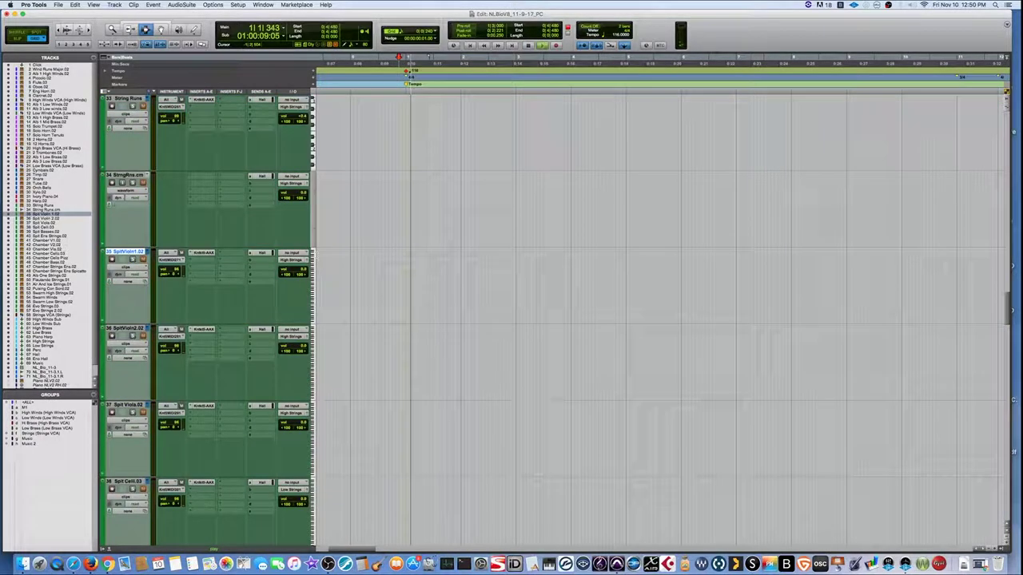
scroll(132, 336, "down", 5)
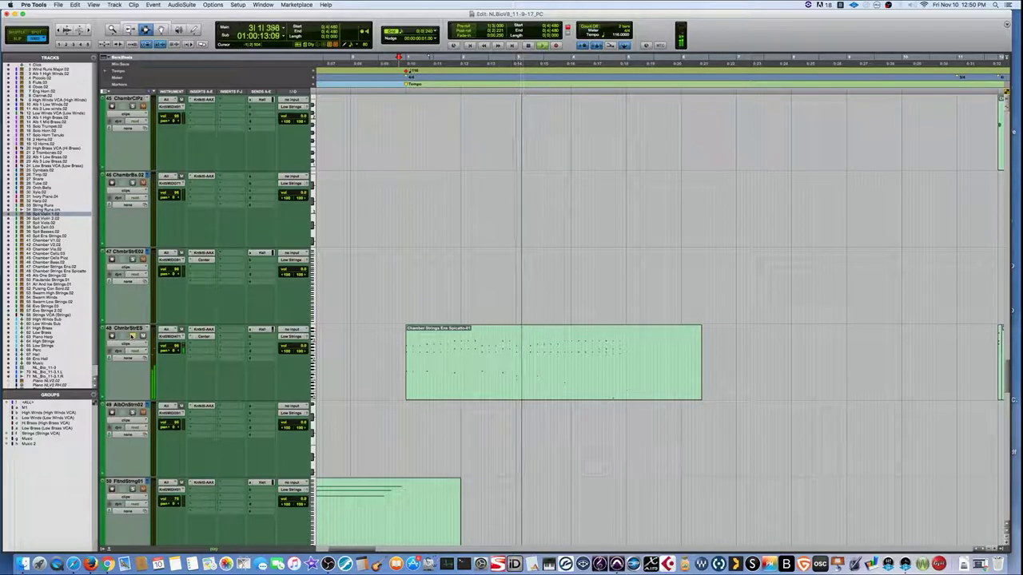
key("super+bracketleft")
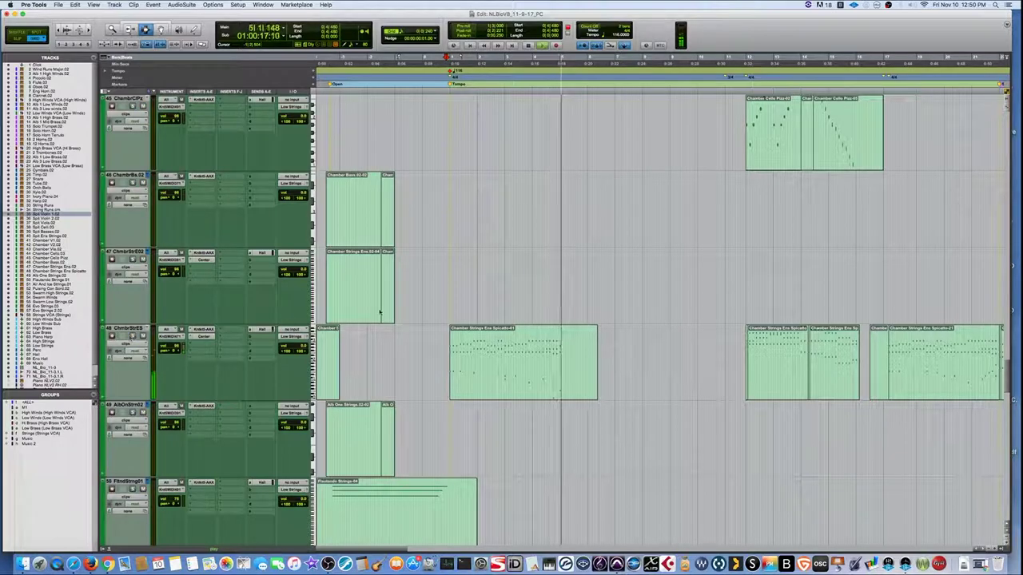
scroll(580, 300, "up", 2)
scroll(580, 300, "up", 2)
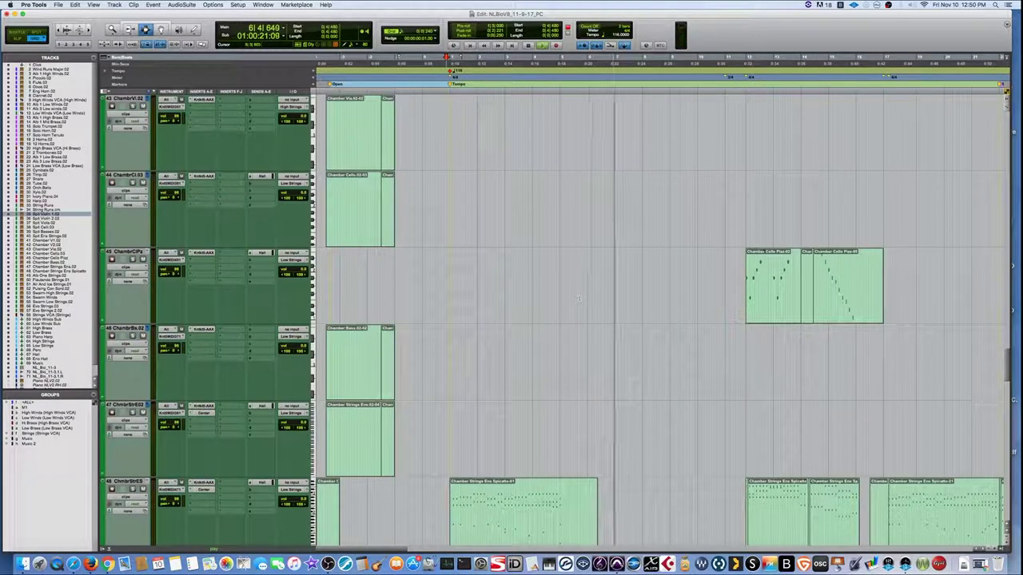
- Examine the Chamber V1, Chamber Cello Pizz and Ens Spiccato clips between the Tempo and Start Transition markers during playback
scroll(579, 299, "right", 1)
scroll(580, 299, "up", 2)
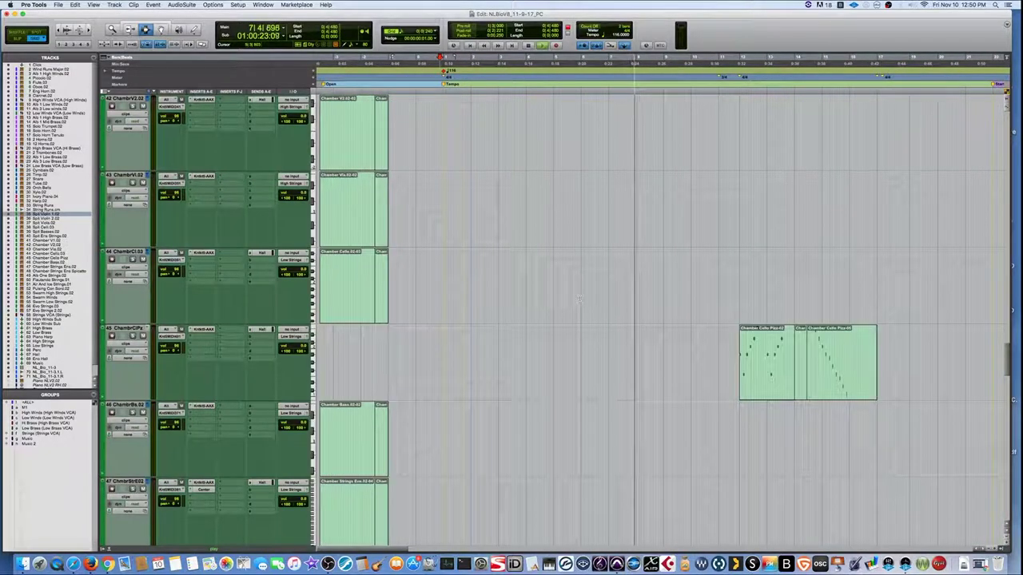
scroll(580, 300, "up", 2)
scroll(580, 300, "up", 2)
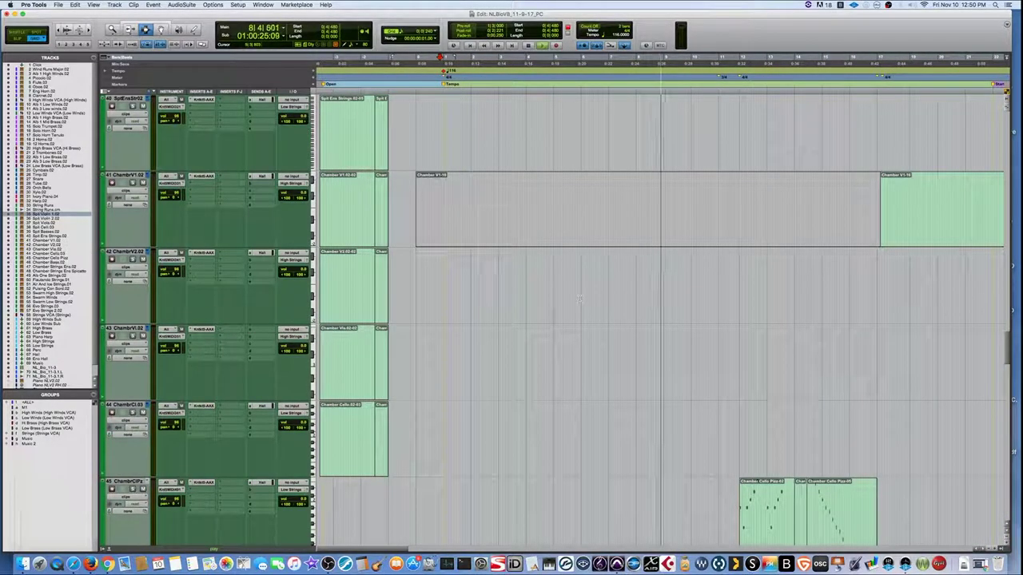
scroll(579, 299, "down", 4)
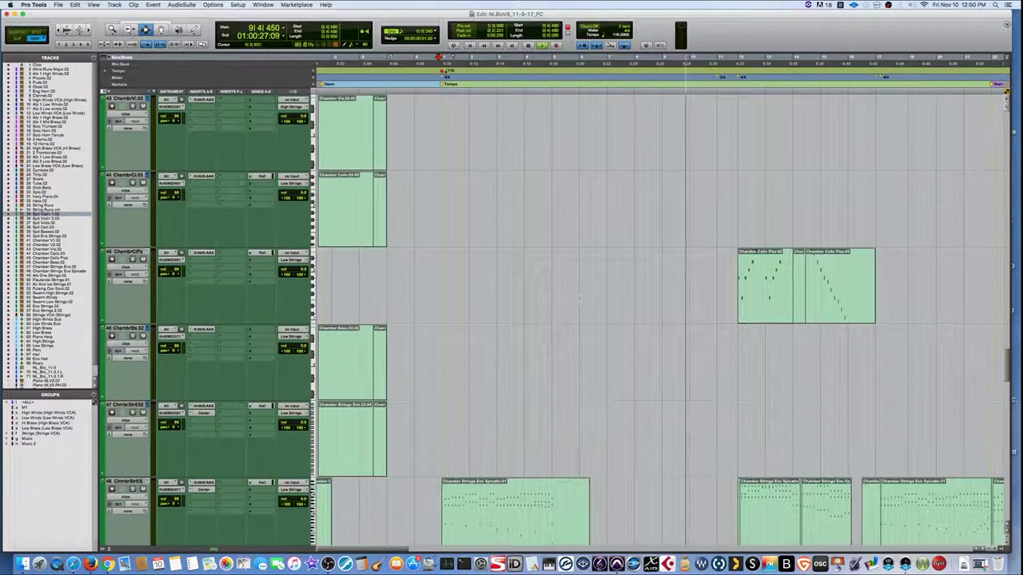
scroll(579, 299, "down", 1)
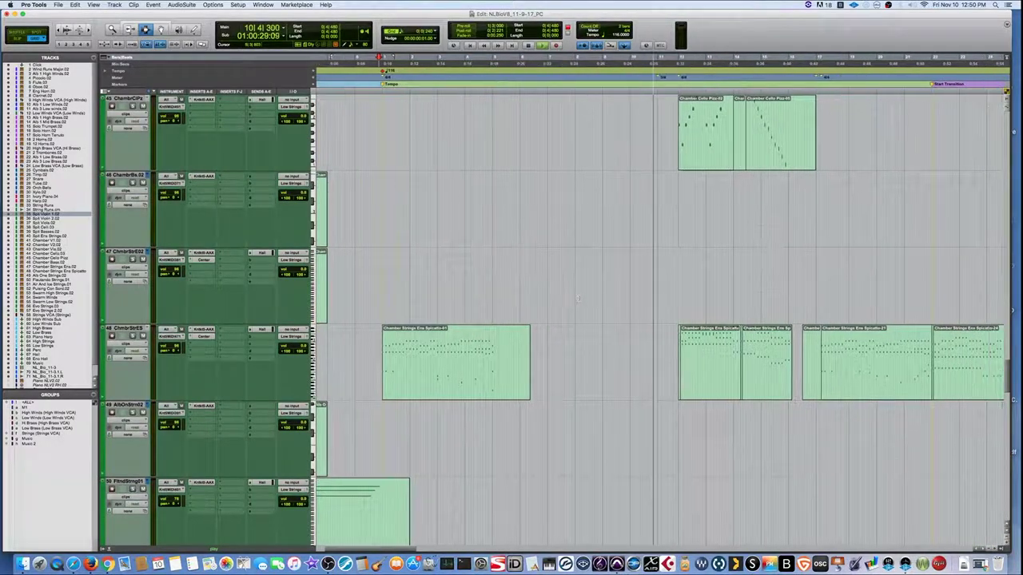
scroll(577, 298, "down", 1)
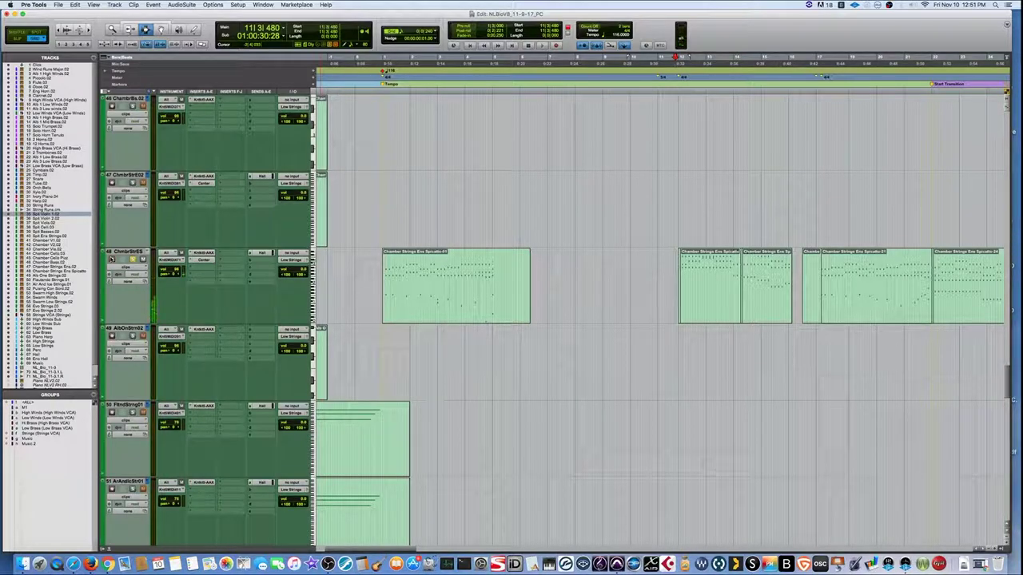
- Solo the Chamber Cello Pizz track and play it from 01:00:30:28 against the Chamber Strings Ens Spiccato part
scroll(371, 264, "left", 3)
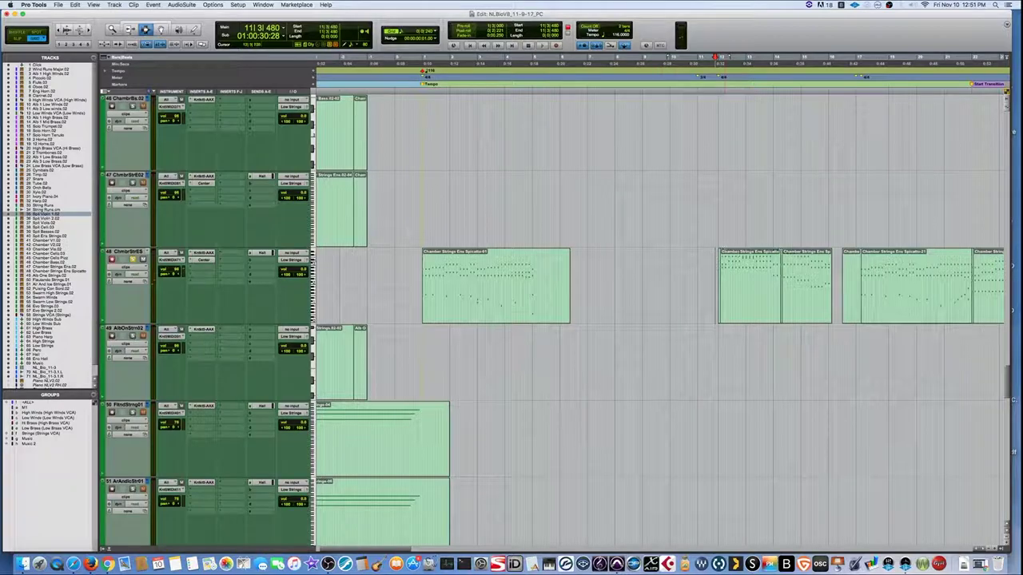
scroll(715, 273, "down", 10)
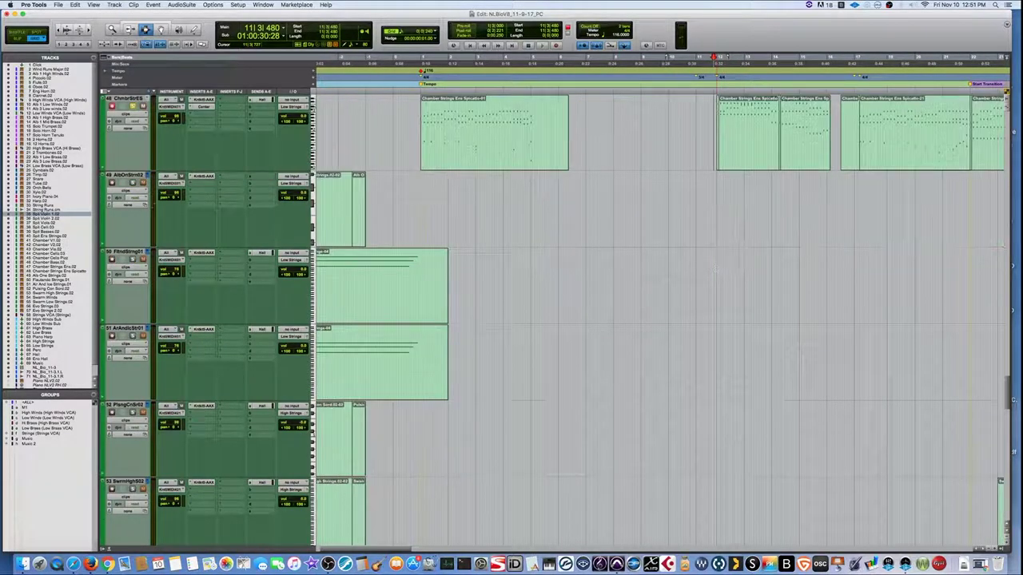
scroll(716, 268, "up", 10)
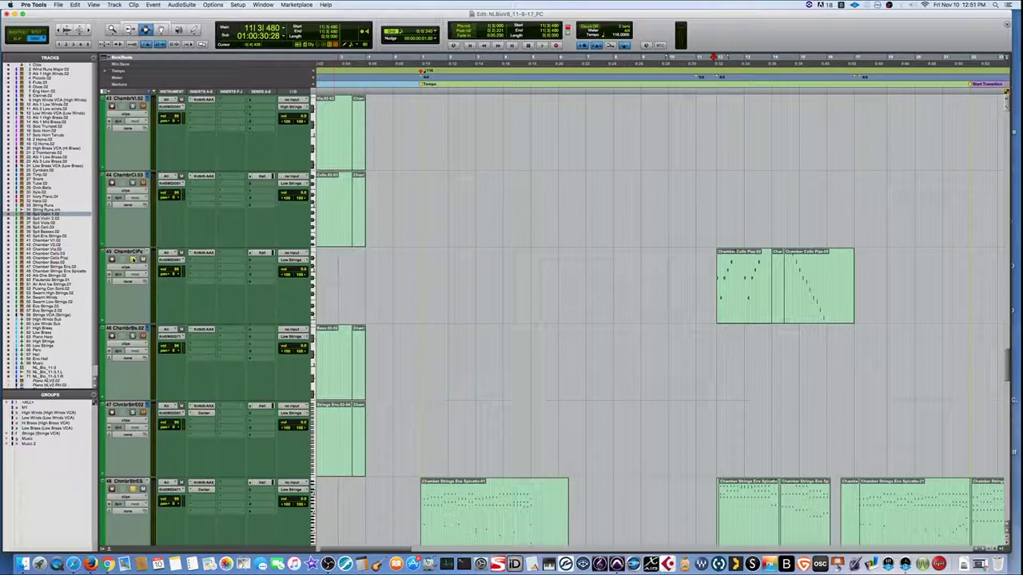
key("space")
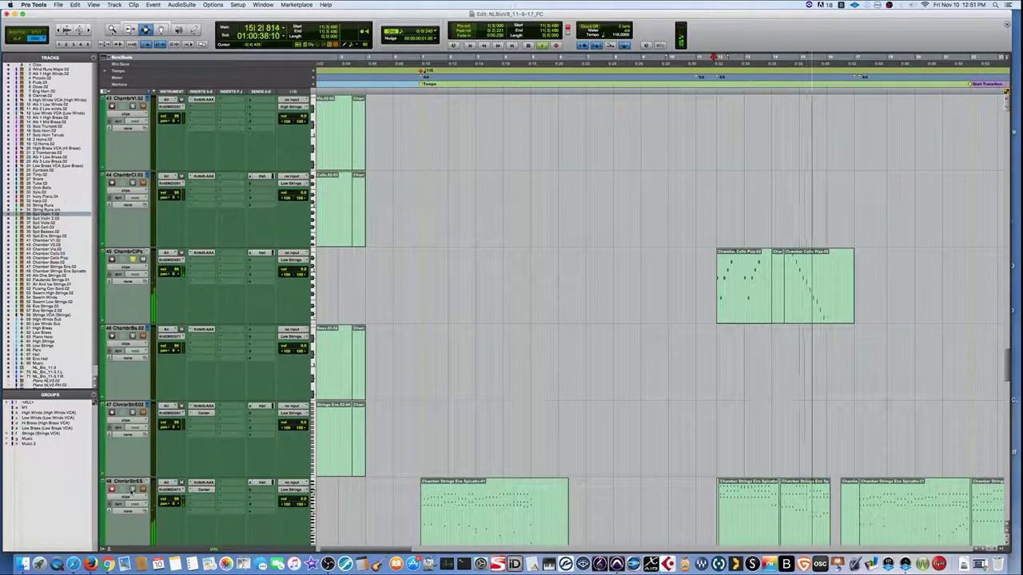
key("space")
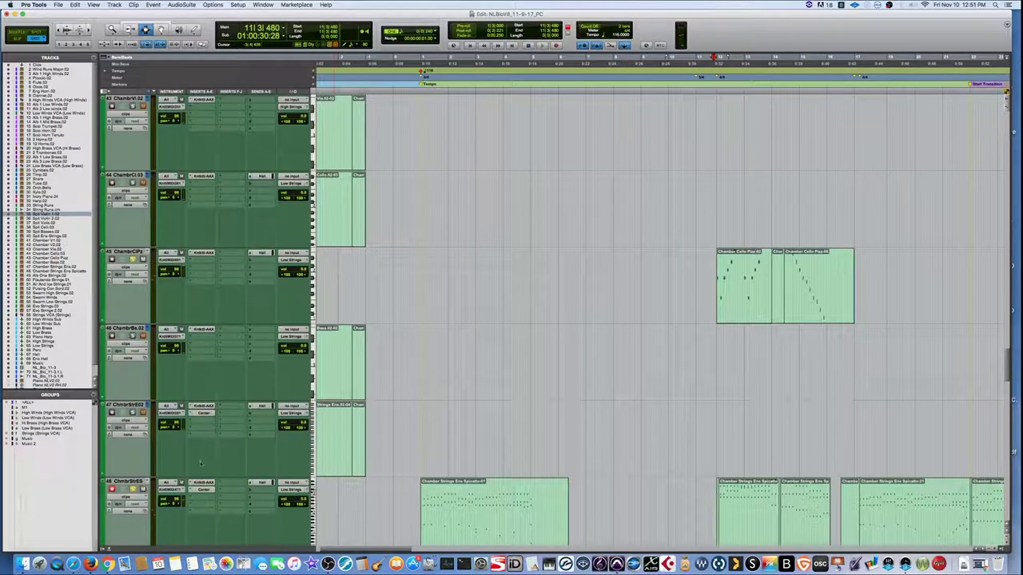
- Solo the Alb 1 Low Winds track and play its part from 01:00:30:28
scroll(183, 472, "up", 15)
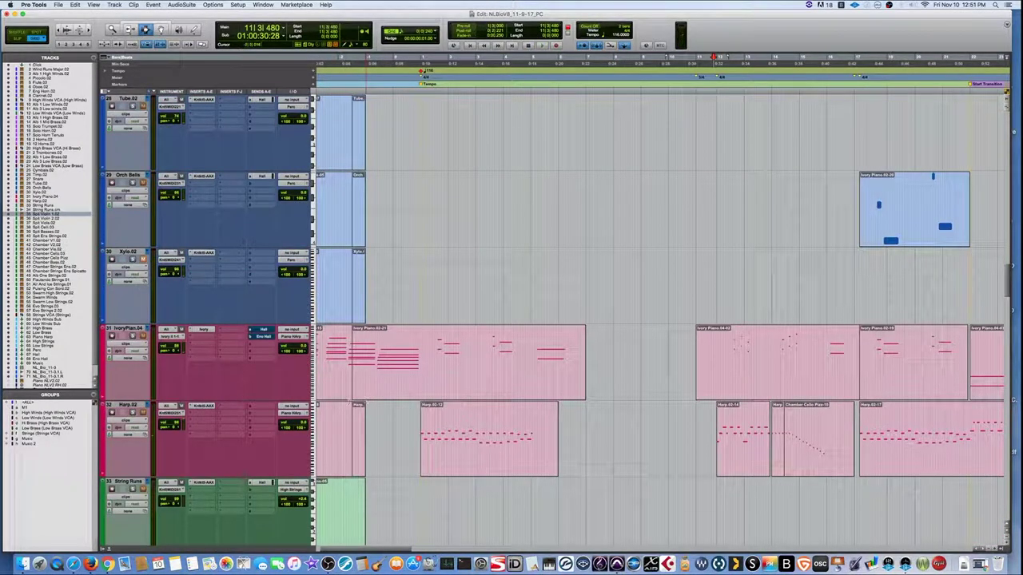
scroll(182, 471, "up", 13)
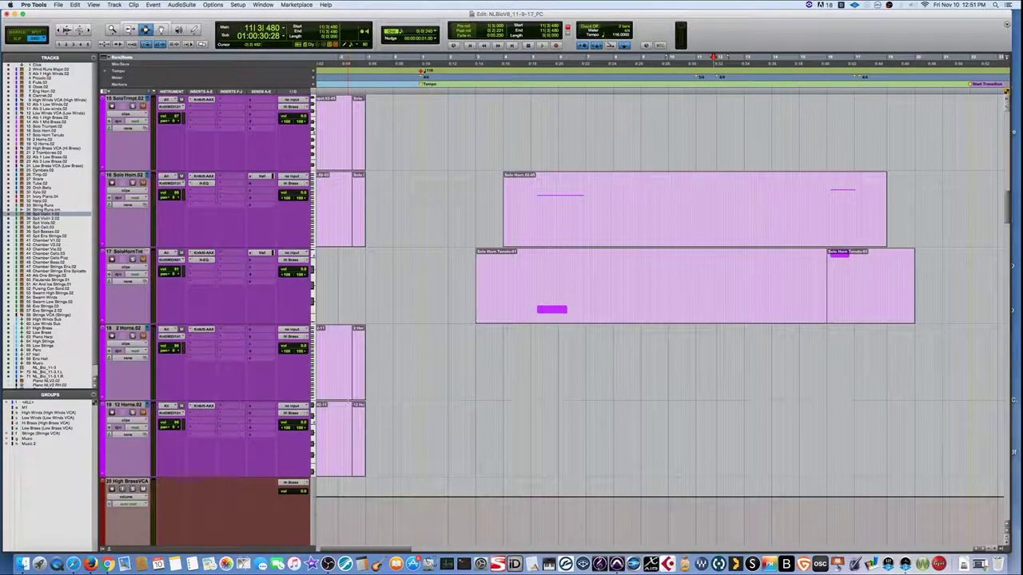
scroll(183, 471, "up", 7)
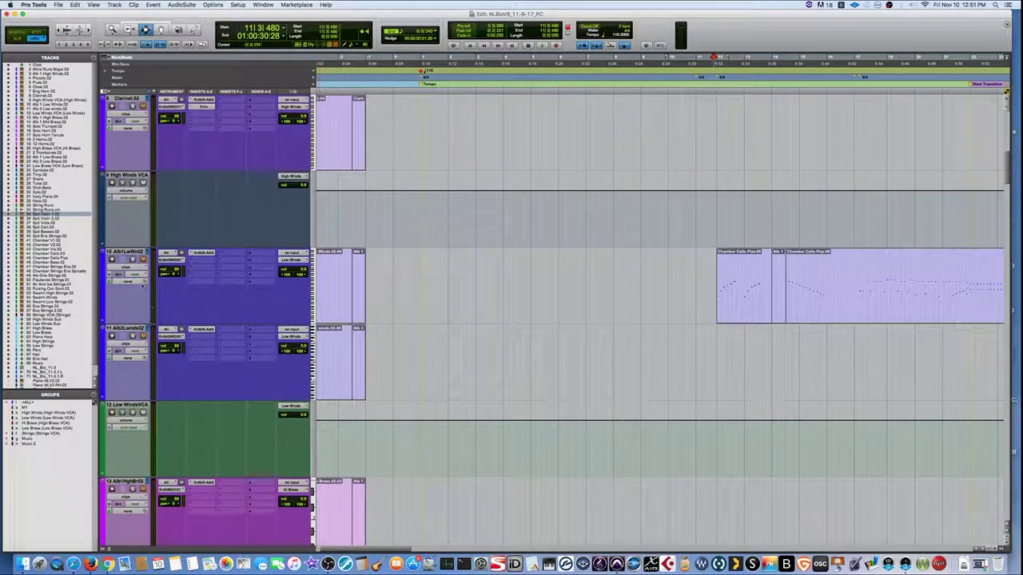
key("space")
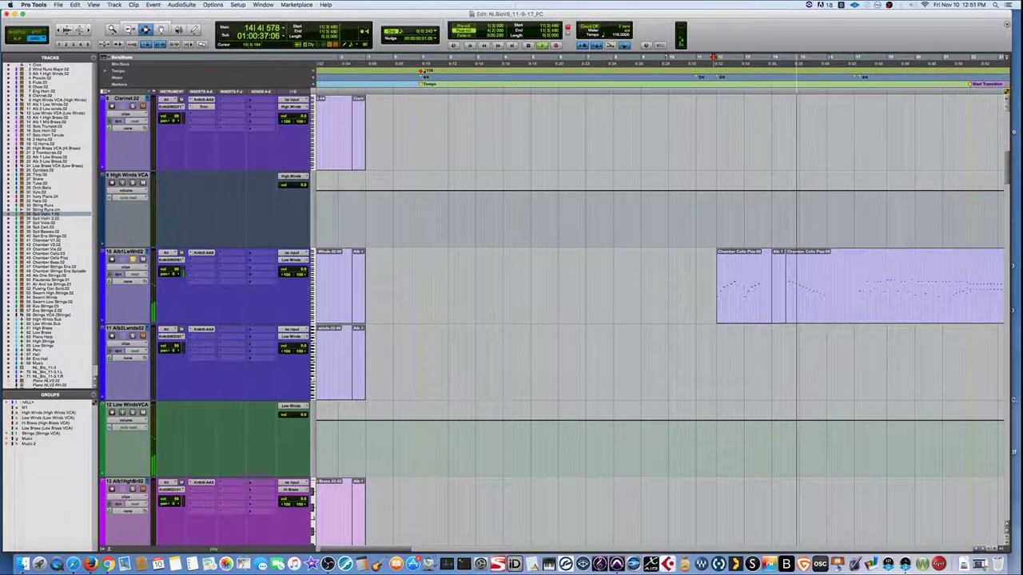
- Consolidate the adjoining Alb 1 Low Winds clips from bar 12 onward into a single clip and stop playback
double_click(735, 288)
double_click(843, 284, "shift")
key("alt+shift+3")
scroll(844, 284, "down", 1)
key("space")
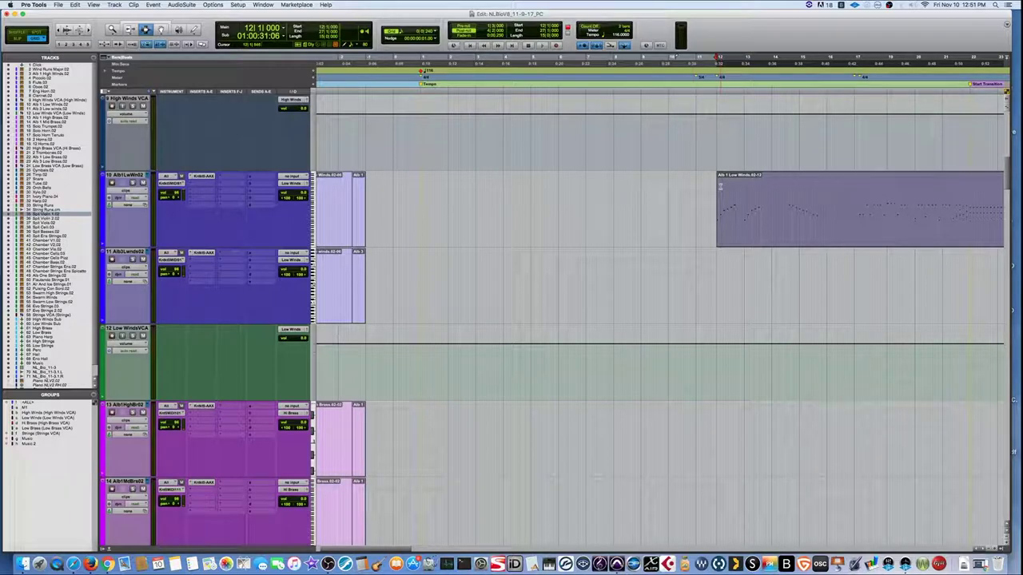
- Play from the start of the consolidated Alb 1 Low Winds clip, and stop with the Ivory Piano and Harp tracks in view
double_click(720, 186)
key("space")
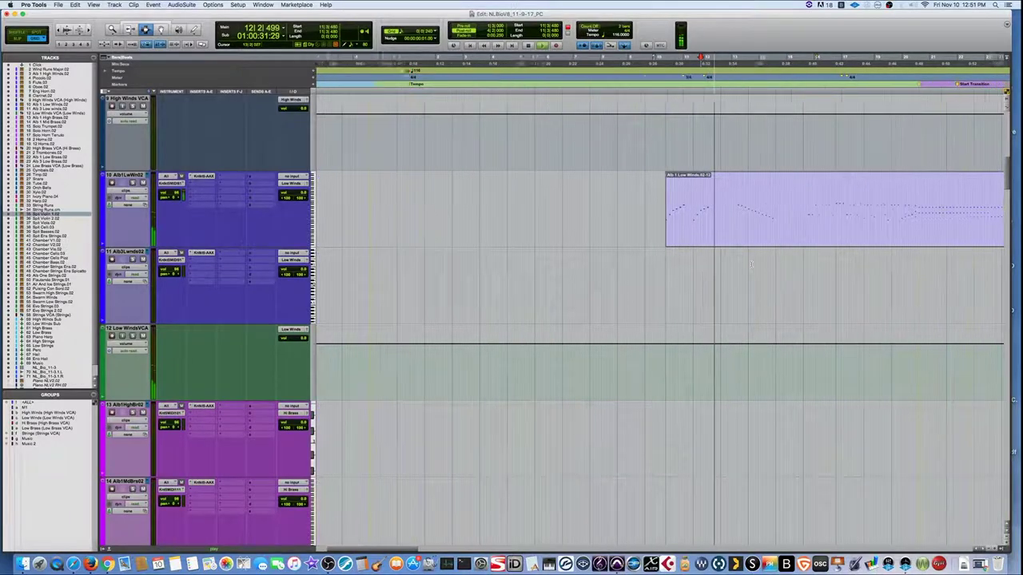
scroll(747, 262, "down", 10)
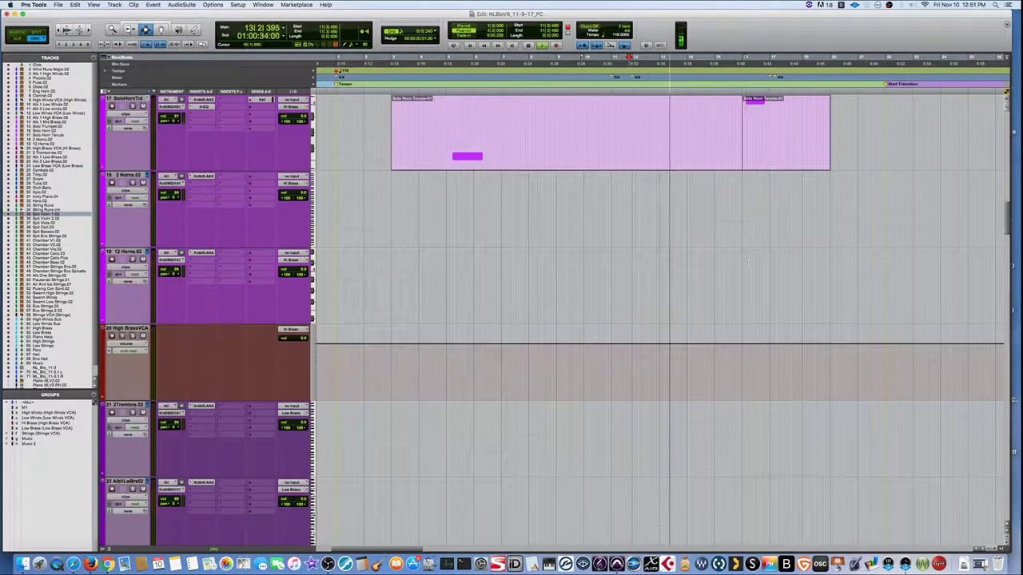
scroll(747, 262, "down", 6)
key("space")
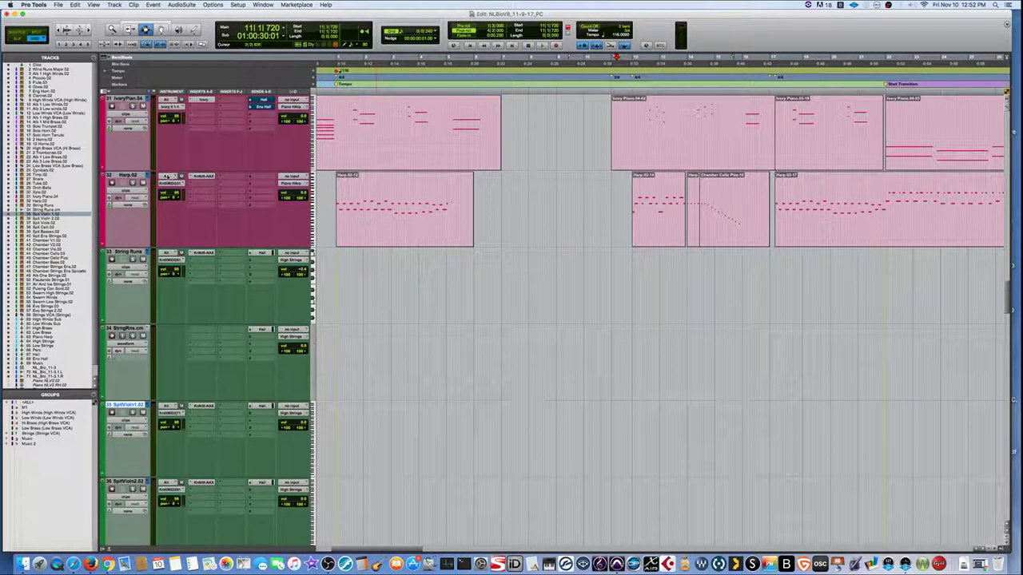
- Play the cue from 01:00:30:01 at the Ivory Piano clip, following the piano, harp and Orch Bells parts into Start Transition
key("space")
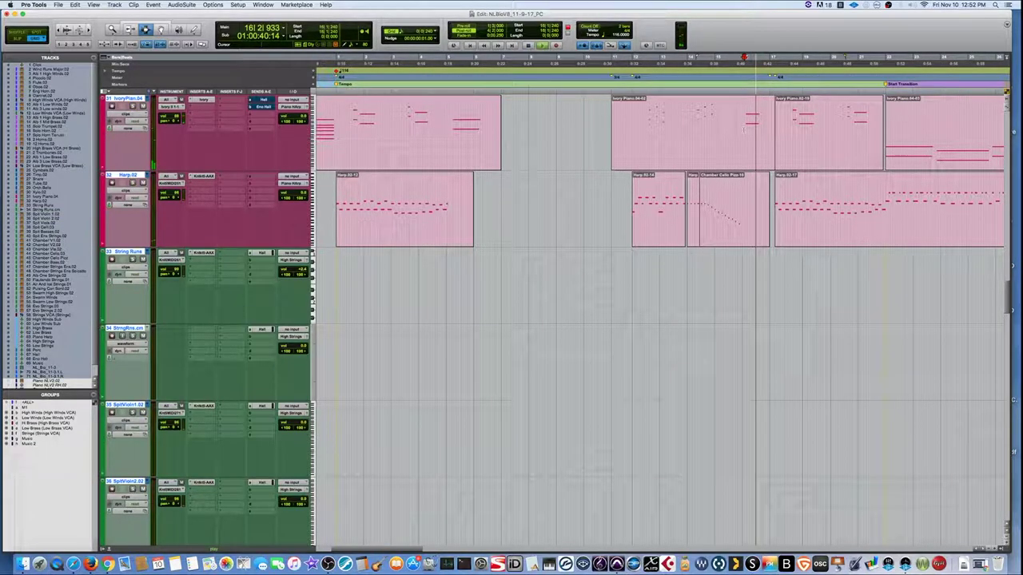
scroll(659, 320, "up", 1)
scroll(764, 133, "up", 1)
scroll(762, 136, "up", 1)
scroll(772, 251, "right", 5)
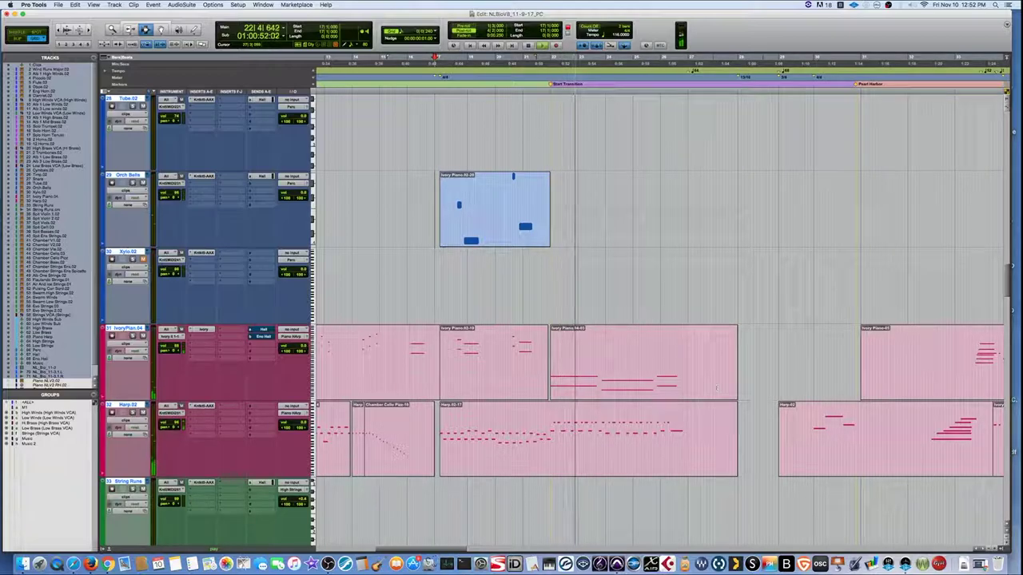
- Examine the Timp and Chamber Strings Ens Spiccato clips around the Start Transition marker during playback, and stop playback
scroll(660, 320, "up", 10)
scroll(712, 388, "down", 10)
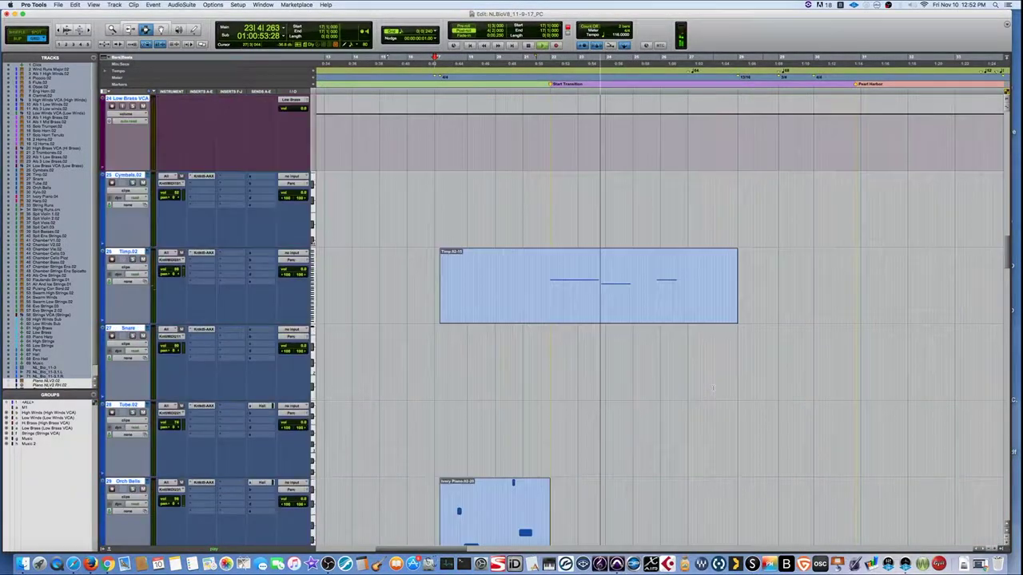
scroll(712, 389, "down", 15)
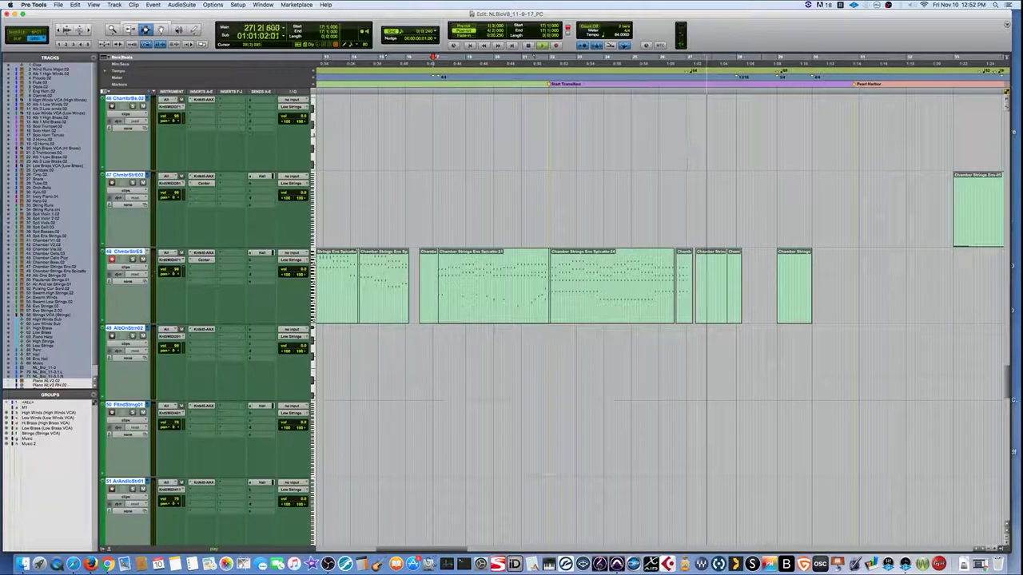
key("space")
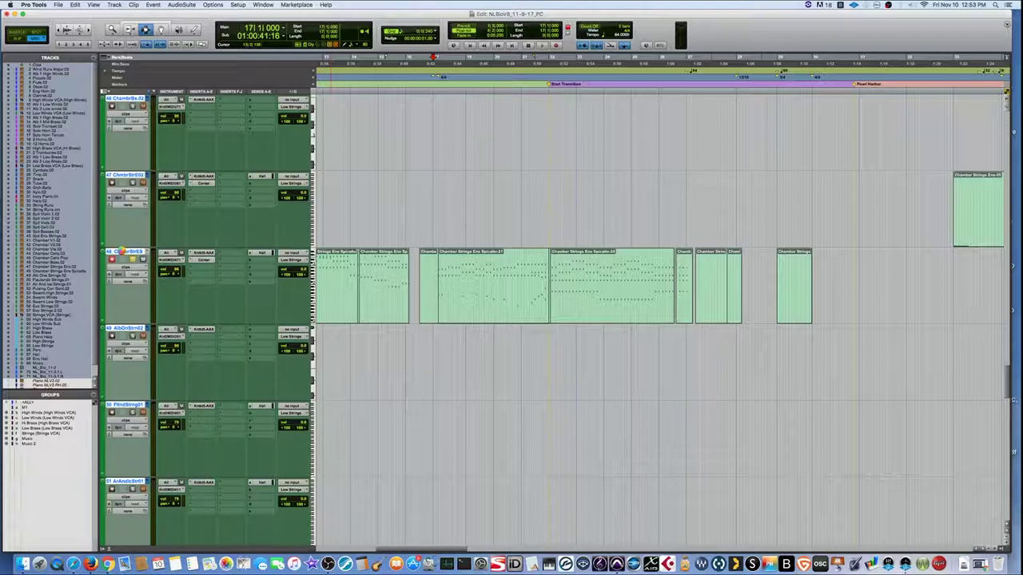
- Open the notation in the docked MIDI Editor and widen its track list to show full track names
key("ctrl+shift+=")
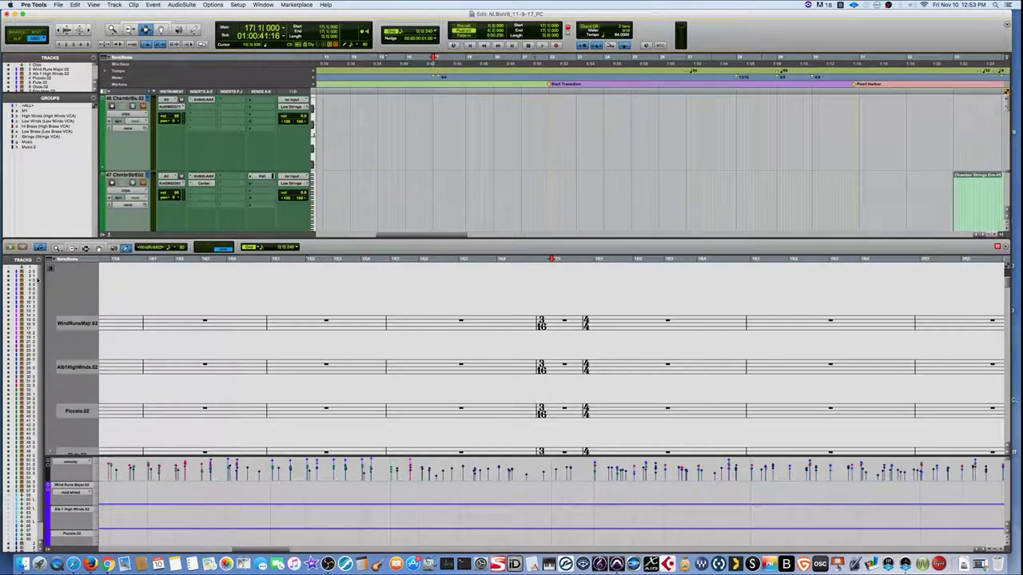
left_click_drag(44, 277, 220, 280)
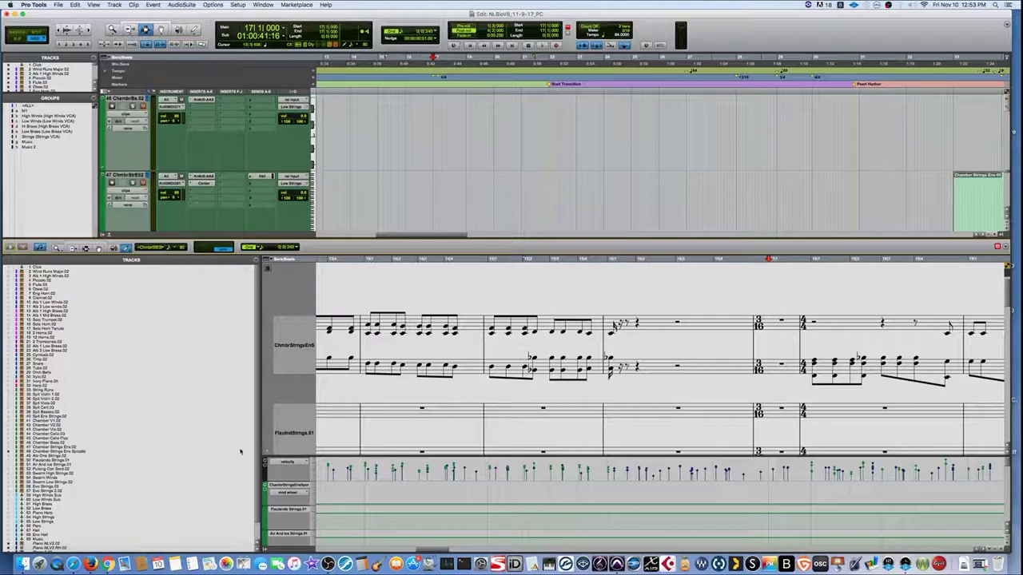
- Collapse the velocity and controller lanes and hide the piano tracks, leaving only Chamber Strings Ens Spiccato in the score
left_click(264, 461)
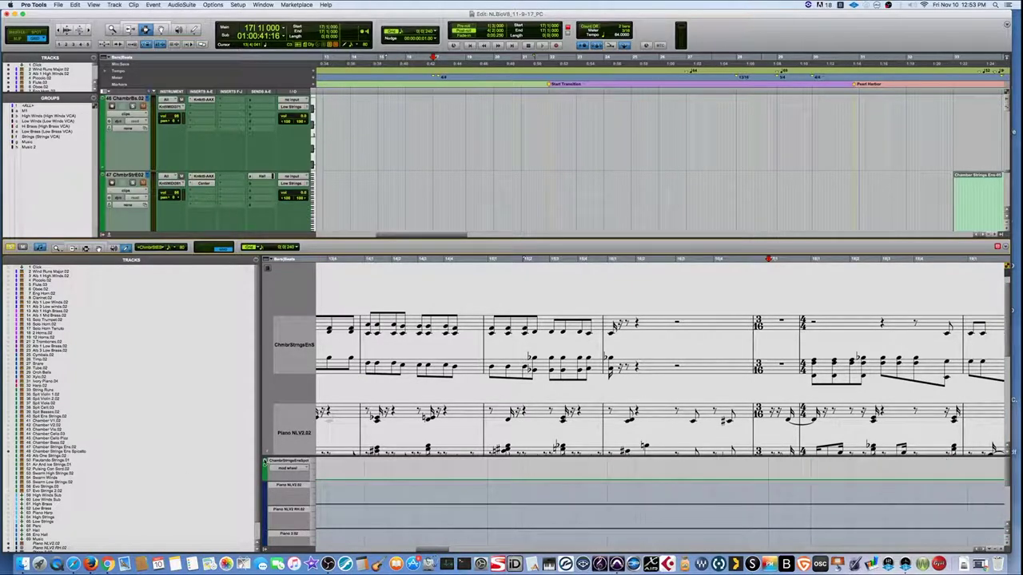
left_click(264, 461)
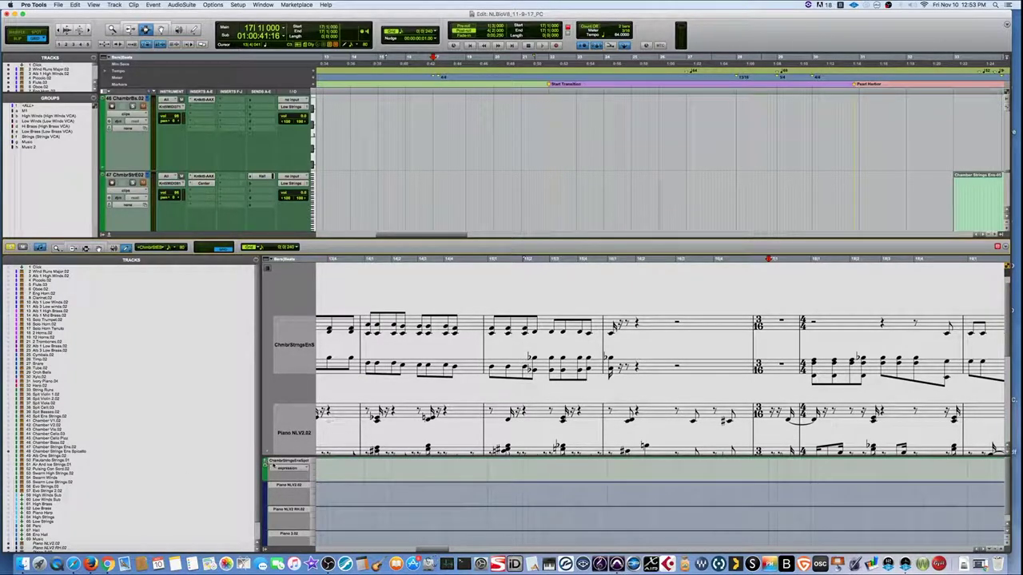
left_click(266, 462)
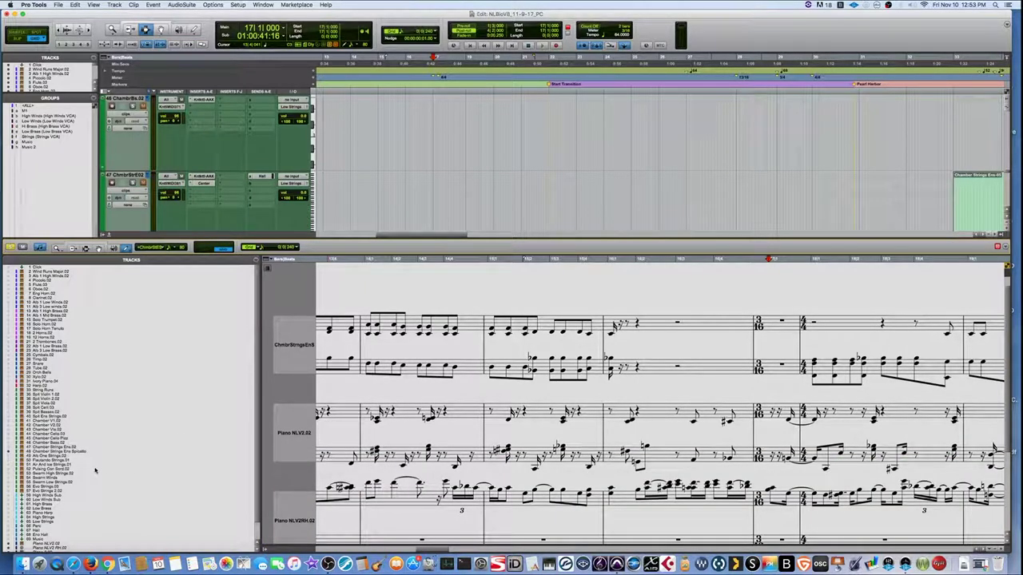
scroll(104, 456, "down", 2)
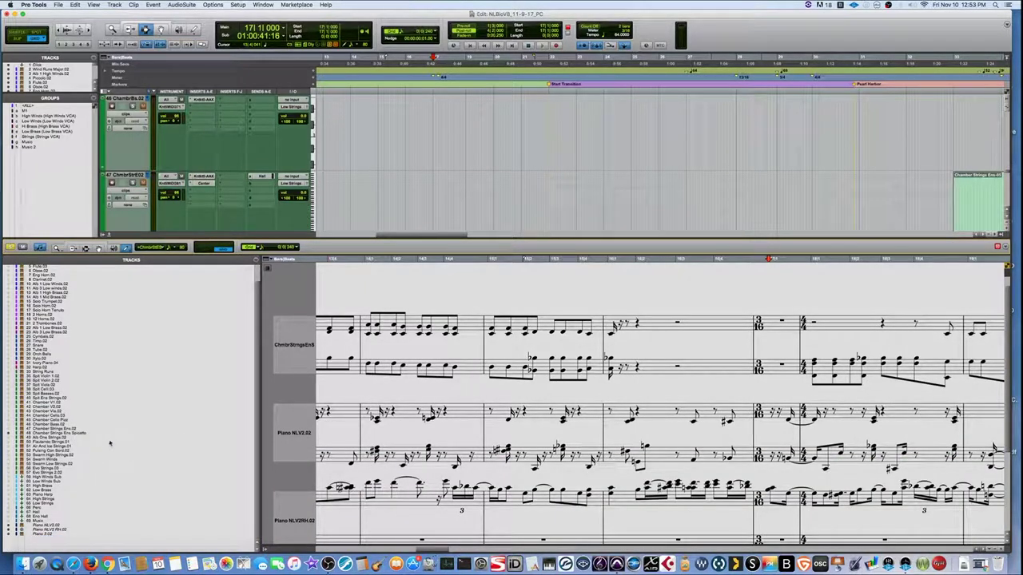
left_click(9, 534)
- Play the Chamber Strings Ens Spiccato notation from 01:00:41:26 in bar 17 through the Start Transition marker
scroll(423, 385, "left", 10)
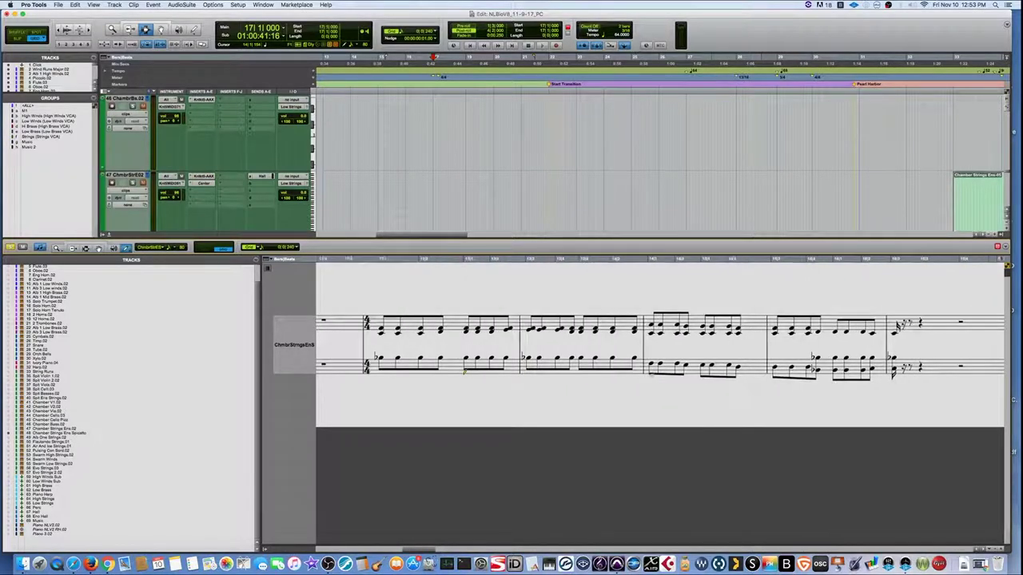
scroll(615, 270, "right", 10)
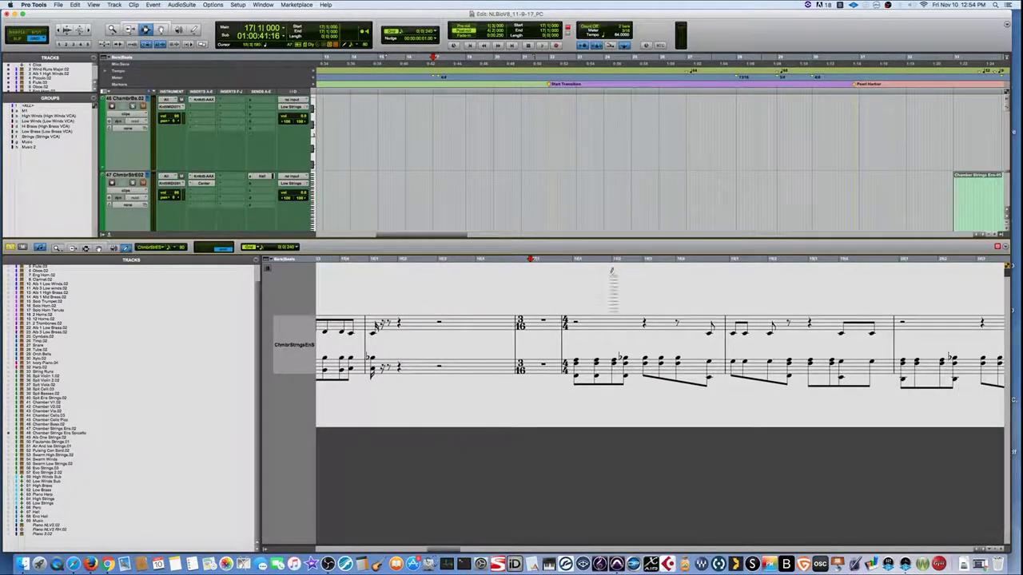
left_click(566, 260)
key("space")
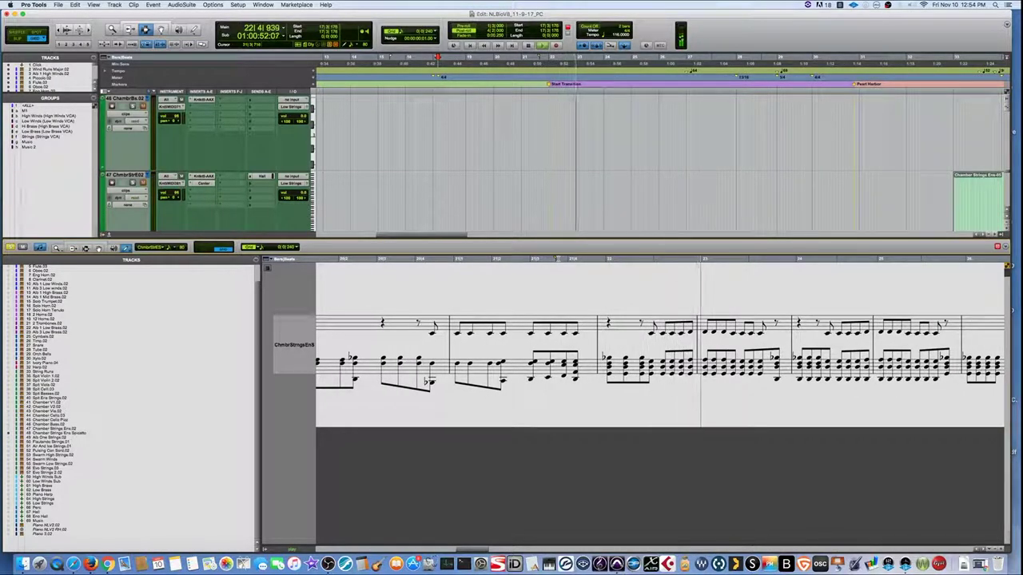
key("space")
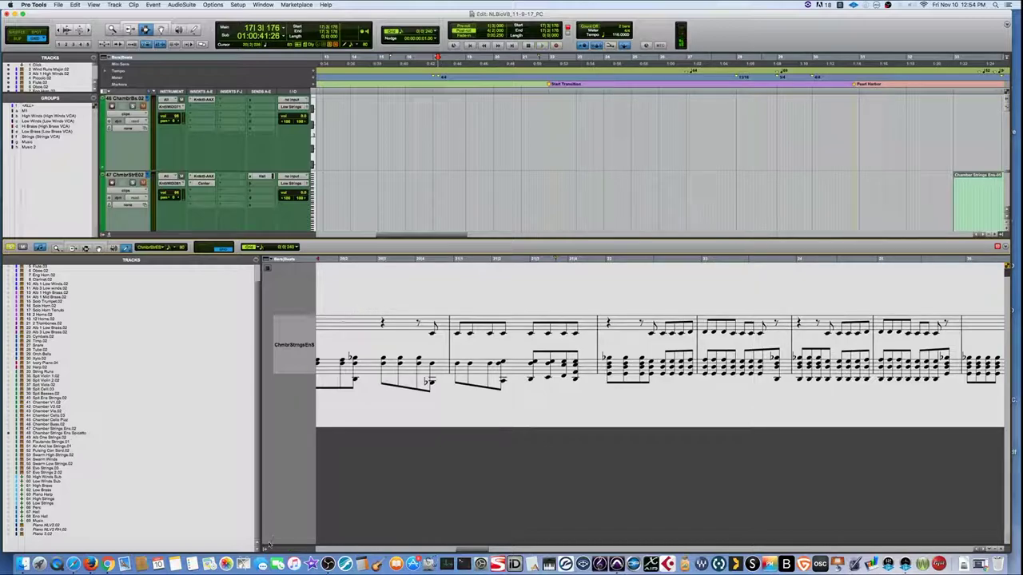
- Hide the MIDI Editor's track list and bring it back
left_click(265, 550)
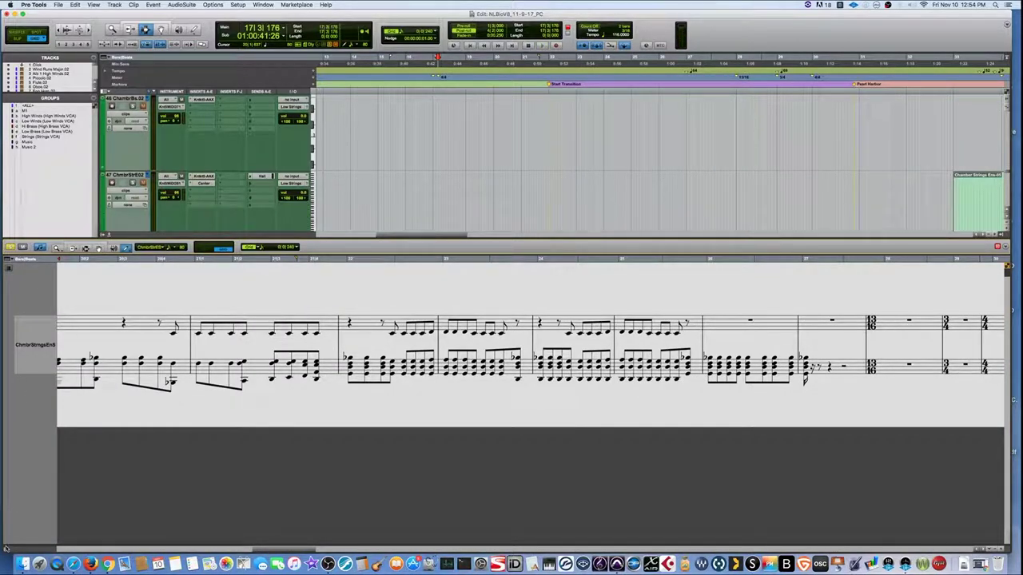
left_click(6, 549)
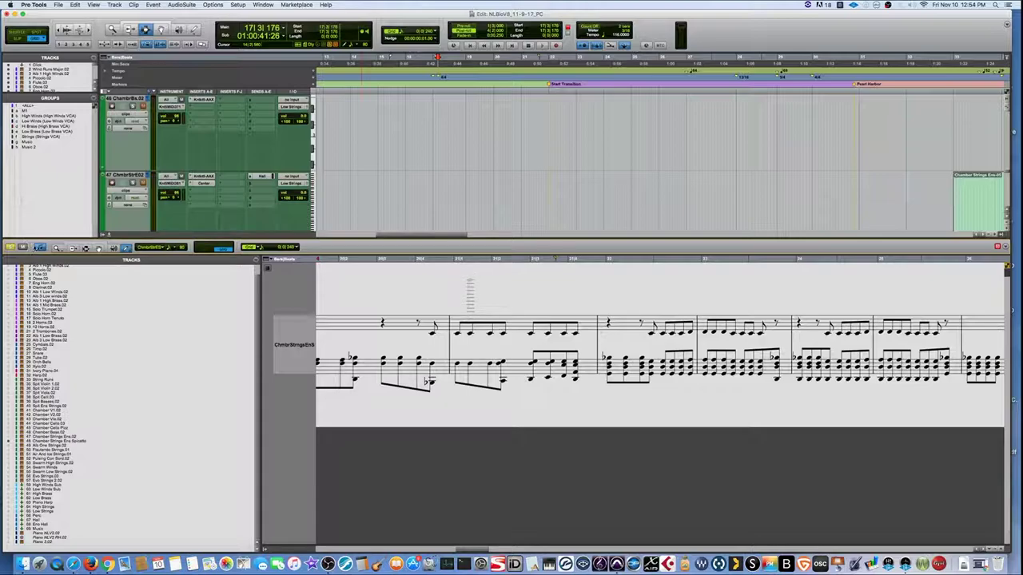
- Switch the docked MIDI Editor from notation to piano roll for Chamber Strings Ens Spiccato, and close the editor
left_click(40, 248)
scroll(722, 372, "down", 10)
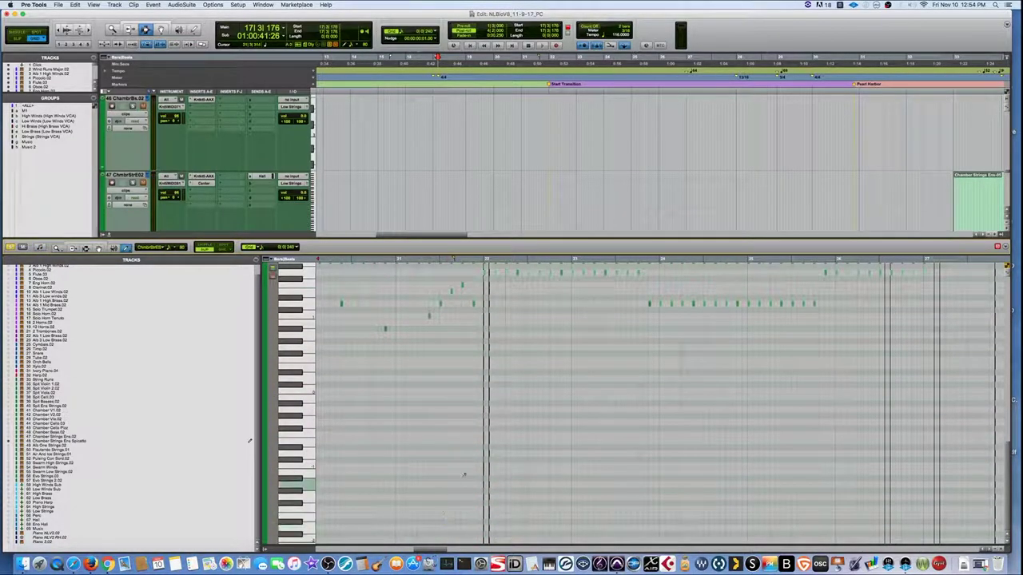
scroll(463, 476, "up", 5)
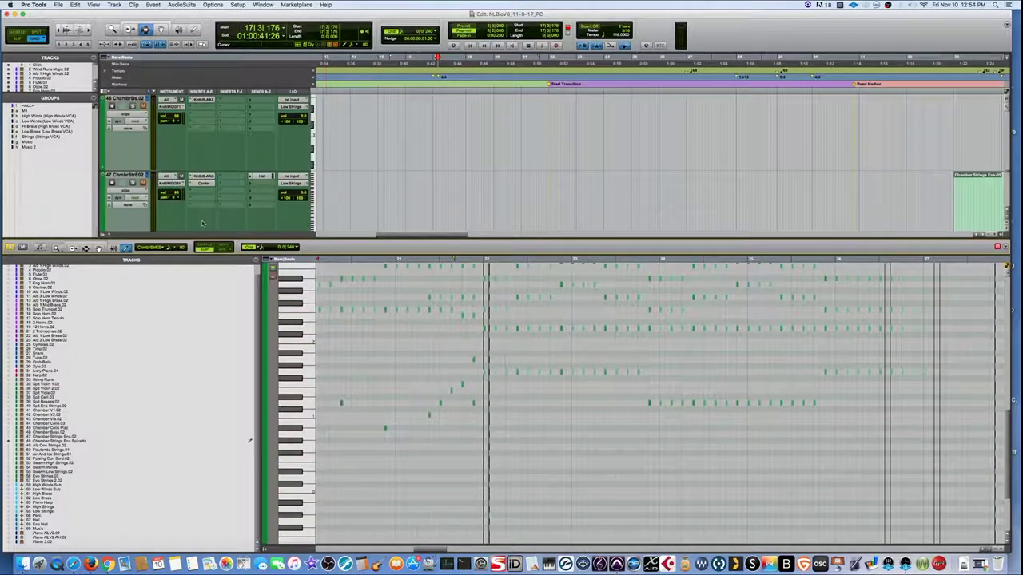
left_click(109, 236)
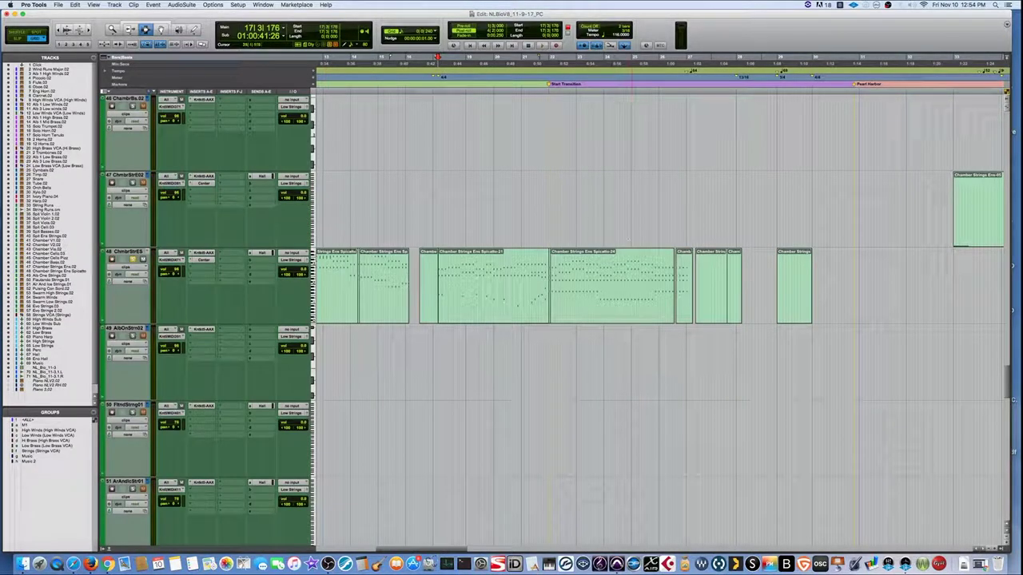
- Solo the Ivory Piano and Harp tracks and play their parts from the Start Transition marker
scroll(642, 216, "up", 15)
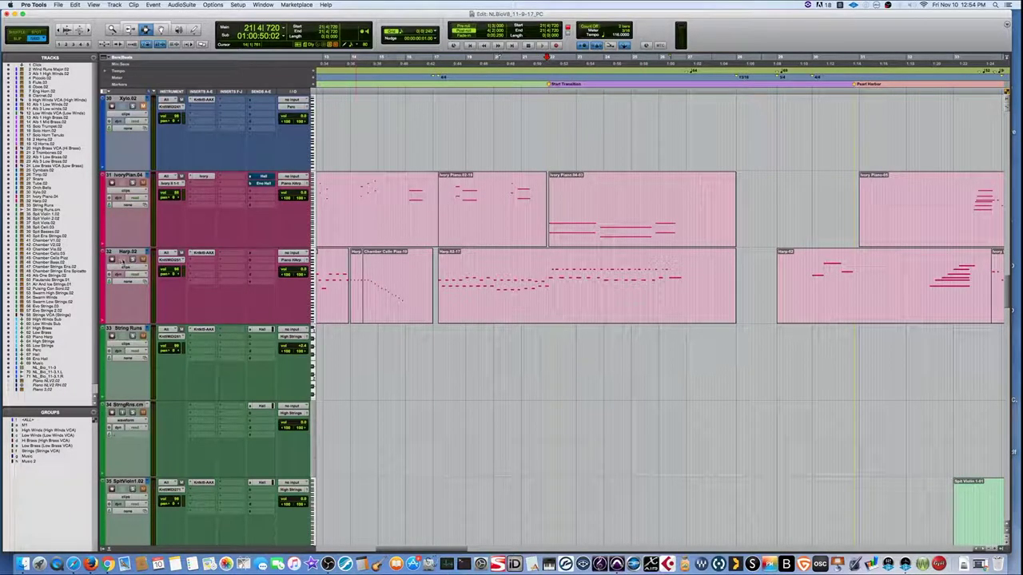
key("space")
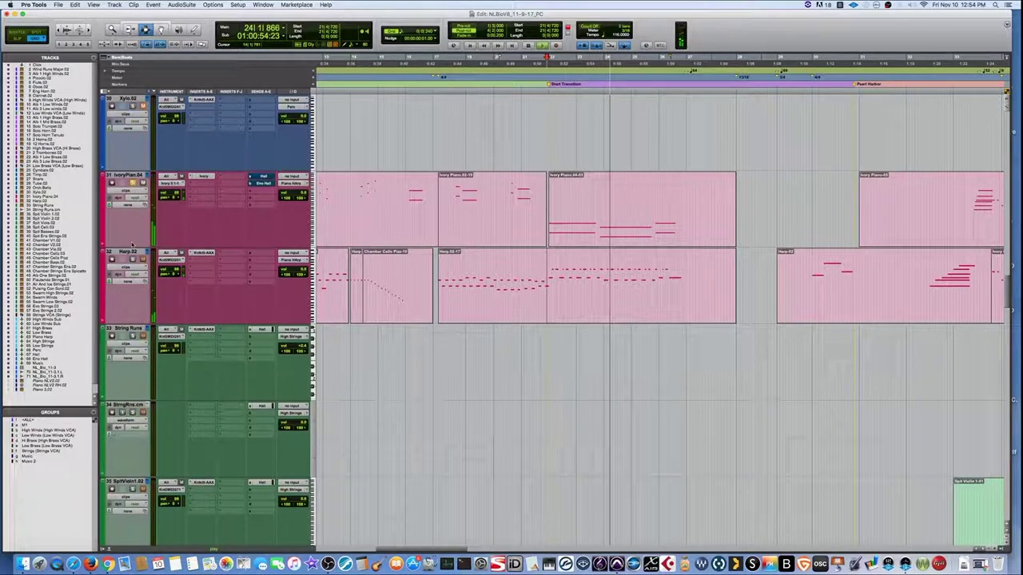
key("space")
key("space")
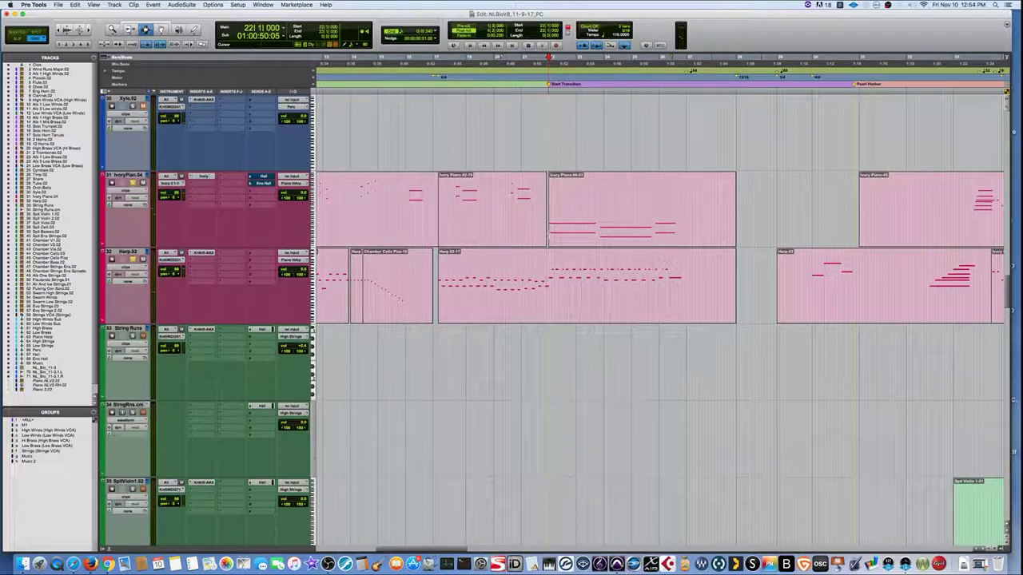
- Record-enable Chamber Strings Ens Spiccato and play it together with the soloed piano and harp from bar 22
scroll(380, 253, "down", 12)
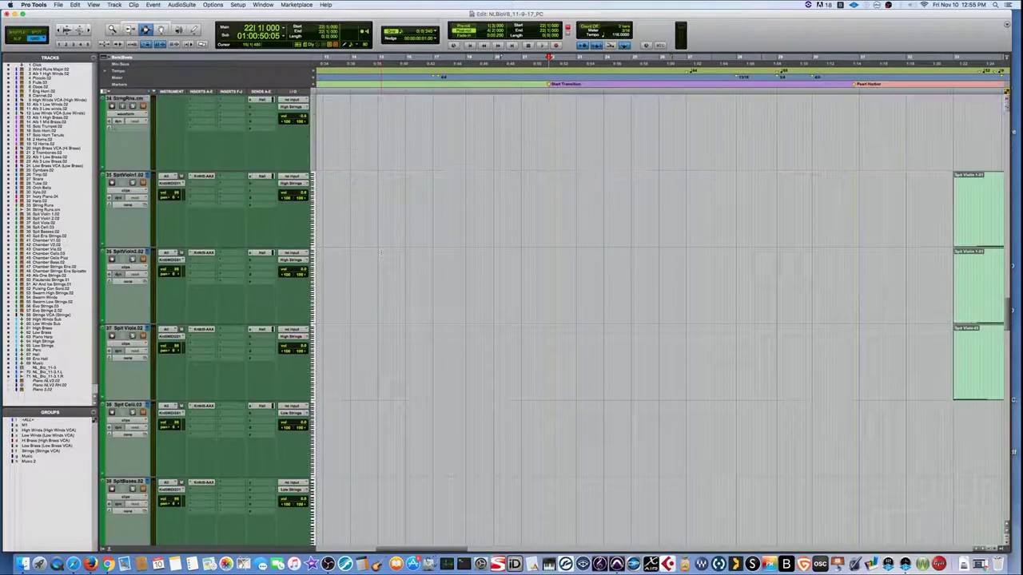
scroll(380, 253, "down", 4)
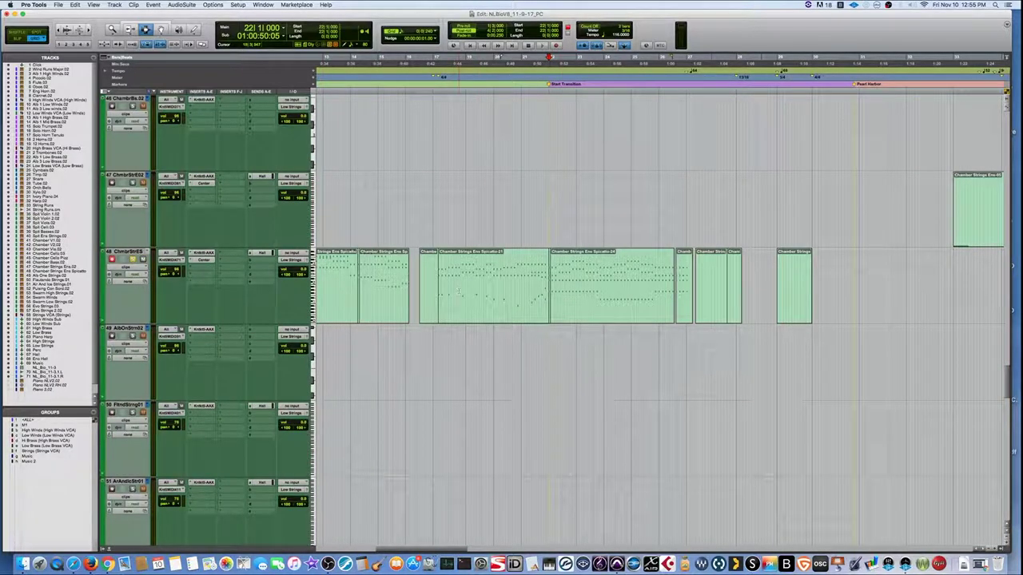
key("space")
scroll(453, 286, "up", 10)
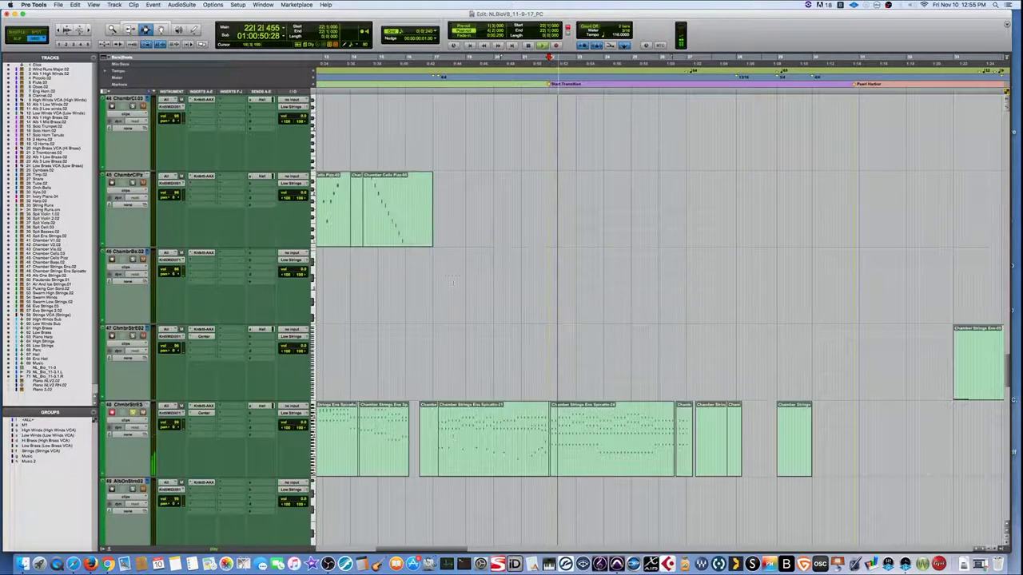
scroll(451, 283, "up", 9)
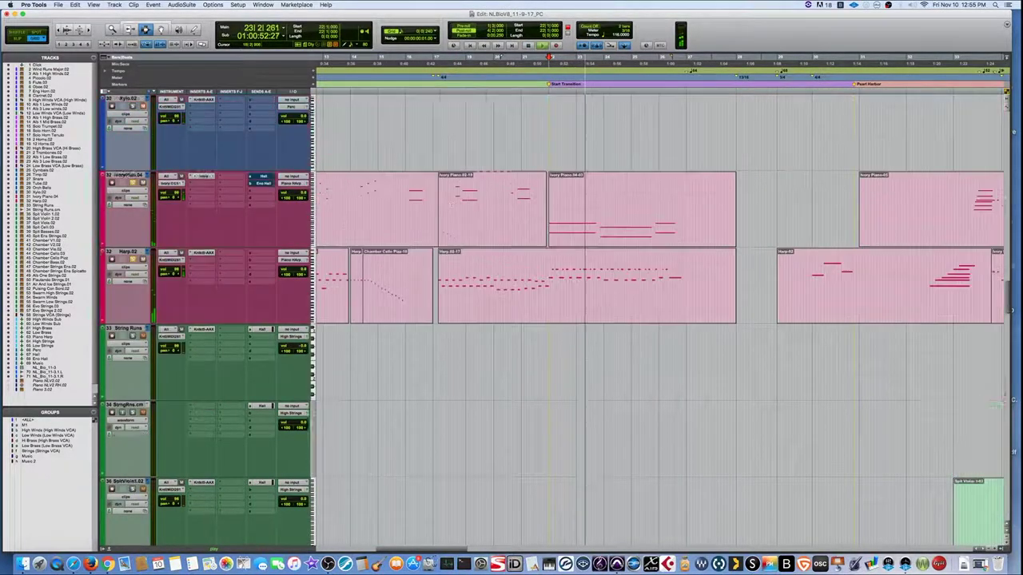
key("space")
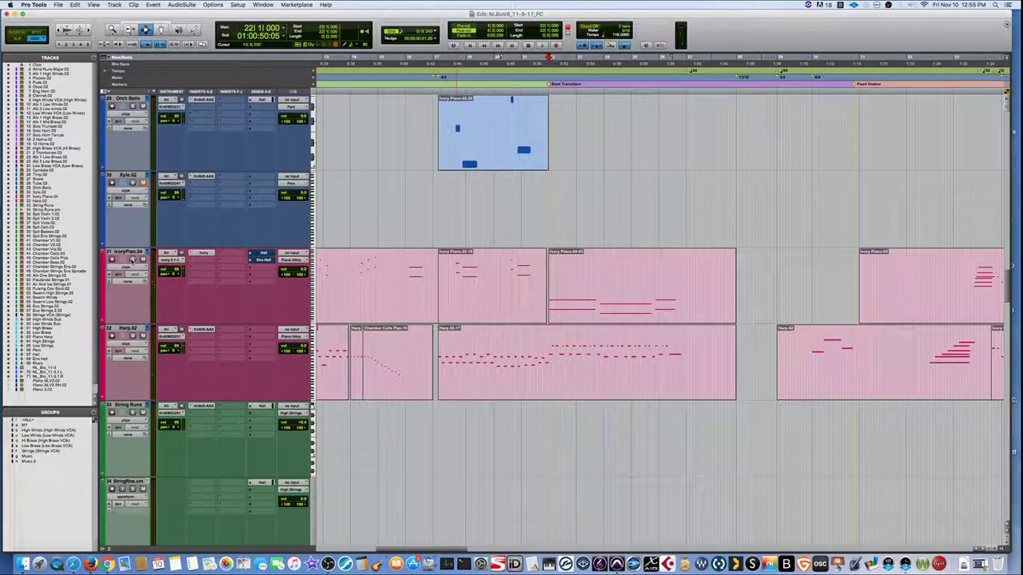
- Play from bar 22 while soloing the Timp.02 track and the Alb 1 Low Winds track
scroll(133, 261, "up", 6)
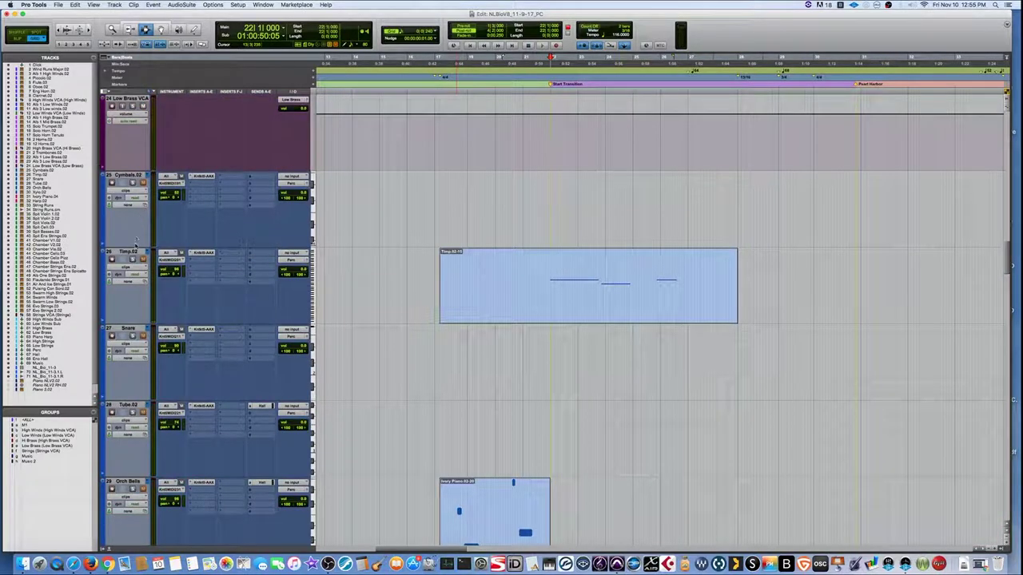
key("space")
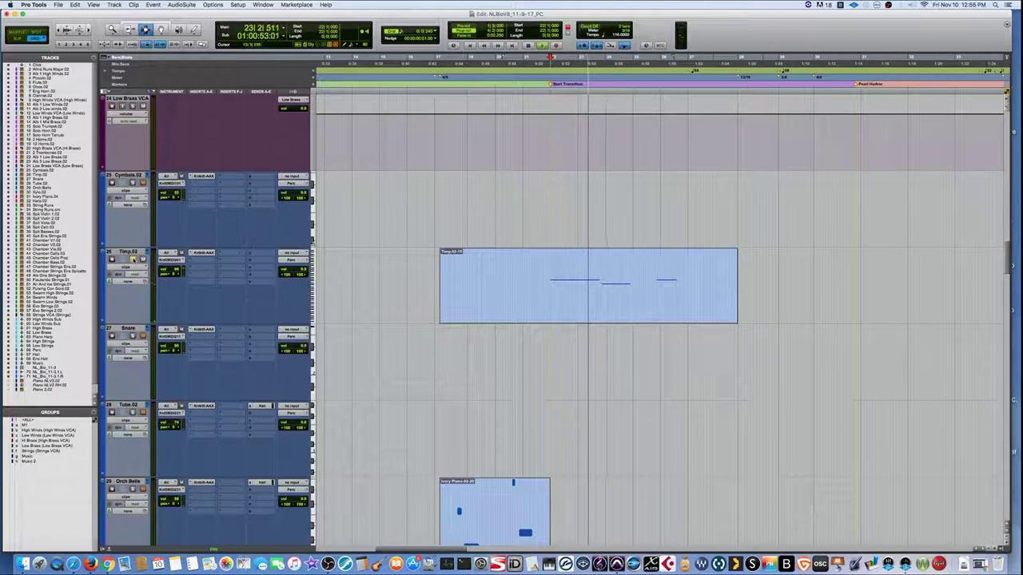
scroll(134, 259, "up", 12)
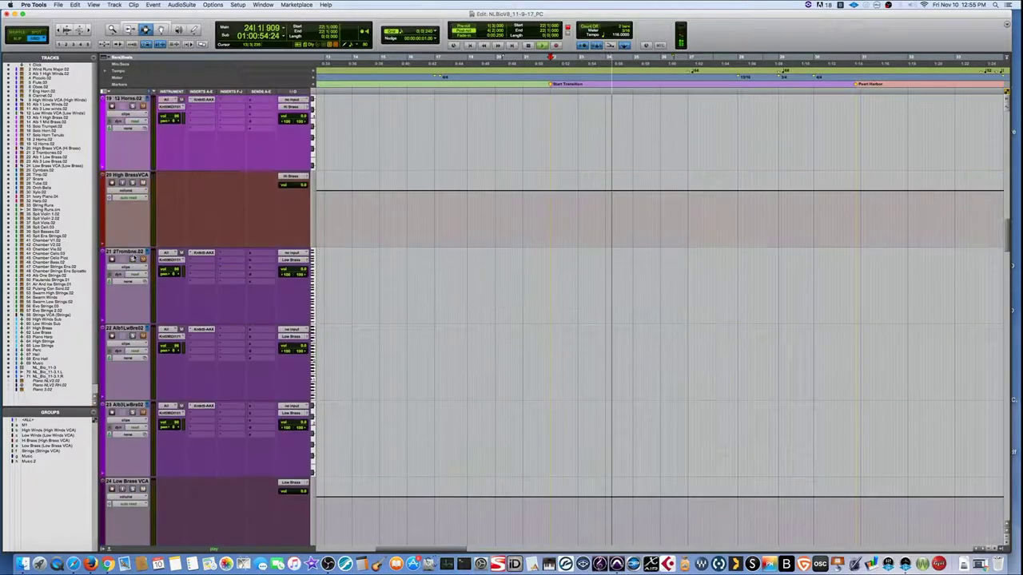
scroll(103, 282, "up", 10)
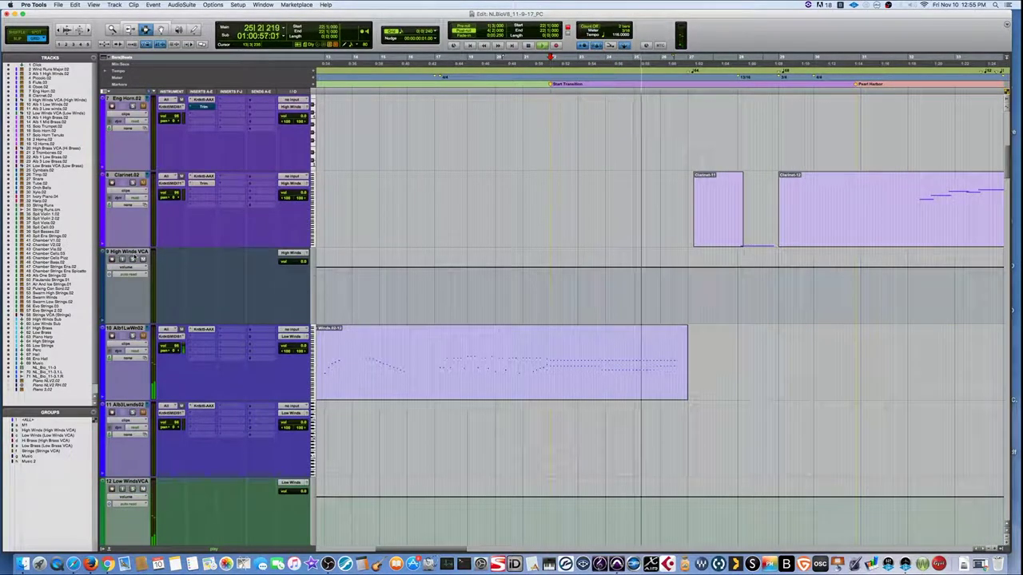
key("space")
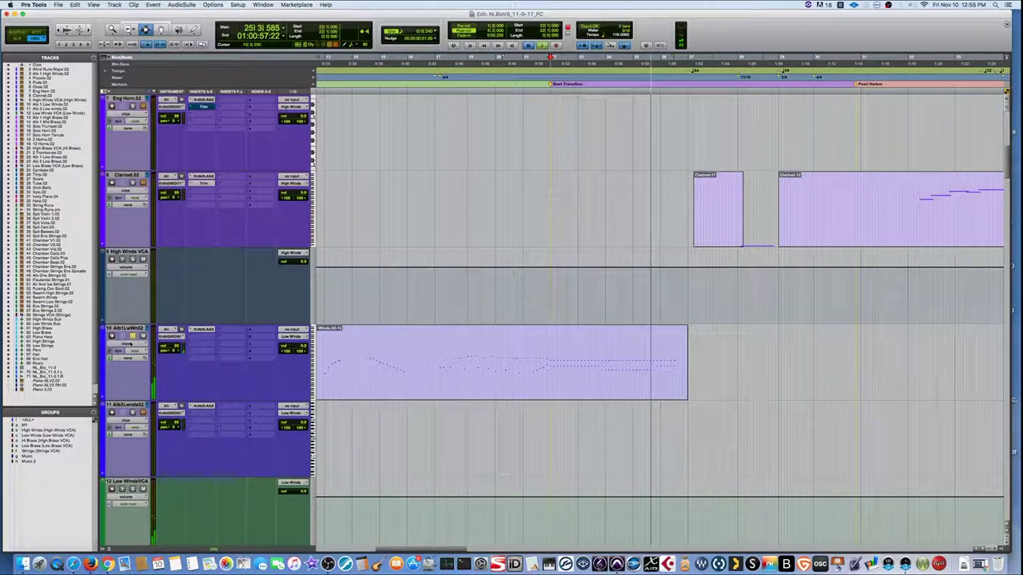
- Show note velocities on the Alb 1 Low Winds track, select its notes from 21|4|720 onward, and play that passage
left_click(130, 344)
left_click(120, 351)
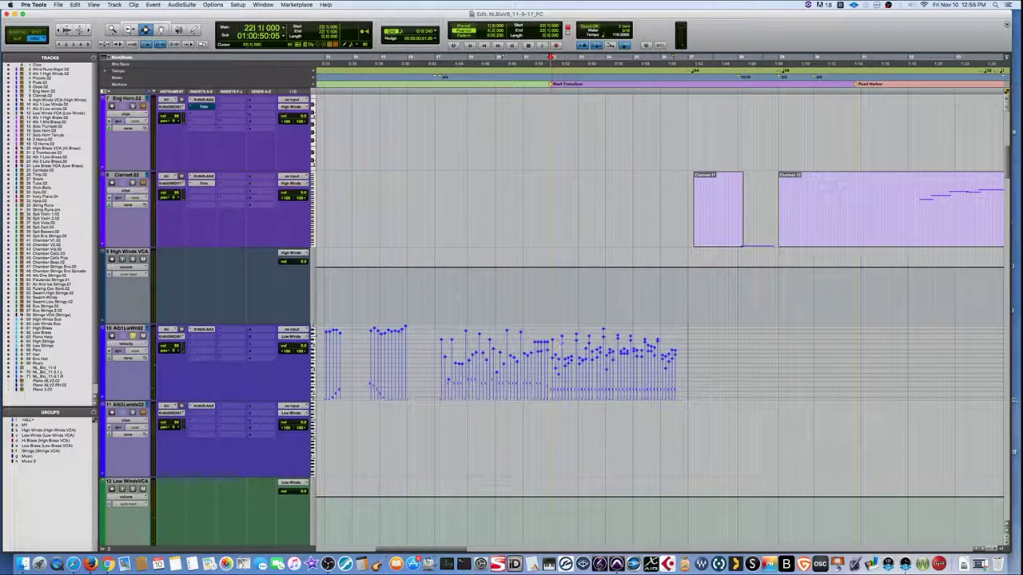
left_click_drag(548, 364, 935, 363)
key("t")
key("t")
scroll(684, 349, "up", 1)
scroll(675, 345, "right", 3)
key("space")
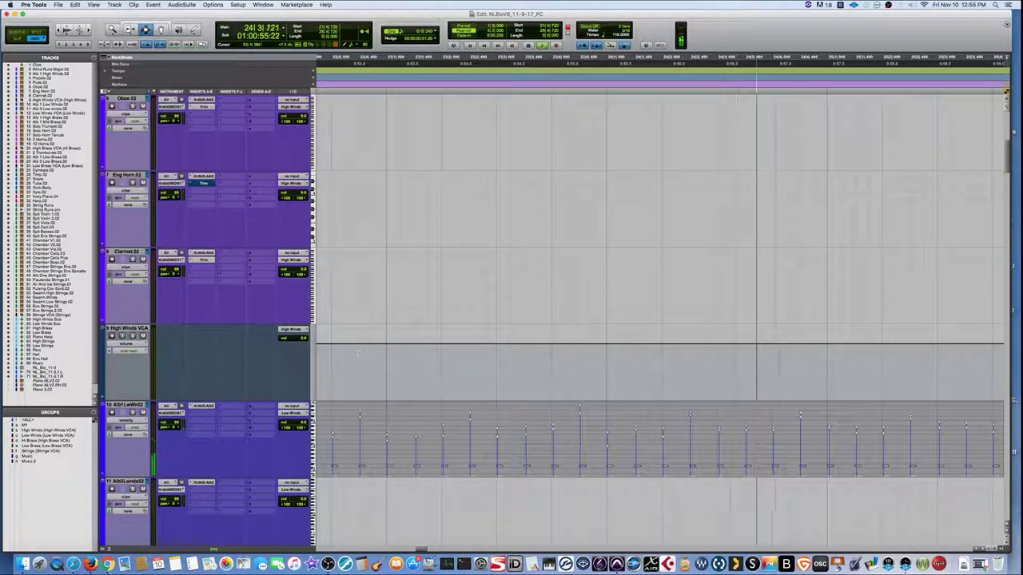
key("r")
key("r")
key("r")
scroll(666, 319, "down", 5)
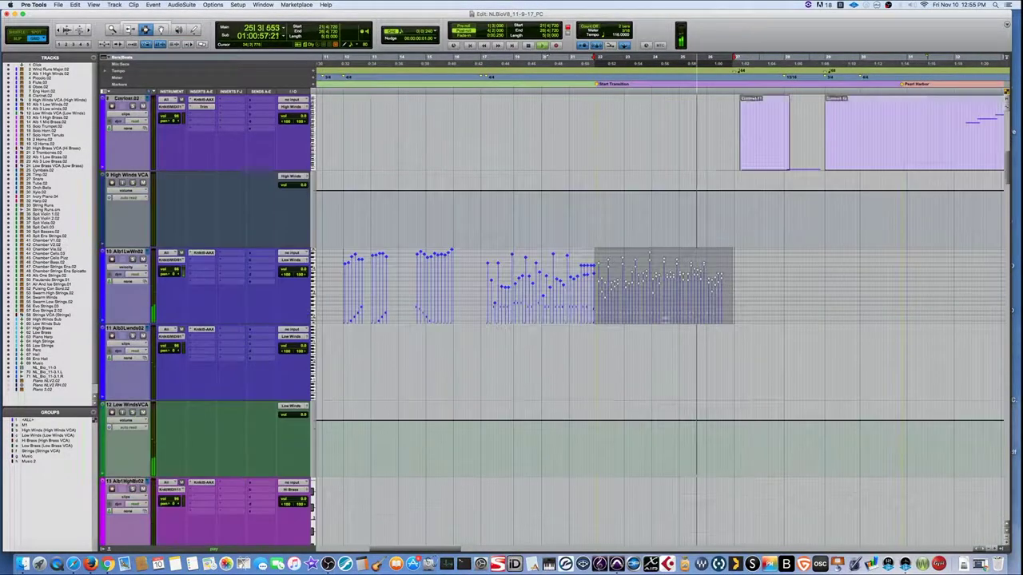
- Locate the Swarm High Strings and Swarm Winds clips and play from 26|3|480 past the Pearl Harbor marker
scroll(665, 319, "down", 4)
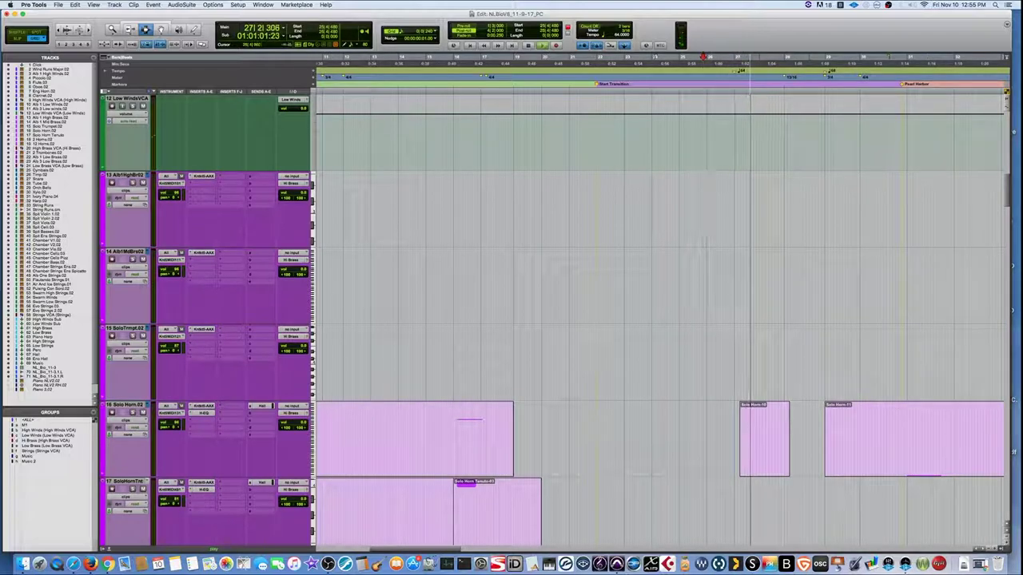
key("space")
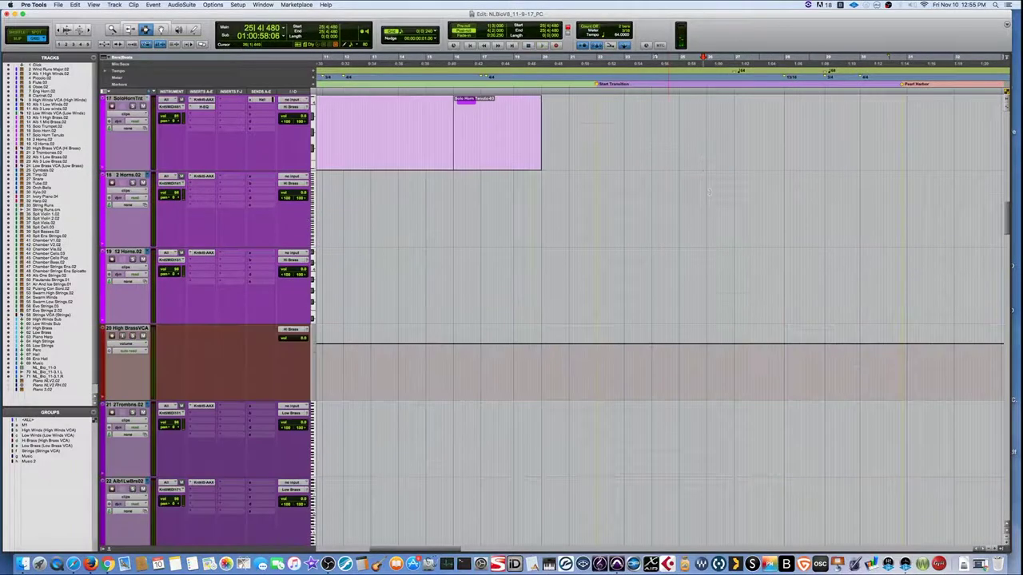
scroll(710, 192, "down", 20)
scroll(708, 193, "down", 18)
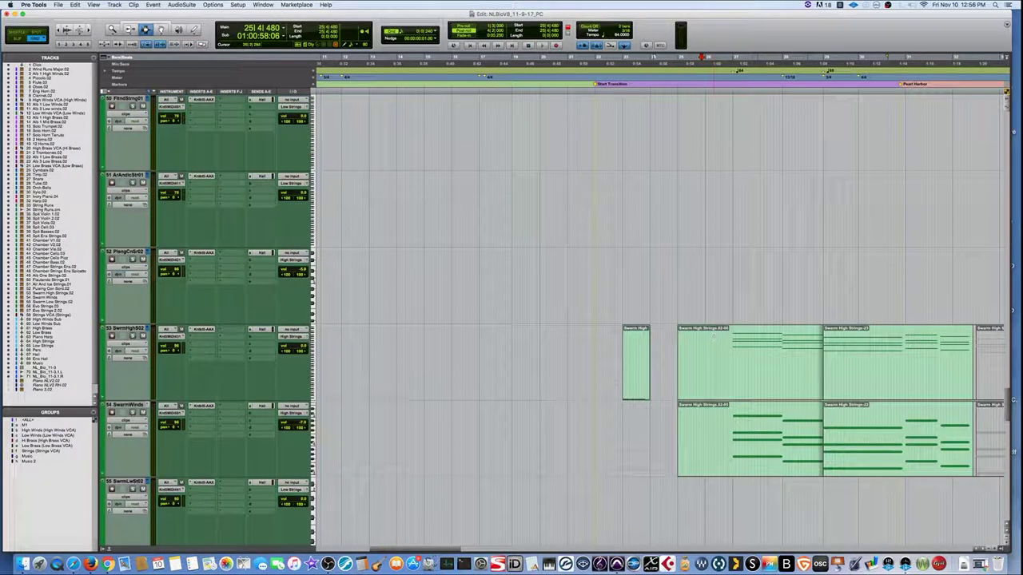
key("space")
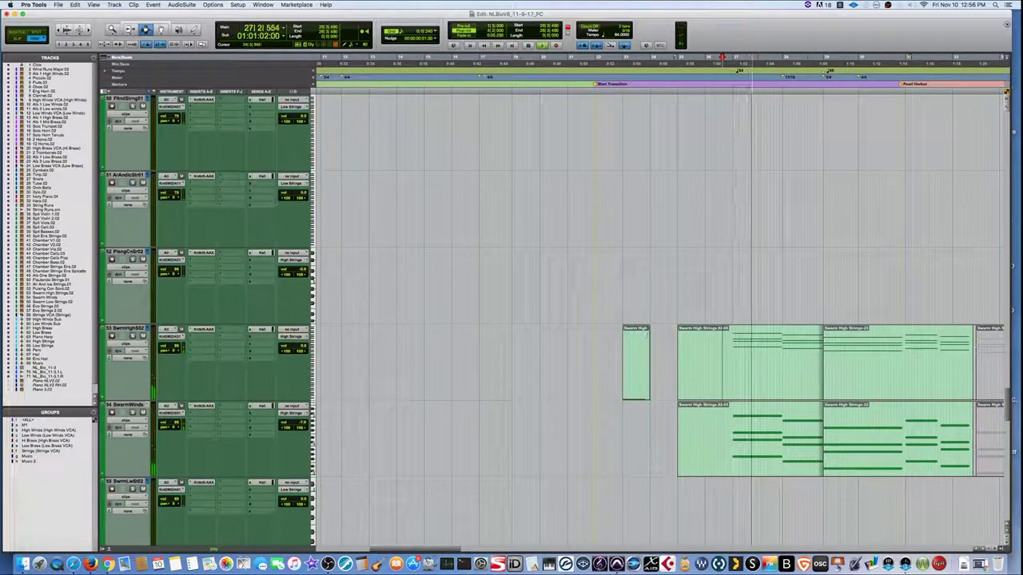
scroll(730, 313, "right", 5)
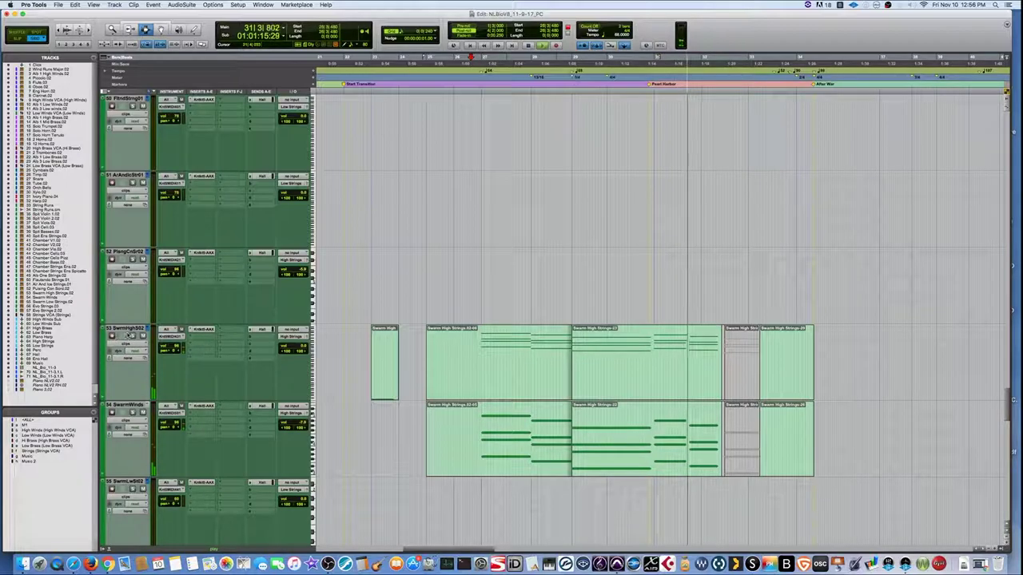
key("space")
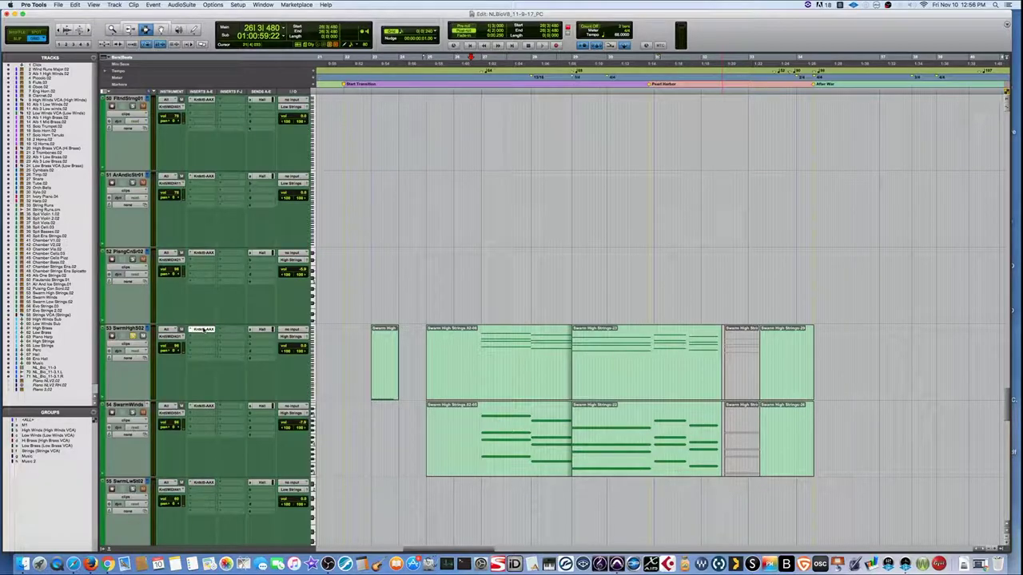
- Open the Kontakt instrument on the Swarm High Strings track, move its window clear of the track controls, and record-enable the track
left_click(204, 329)
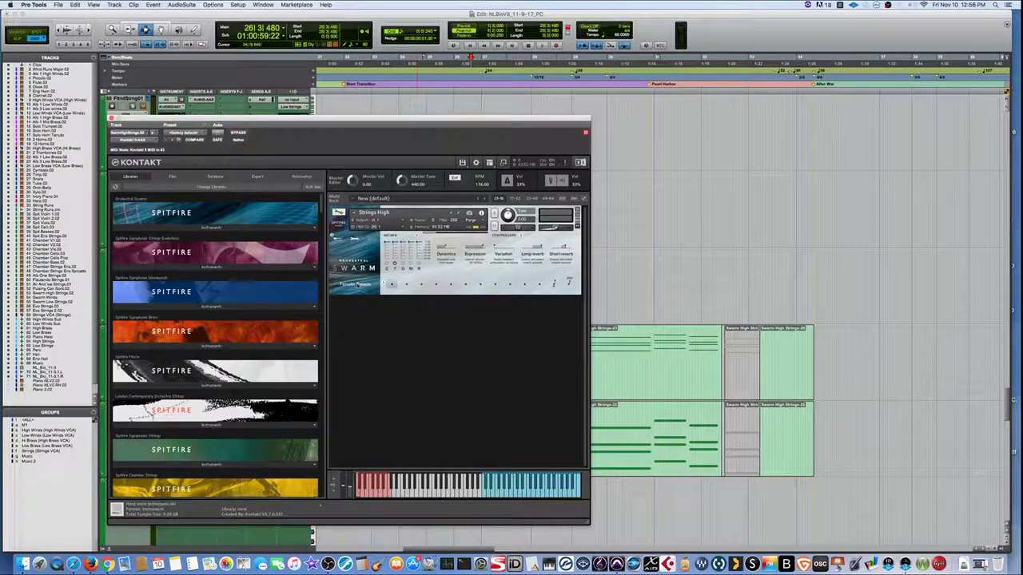
left_click_drag(286, 120, 535, 72)
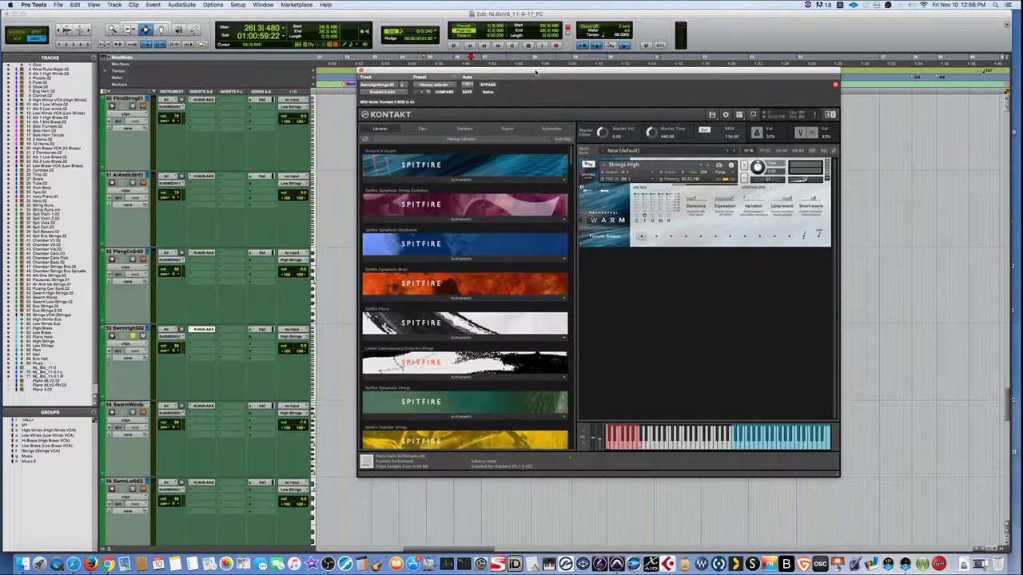
left_click(112, 337)
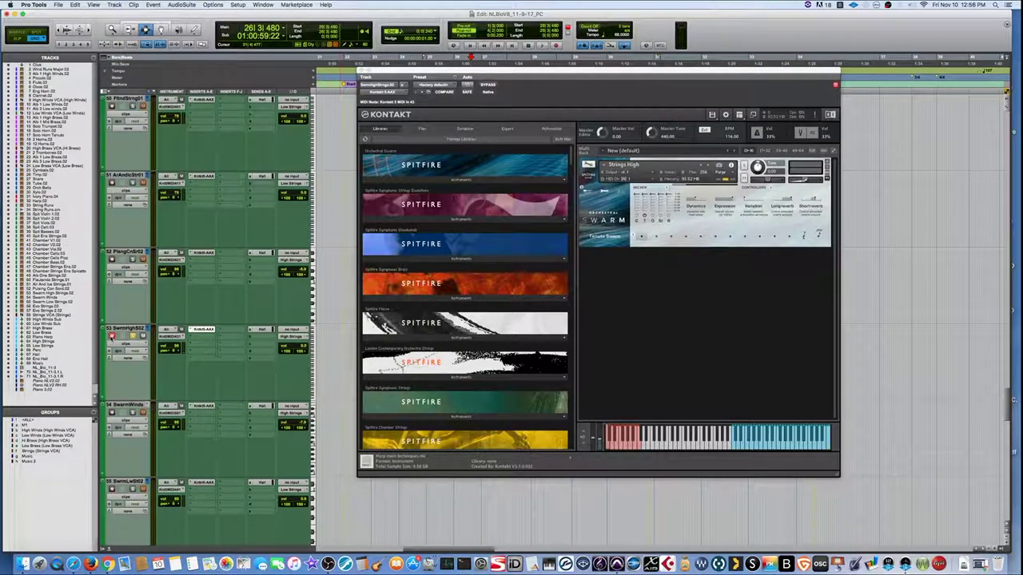
- Audition the tasto, Short Swarm 1 and Short Swarm 2 articulations, return to Tenuto Swarm, and close Kontakt
left_click(655, 238)
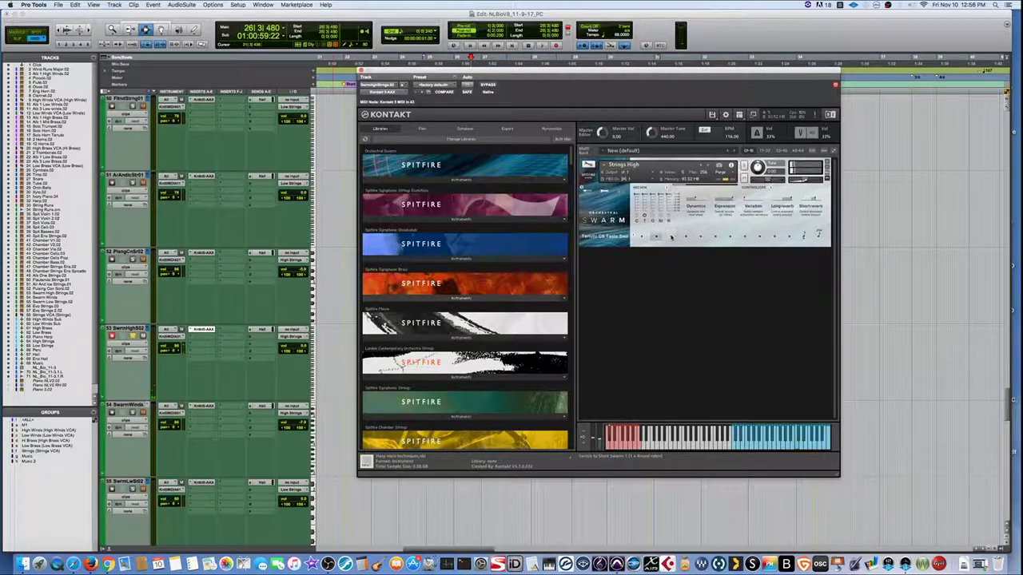
left_click(671, 236)
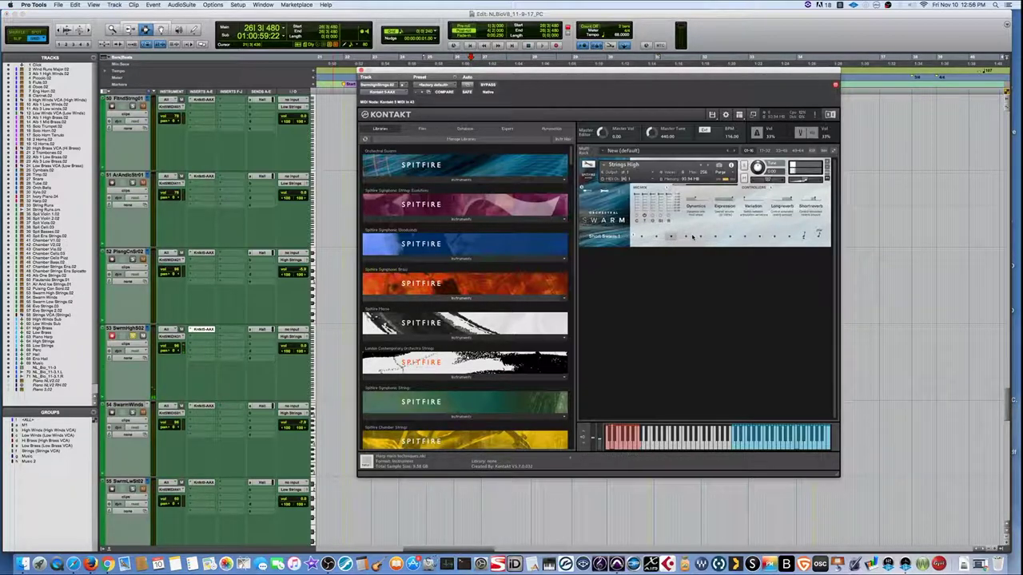
left_click(685, 237)
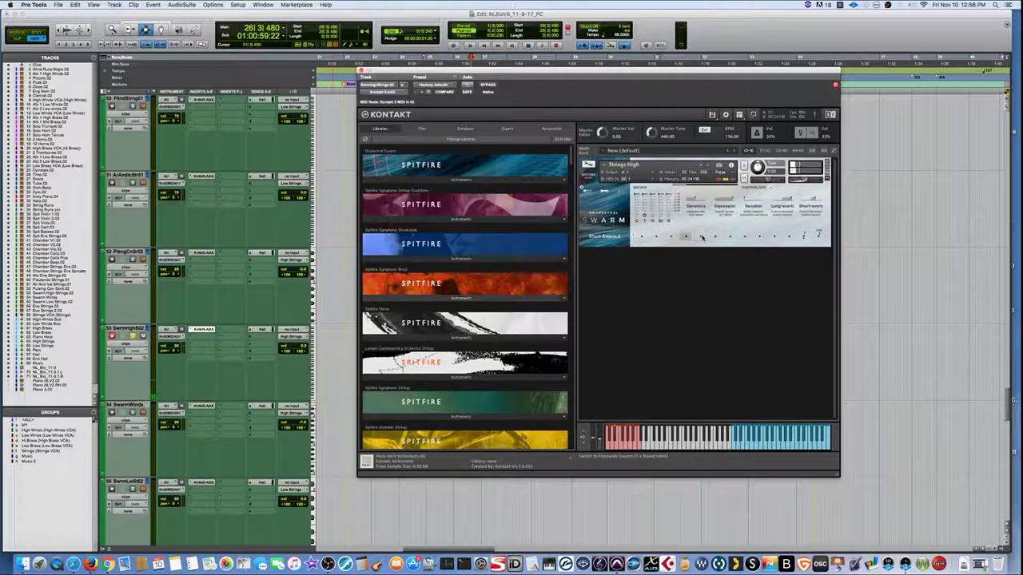
left_click(641, 237)
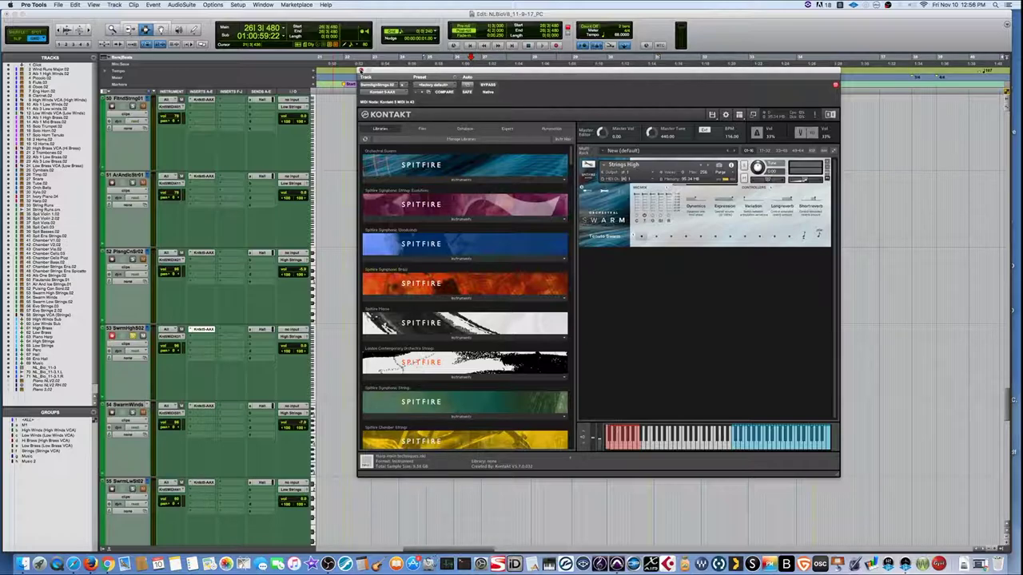
left_click(361, 71)
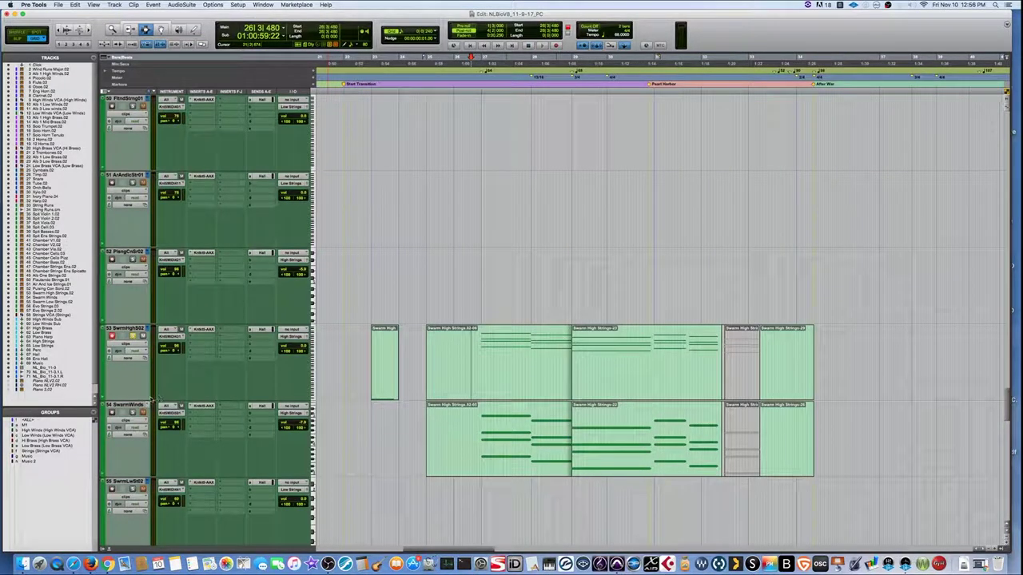
- Play the Swarm High Strings and Swarm Winds tracks soloed together from 26|3|480
key("space")
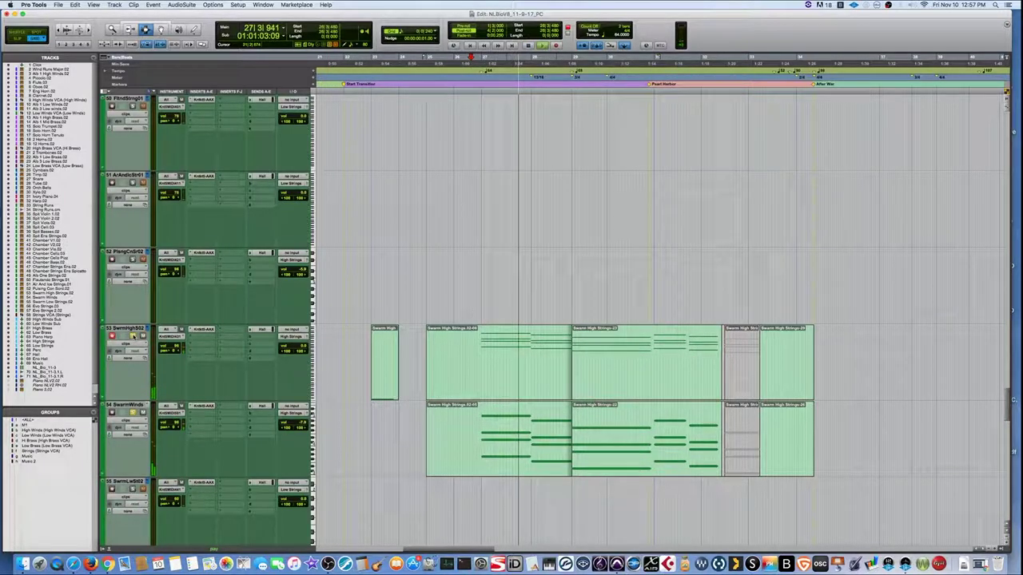
key("space")
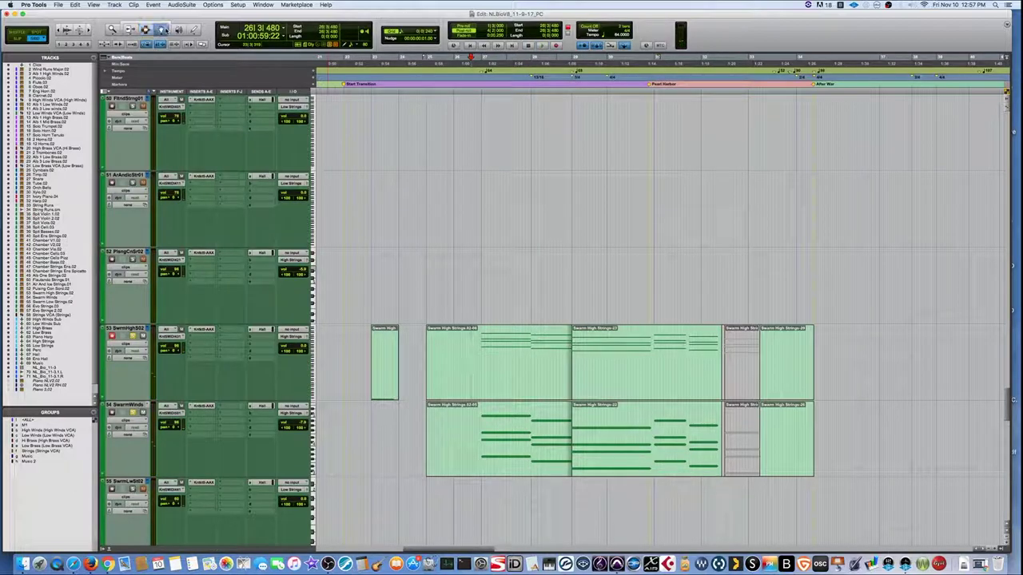
- Open the Swarm Winds clip in the docked MIDI editor, show it as notation, and place the cursor at 27|1|000
double_click(541, 473)
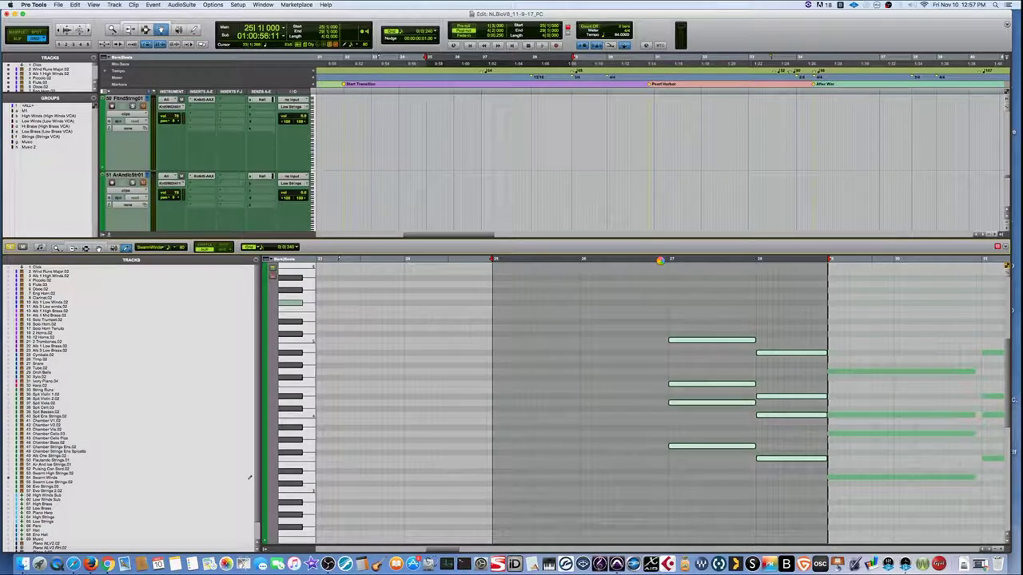
left_click(222, 247)
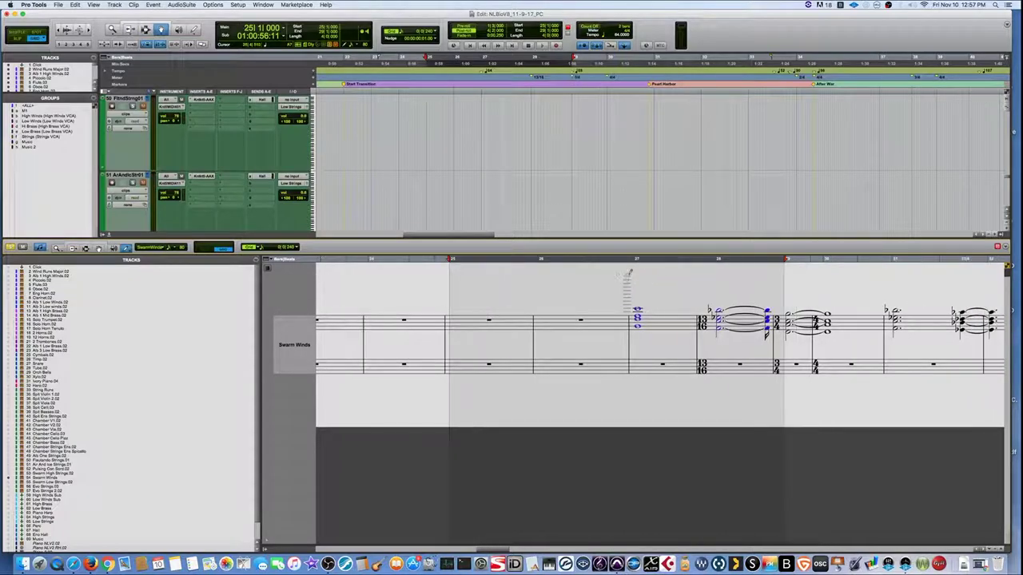
left_click(85, 248)
left_click(635, 259)
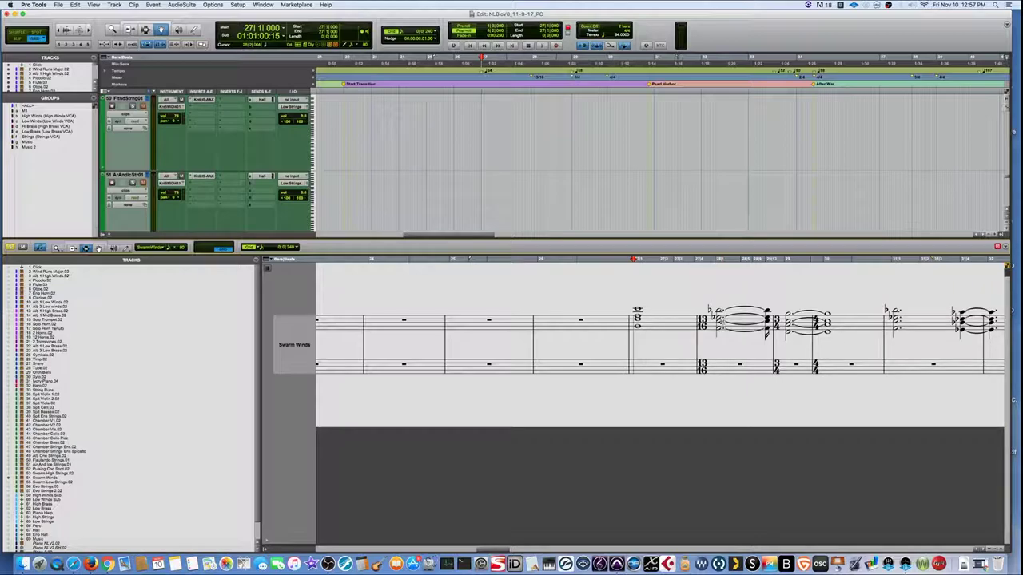
- Review the Swarm Winds chords through the Pearl Harbor passage in notation and play them from 26|4|720
scroll(708, 302, "right", 5)
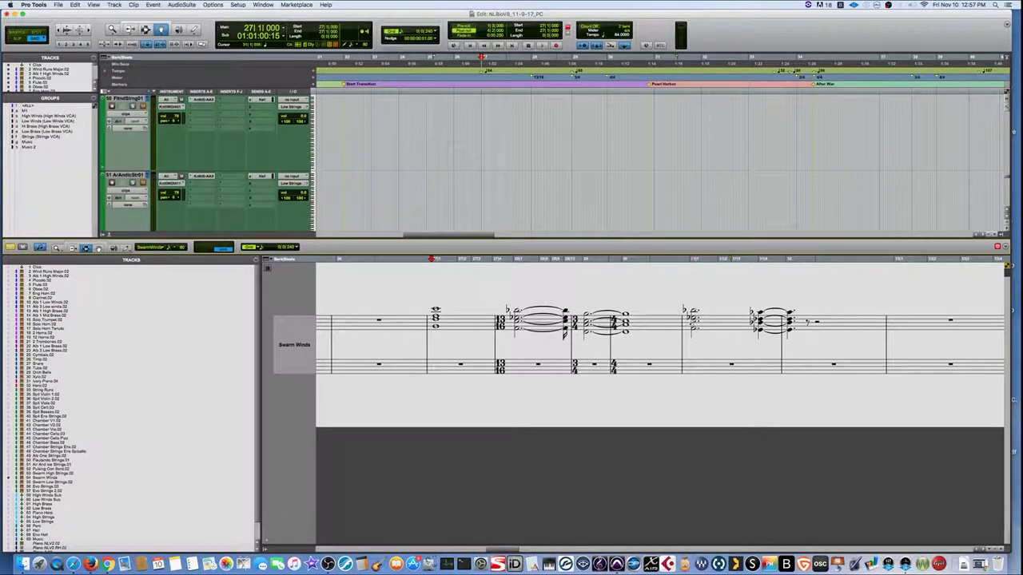
scroll(692, 323, "right", 1)
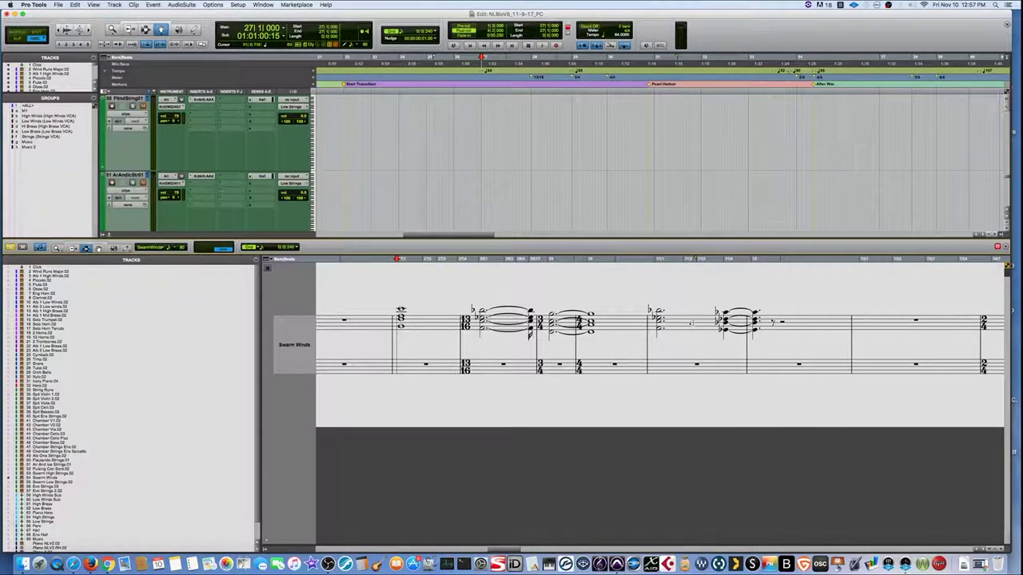
scroll(691, 322, "right", 1)
scroll(626, 313, "right", 1)
scroll(626, 312, "left", 3)
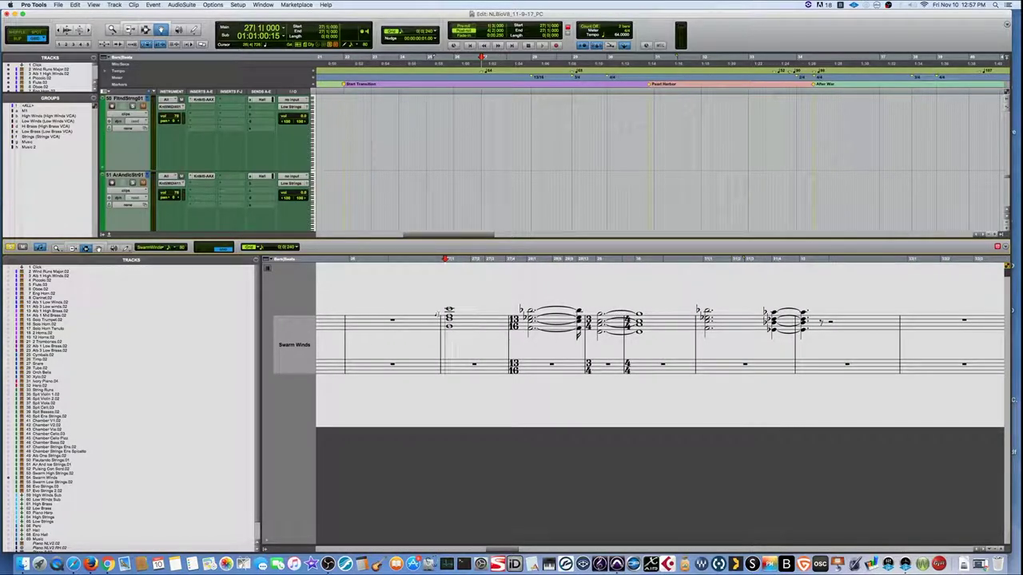
key("space")
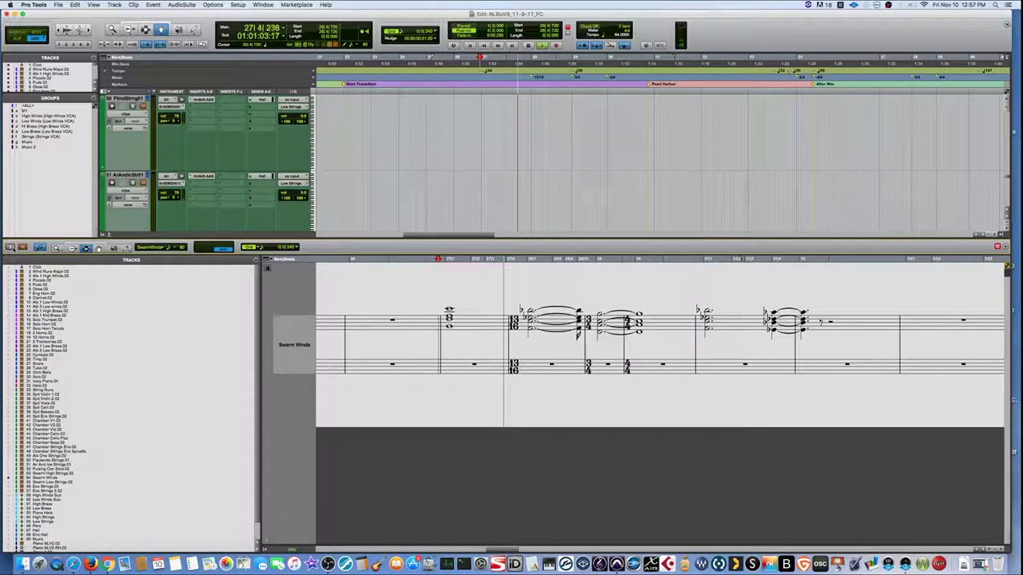
key("space")
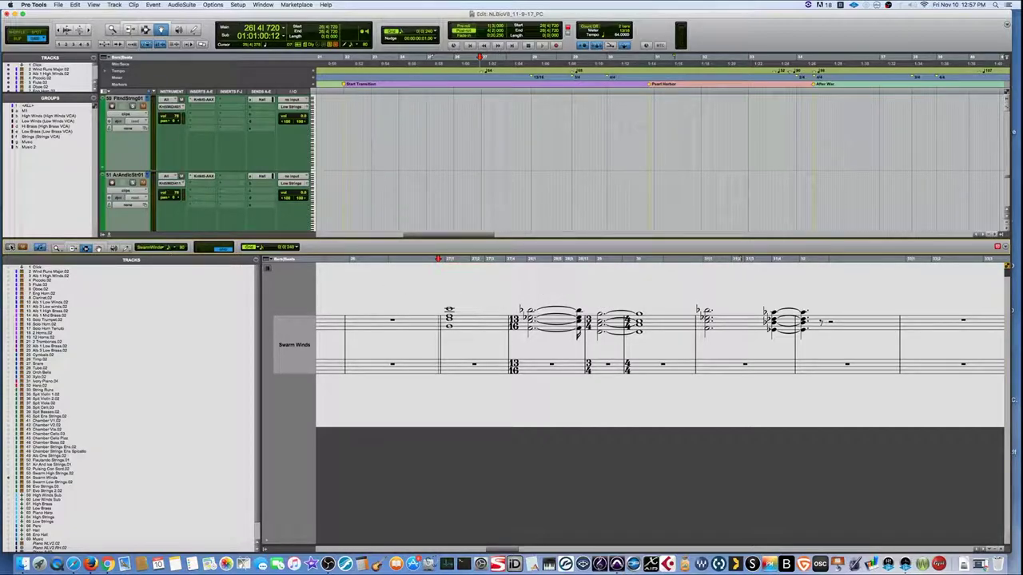
- Replay from 26|4|720 while enlarging the arrangement area above the MIDI editor and shrinking all tracks to minimal height
key("space")
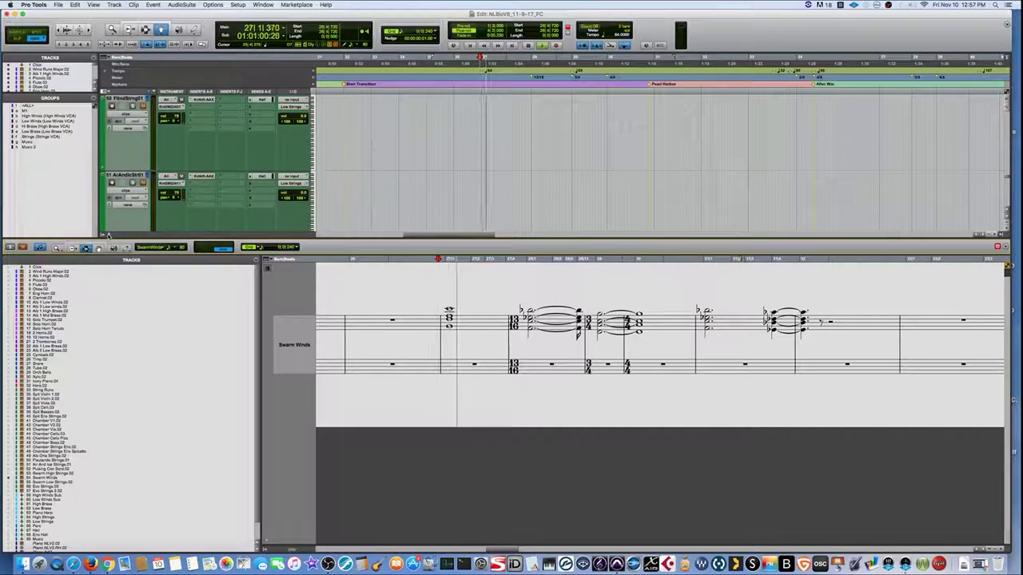
left_click_drag(115, 237, 142, 330)
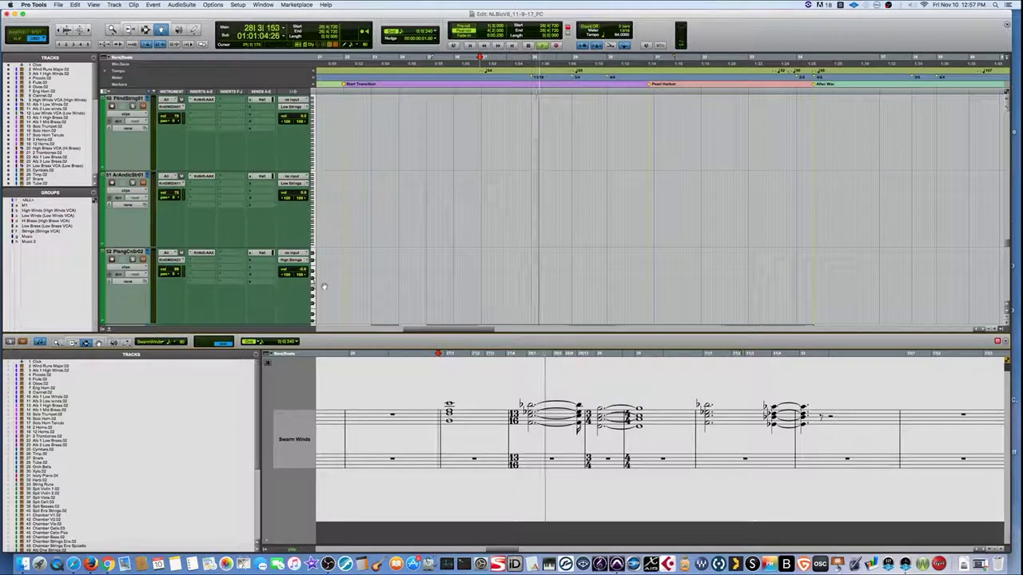
left_click(116, 175)
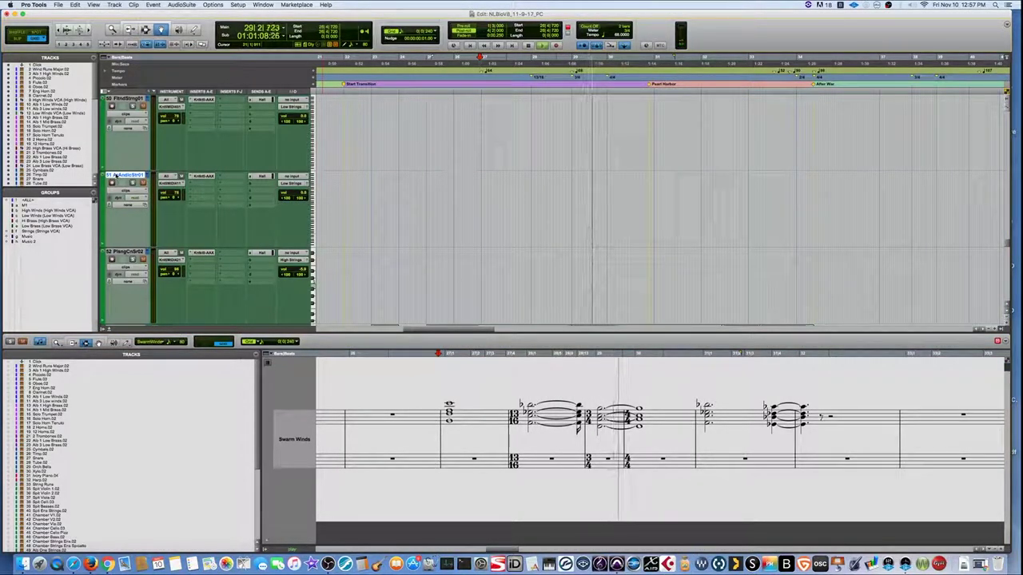
key("ctrl+alt+Down")
key("ctrl+alt+Down")
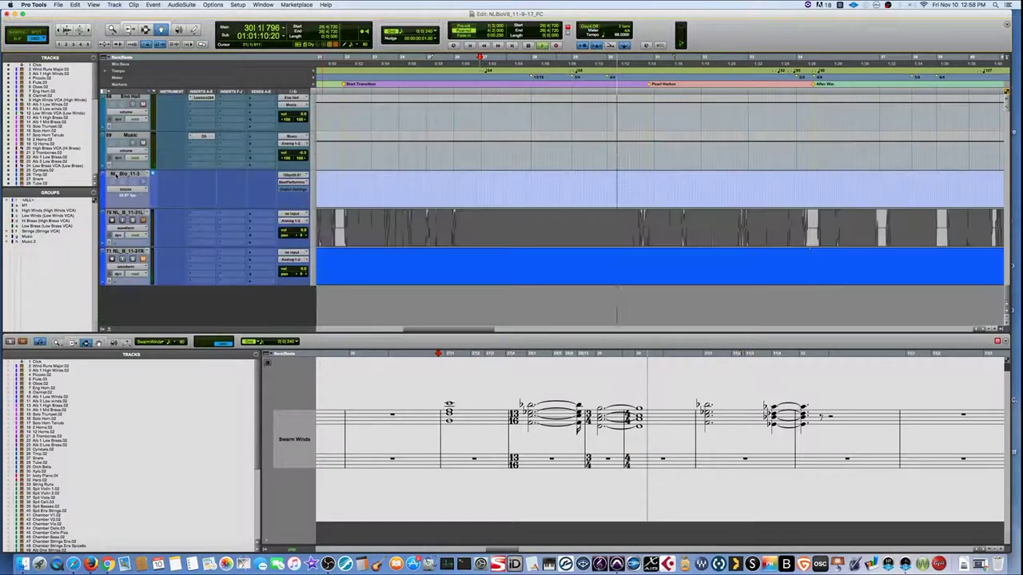
key("ctrl+alt+Down")
key("ctrl+alt+Down")
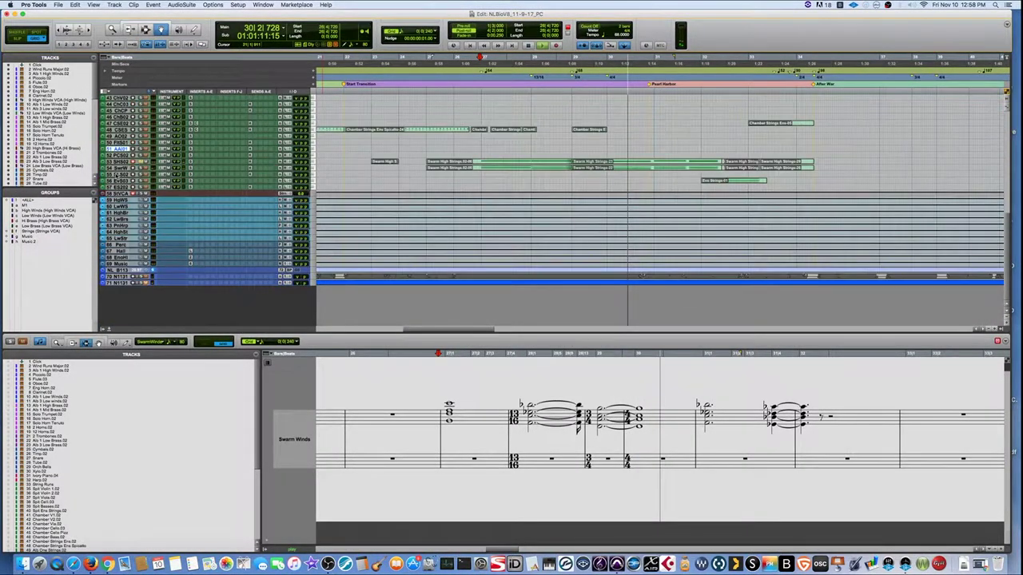
scroll(320, 197, "up", 2)
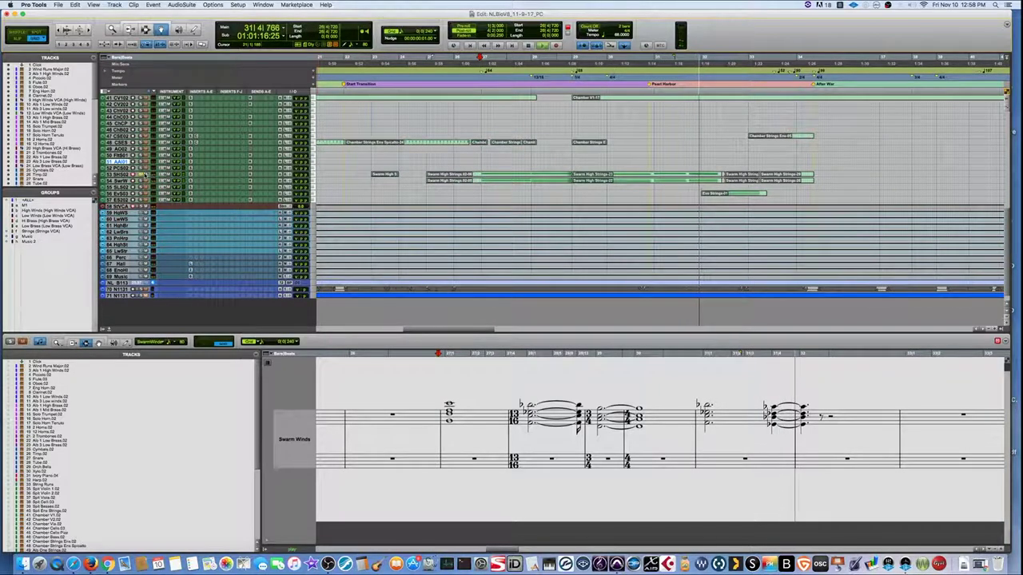
key("space")
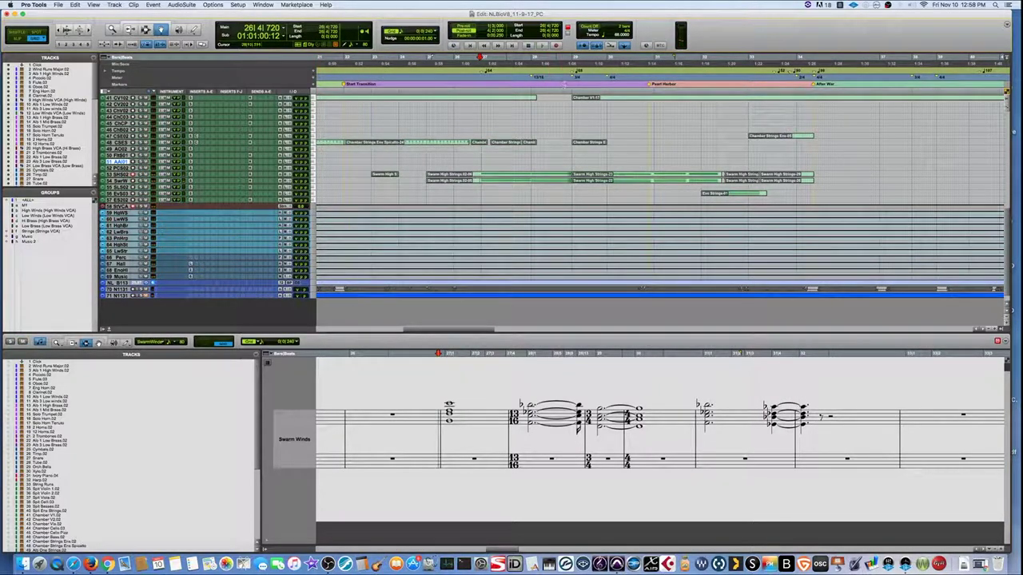
- Set the cursor to 28|12|000 and show the Flute, Oboe, Eng Horn, Clarinet, Pulsing Con Sord and Swarm High Strings staves together in the notation editor
scroll(575, 112, "up", 15)
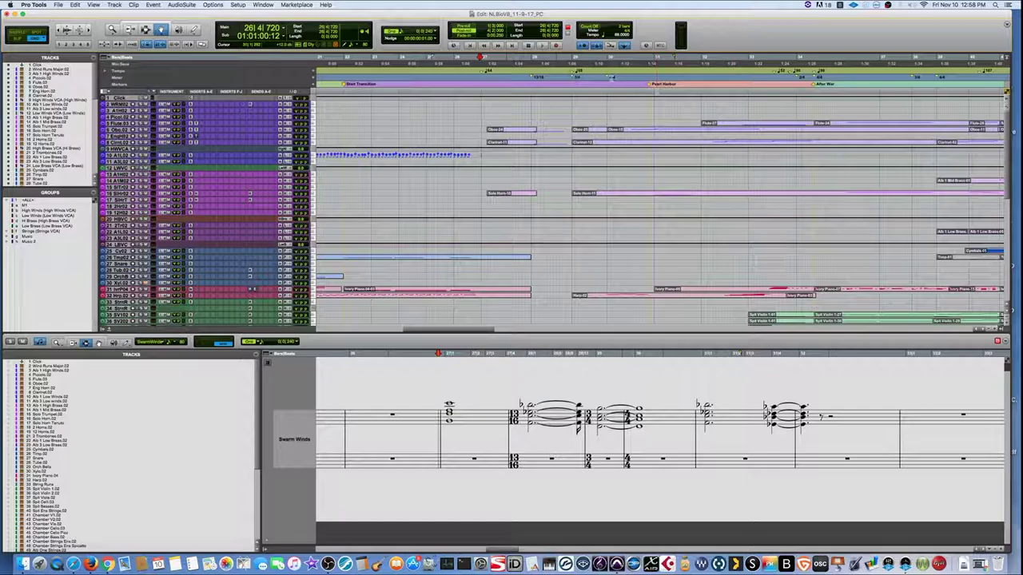
left_click(567, 78)
left_click(51, 366)
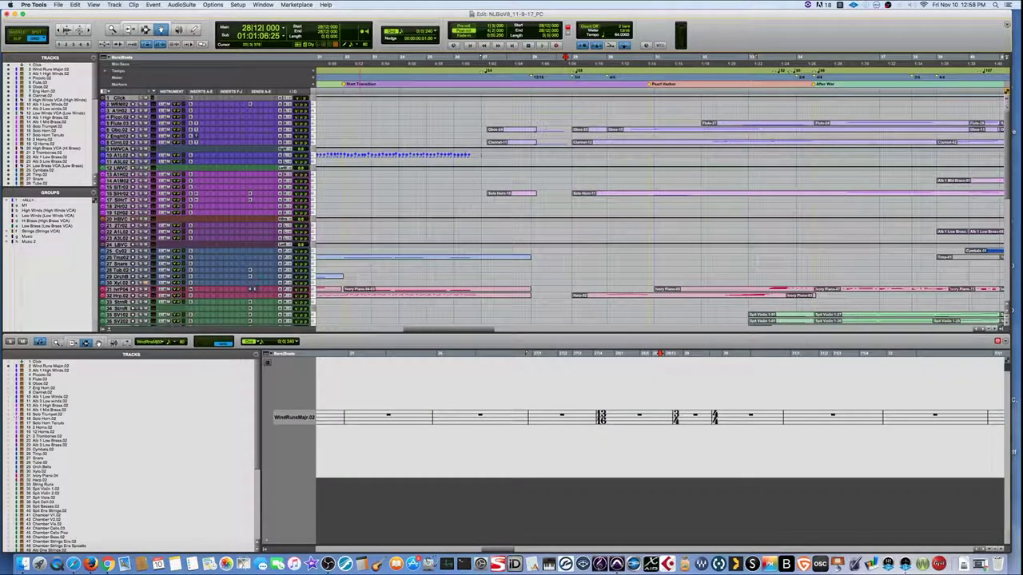
left_click(10, 380)
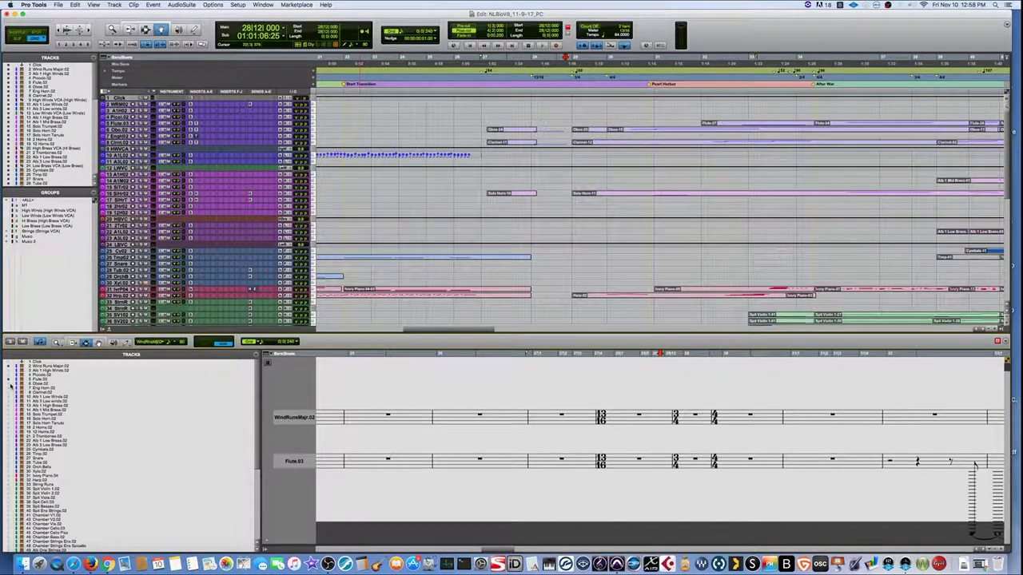
left_click(10, 384)
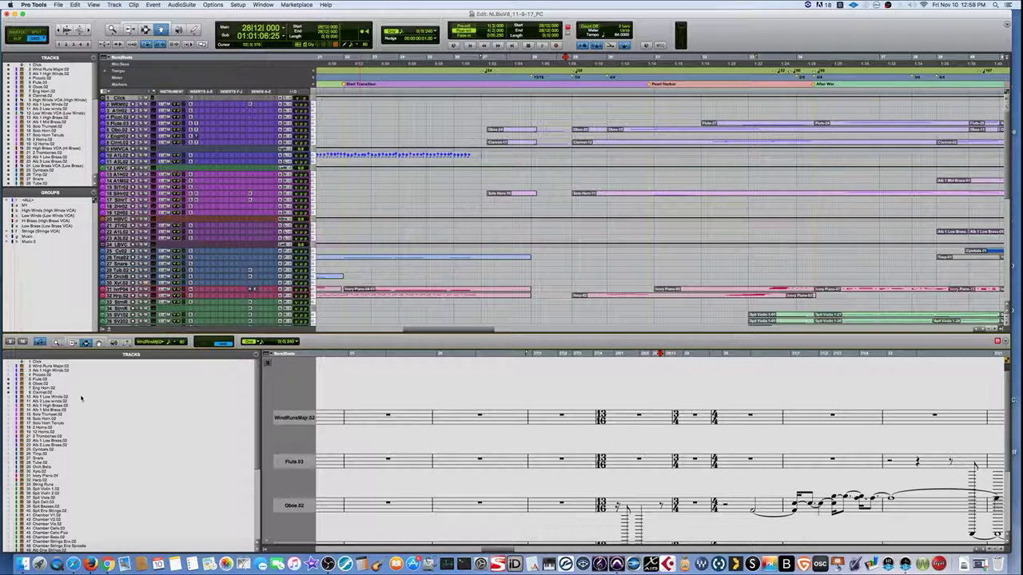
scroll(81, 397, "down", 10)
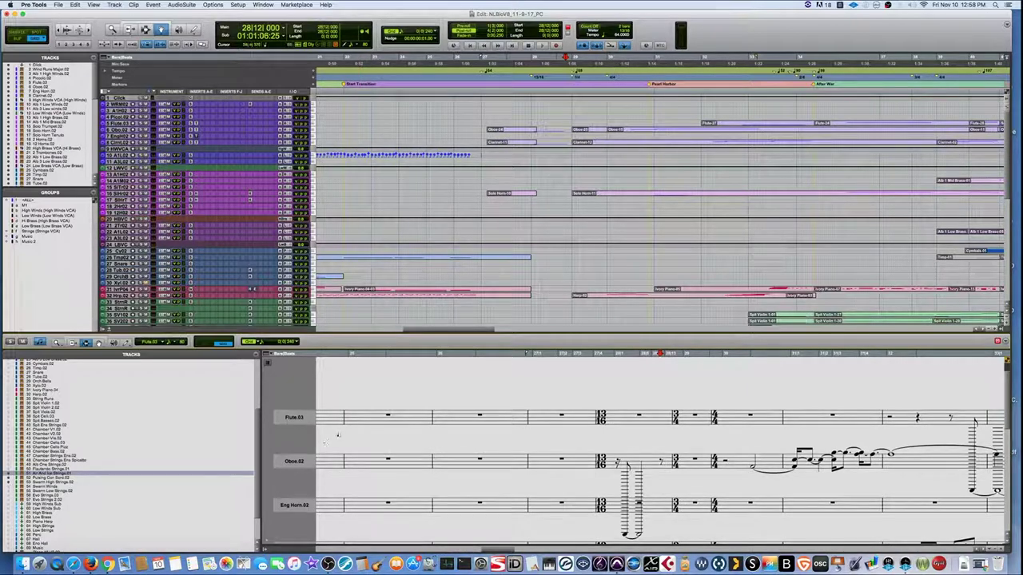
- Play the score from 28|12|000 while comparing the woodwind staves with the Swarm High Strings staff
key("space")
scroll(425, 370, "down", 10)
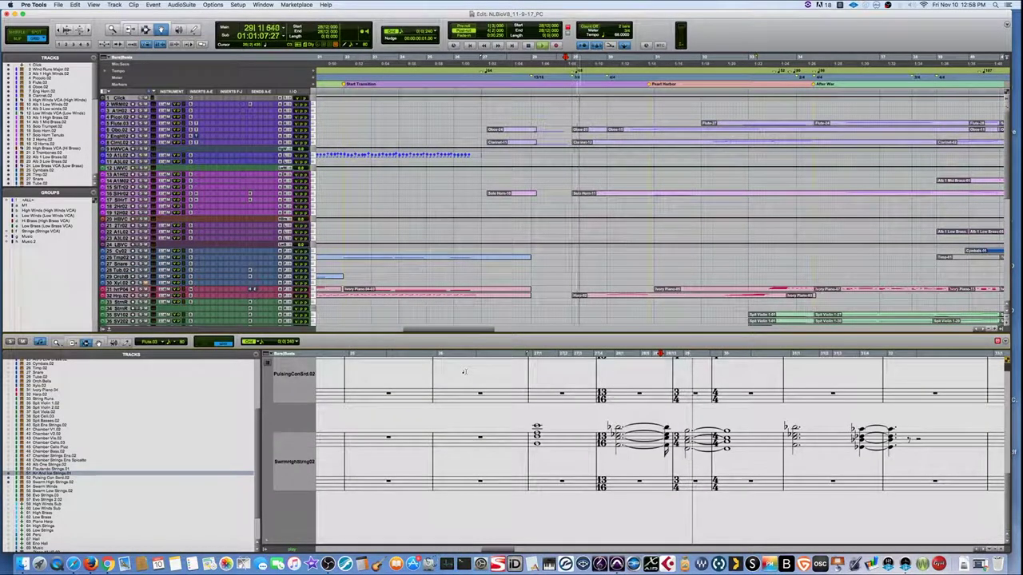
scroll(463, 375, "up", 10)
key("space")
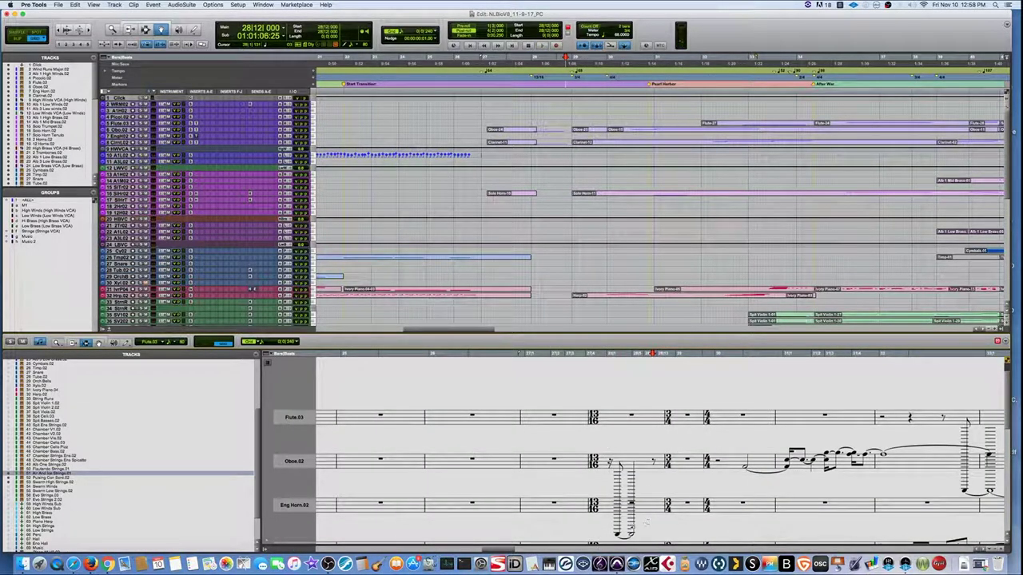
- Check the low Oboe note in bar 28, play the Oboe line from 30|1|000, and compare it with the Swarm High Strings chords
left_click(617, 534)
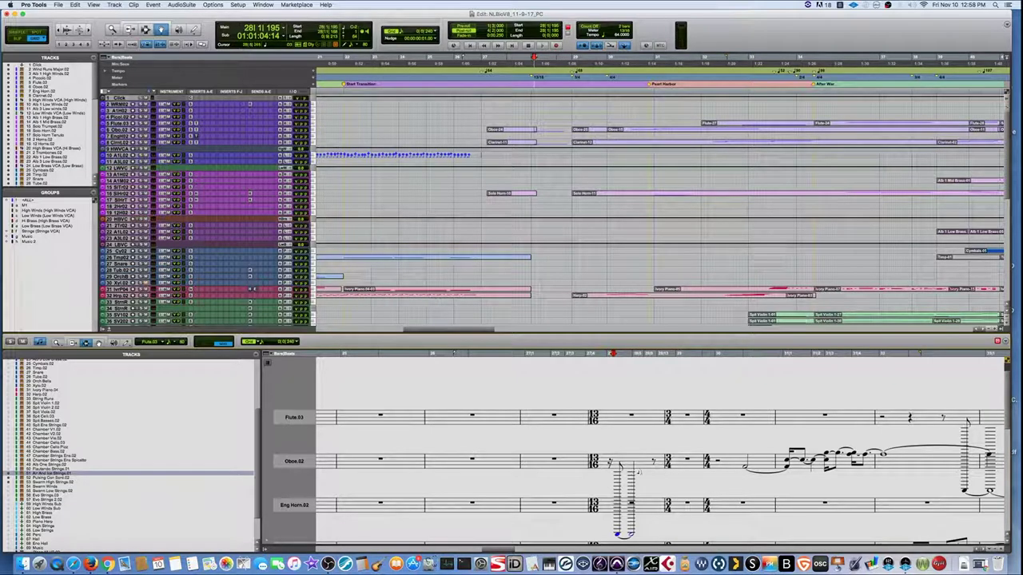
left_click(647, 469)
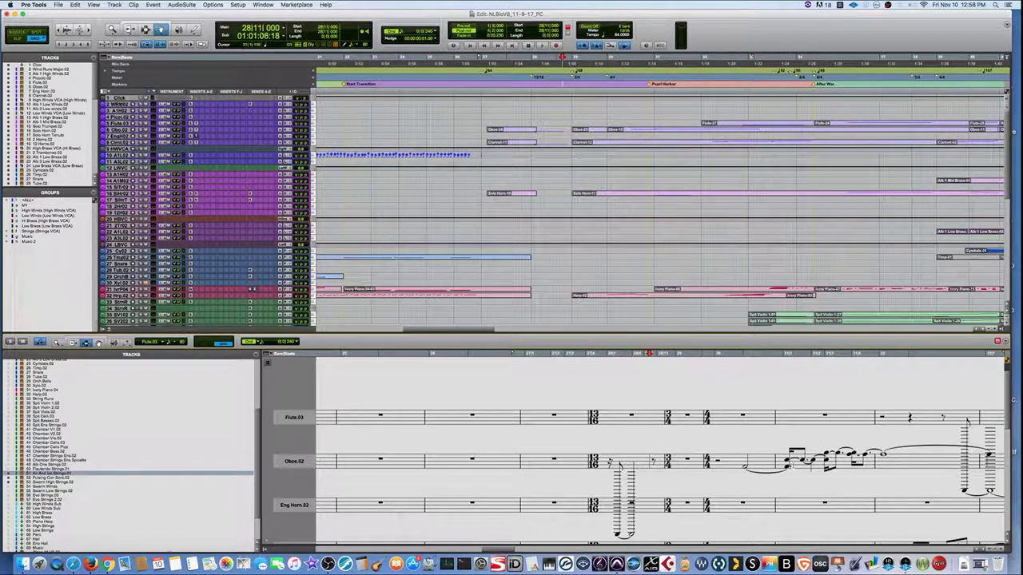
key("space")
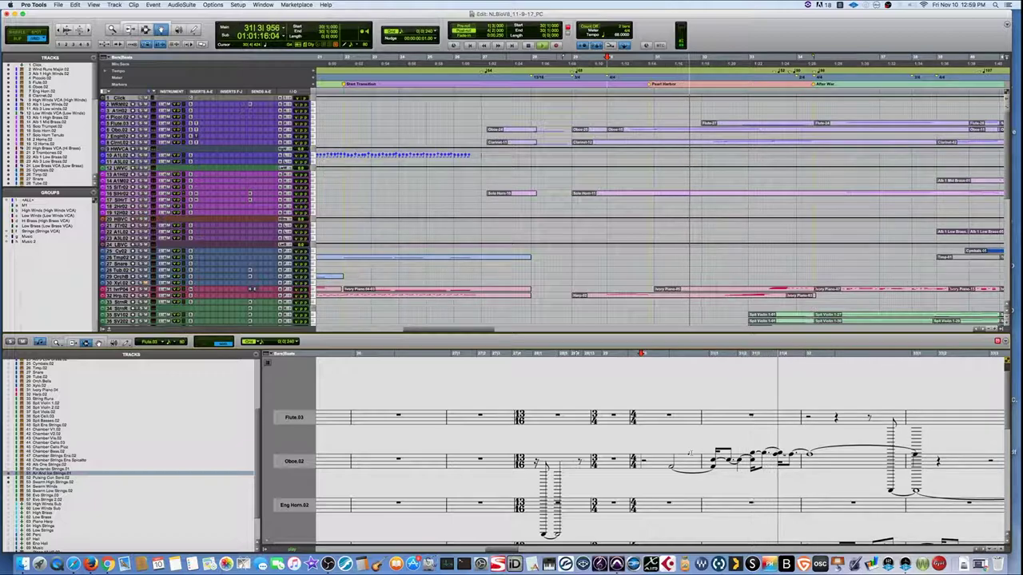
key("space")
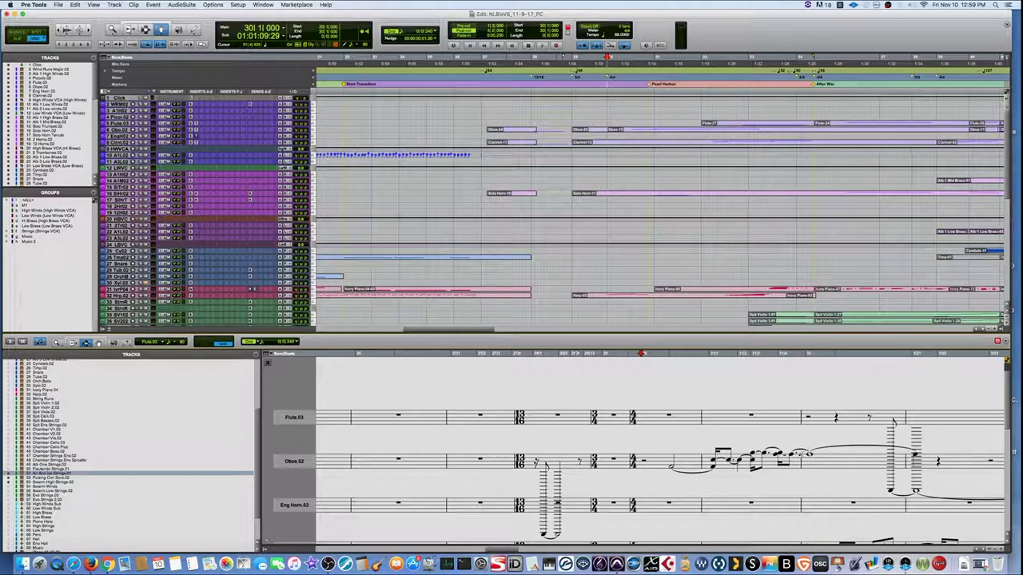
scroll(669, 458, "down", 5)
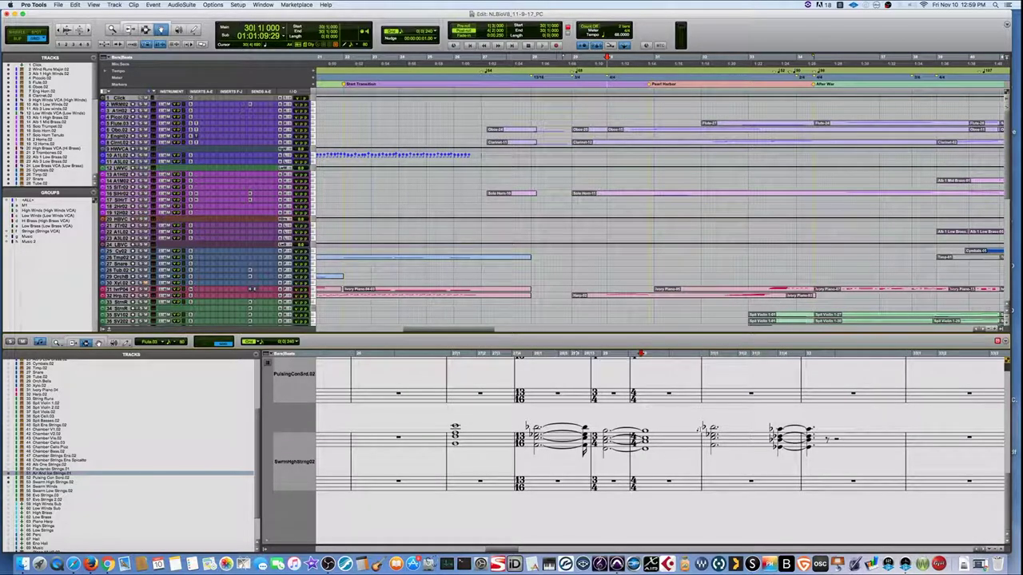
scroll(692, 438, "up", 5)
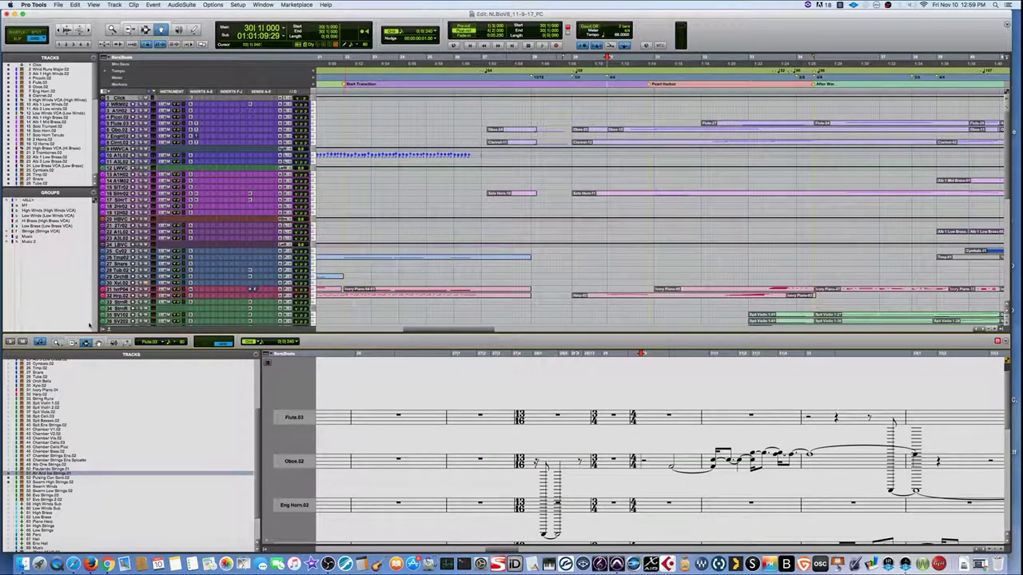
- Close the docked MIDI editor and play the arrangement from 29|3|000 through Pearl Harbor up to the After War marker
left_click(109, 330)
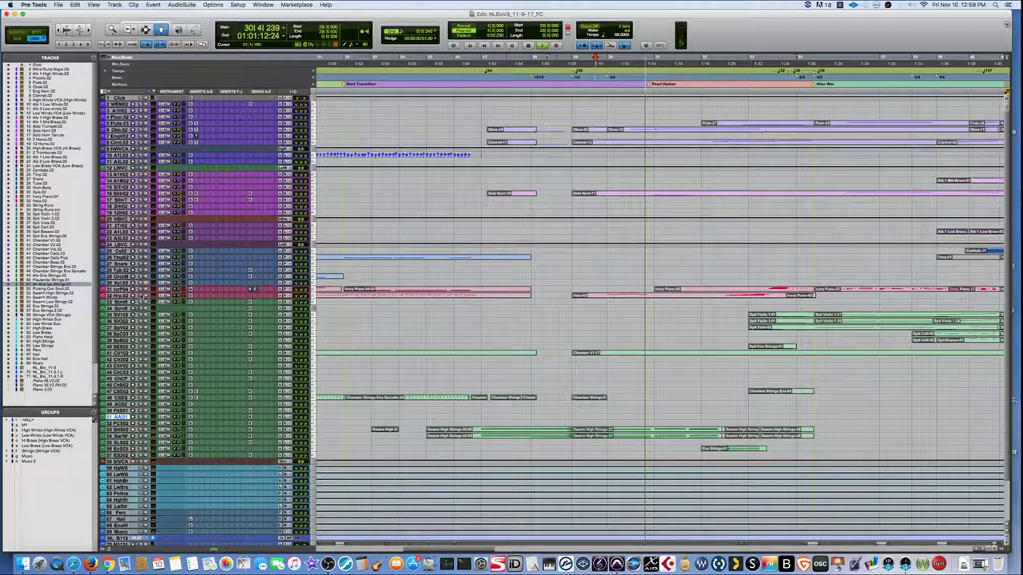
scroll(633, 306, "right", 4)
scroll(631, 306, "right", 2)
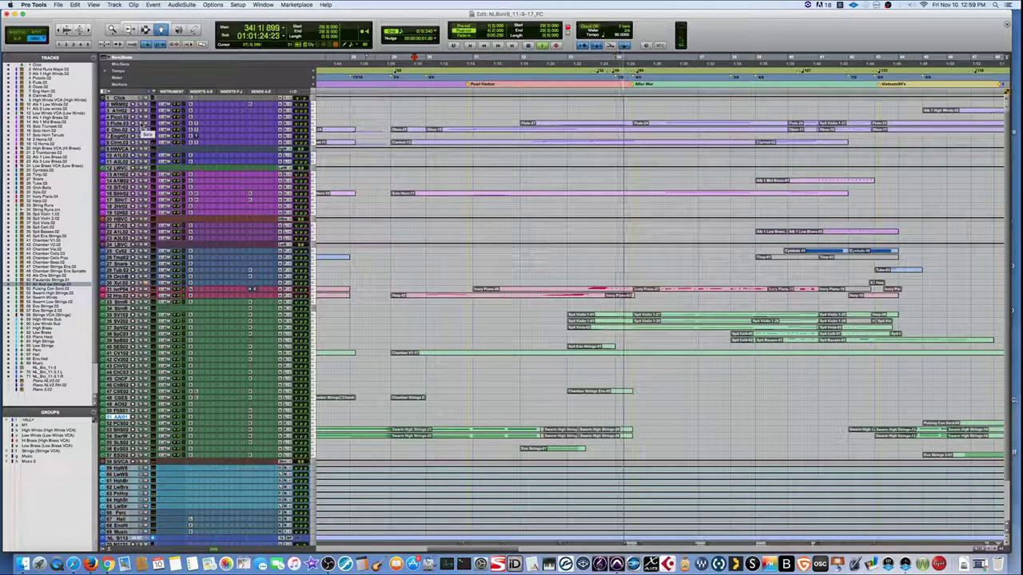
key("space")
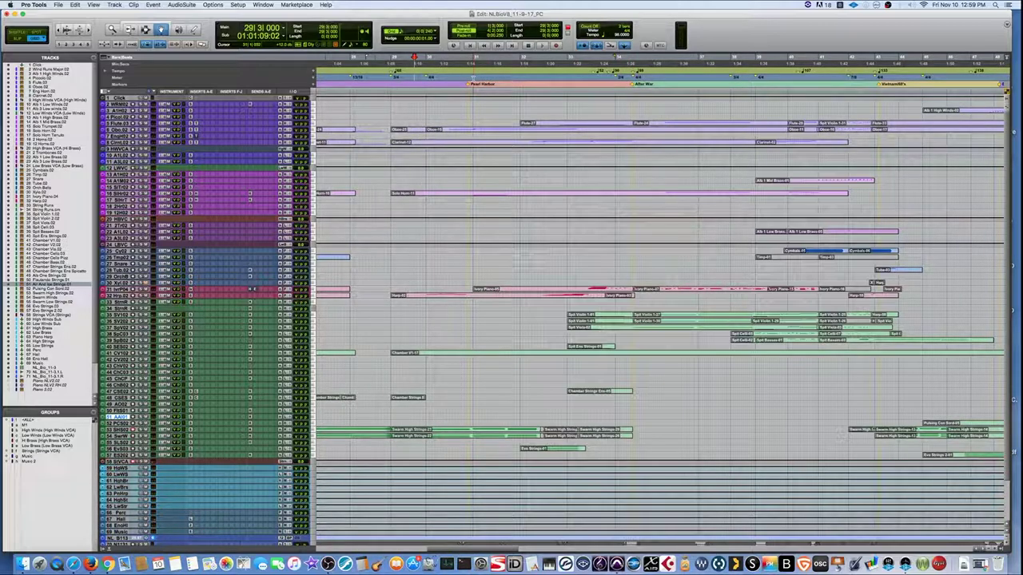
- Mark the timeline range before Pearl Harbor and the Pearl Harbor section from 31|1|240, and place the cursor at 34|2|240
key("r")
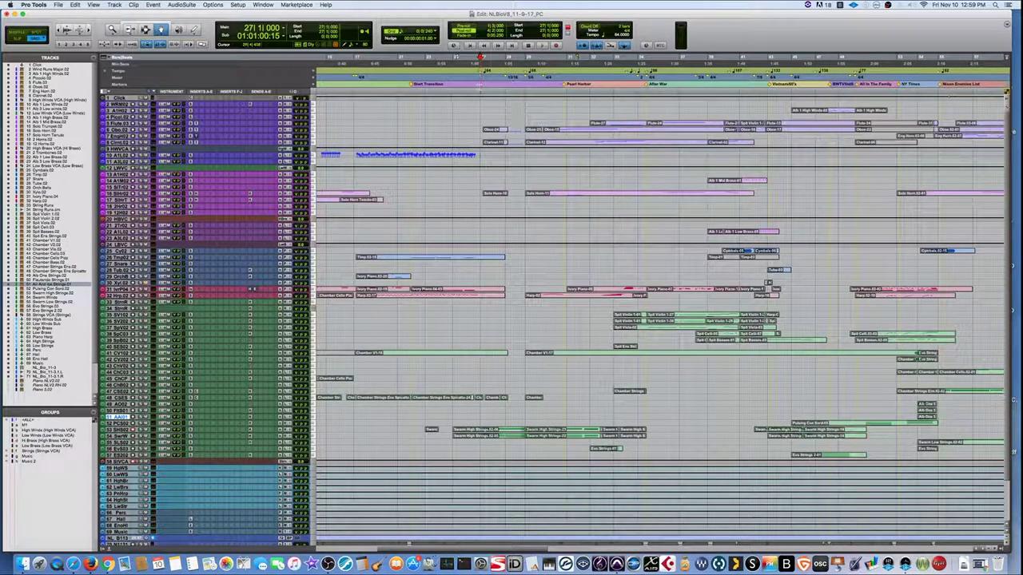
left_click_drag(480, 80, 547, 84)
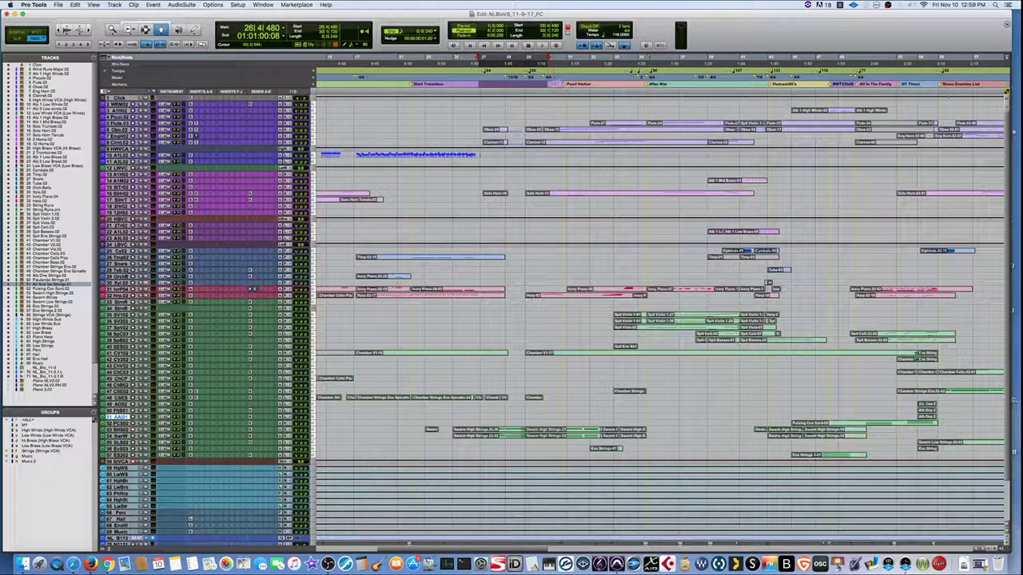
left_click(558, 83)
left_click_drag(568, 83, 639, 83)
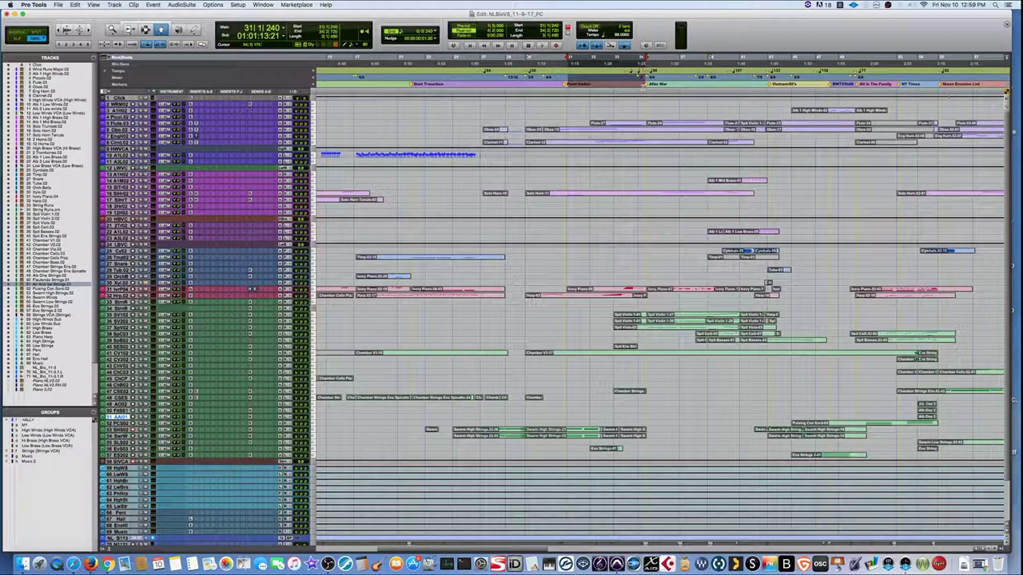
left_click(643, 84)
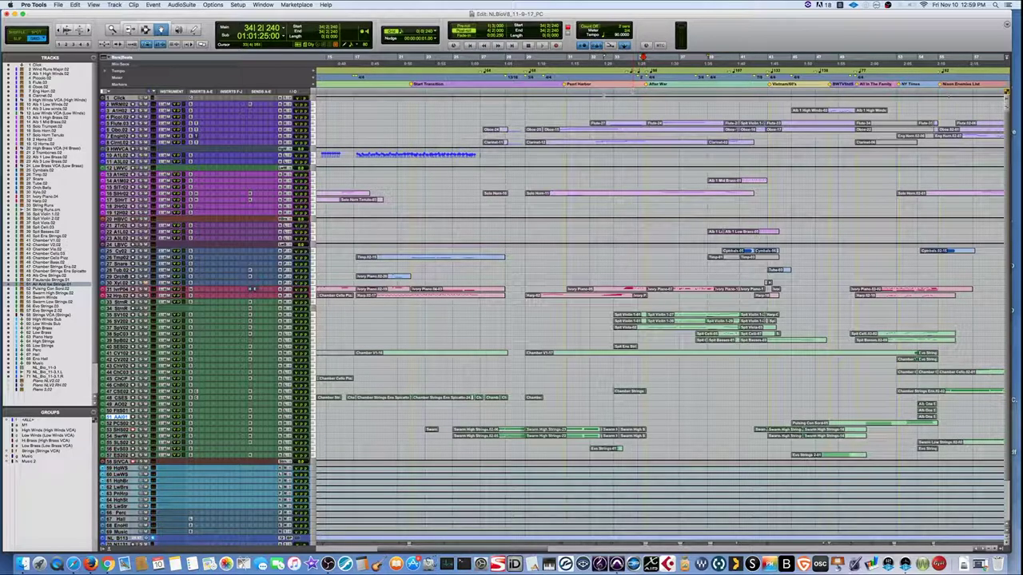
- Play the arrangement from 34|2|240 into the After War section and follow its string and piano parts
scroll(558, 94, "right", 5)
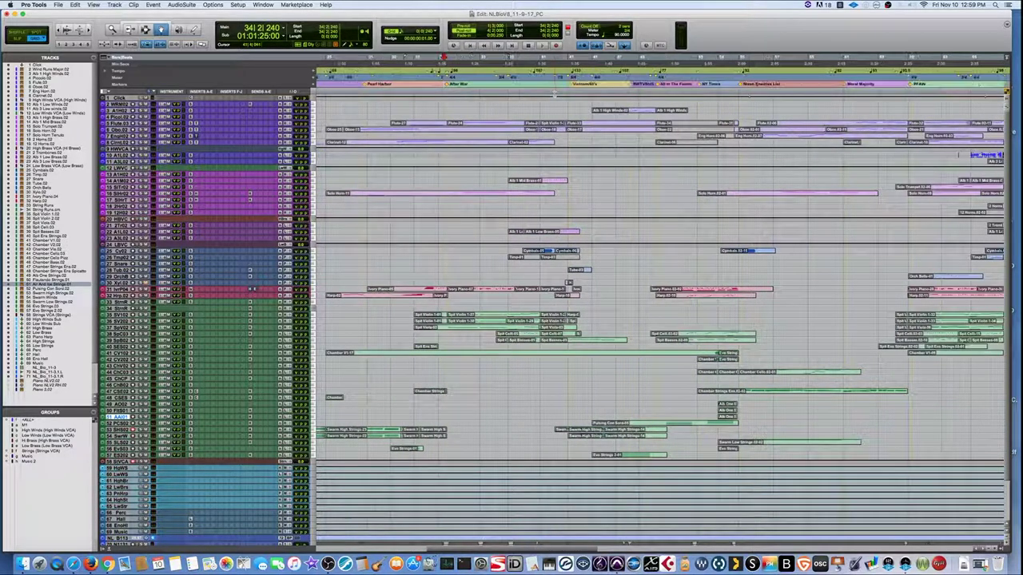
key("t")
key("t")
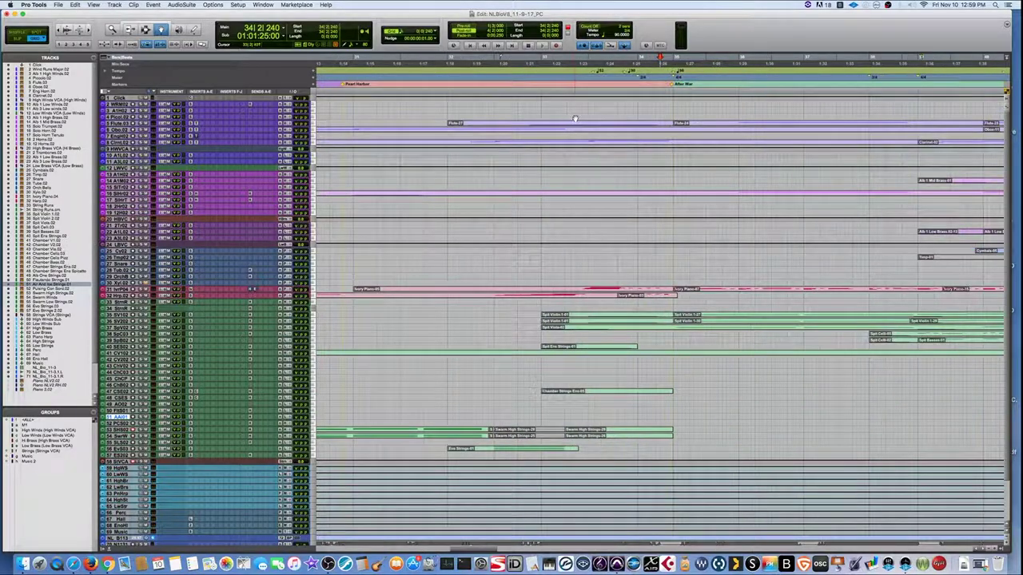
key("space")
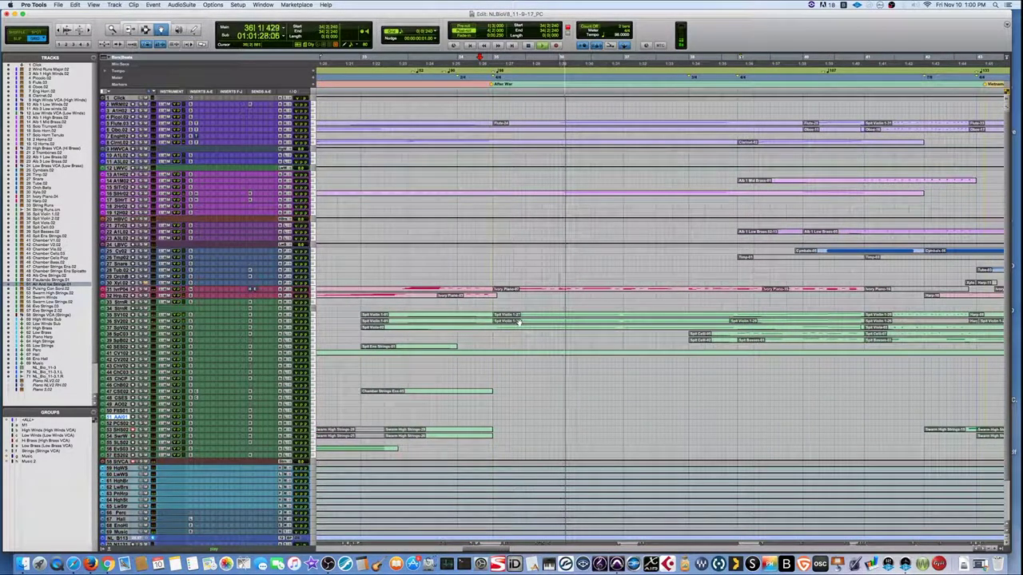
key("space")
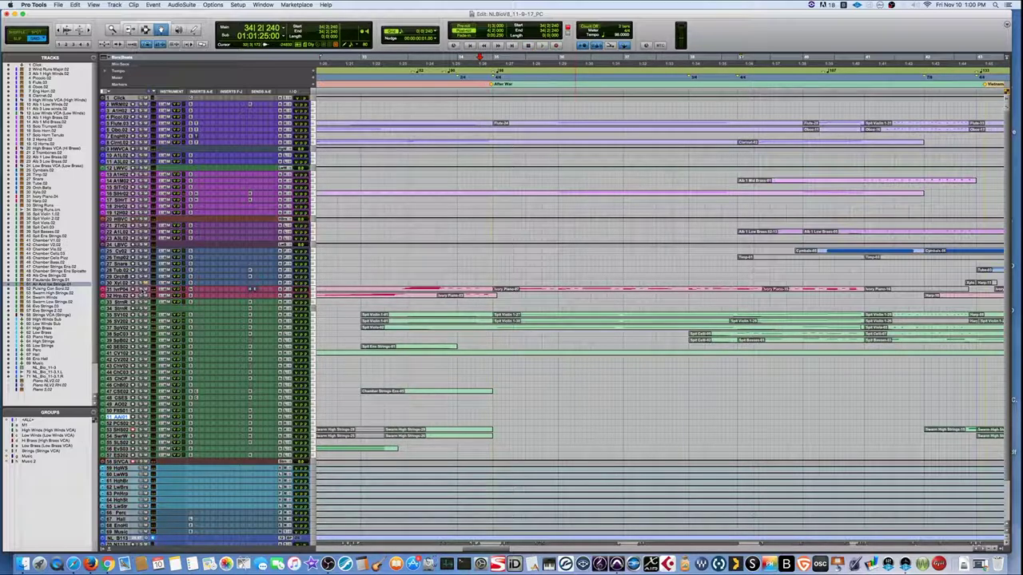
- Show the Ivory Piano staff in the docked notation and play its After War part from 34|2|240
key("space")
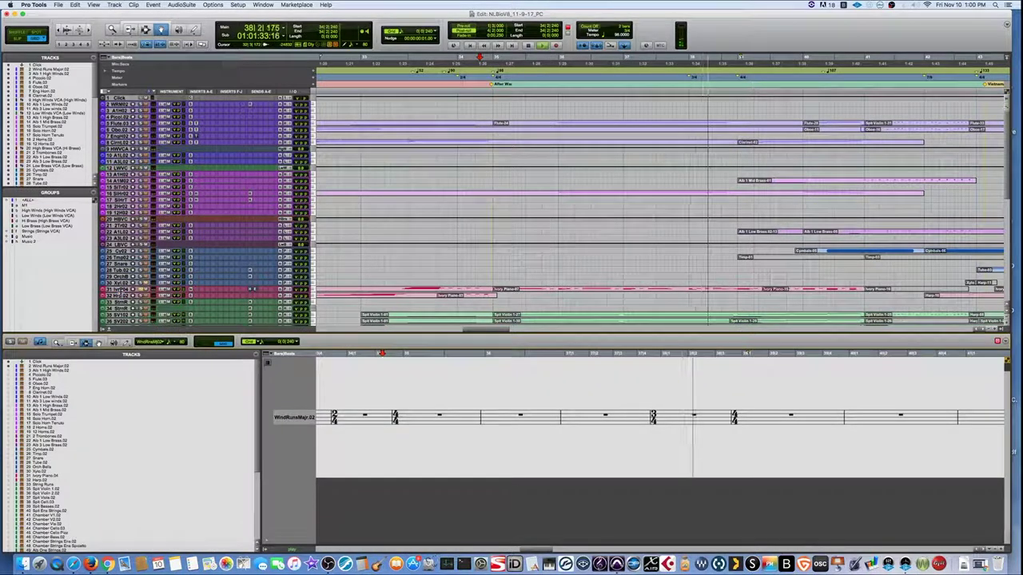
key("space")
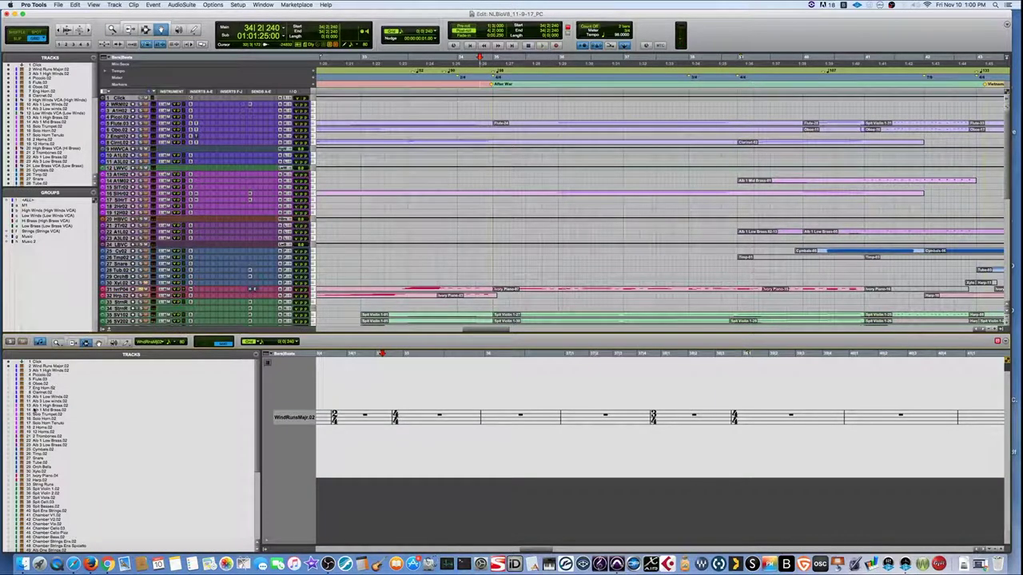
left_click(11, 477)
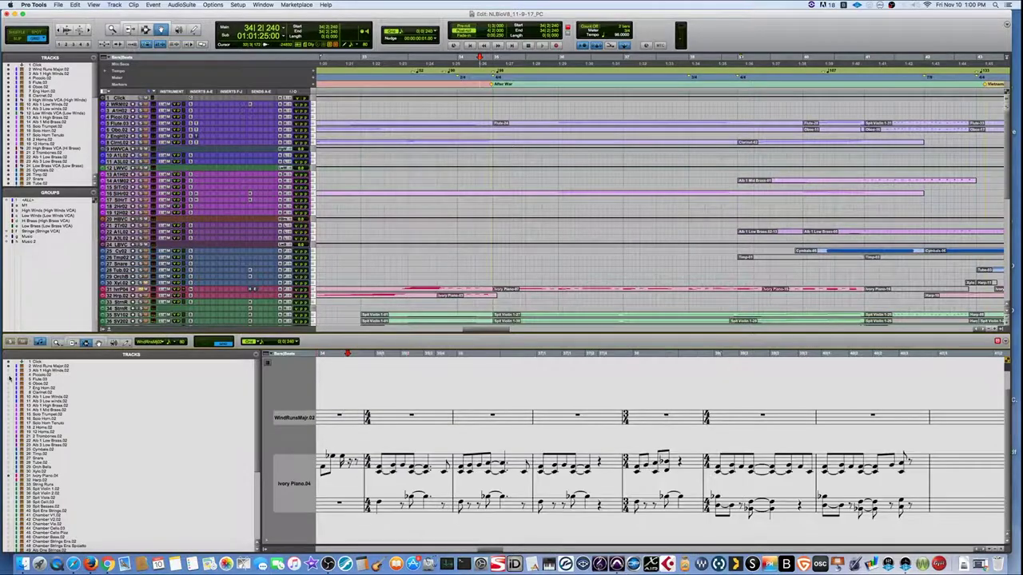
key("space")
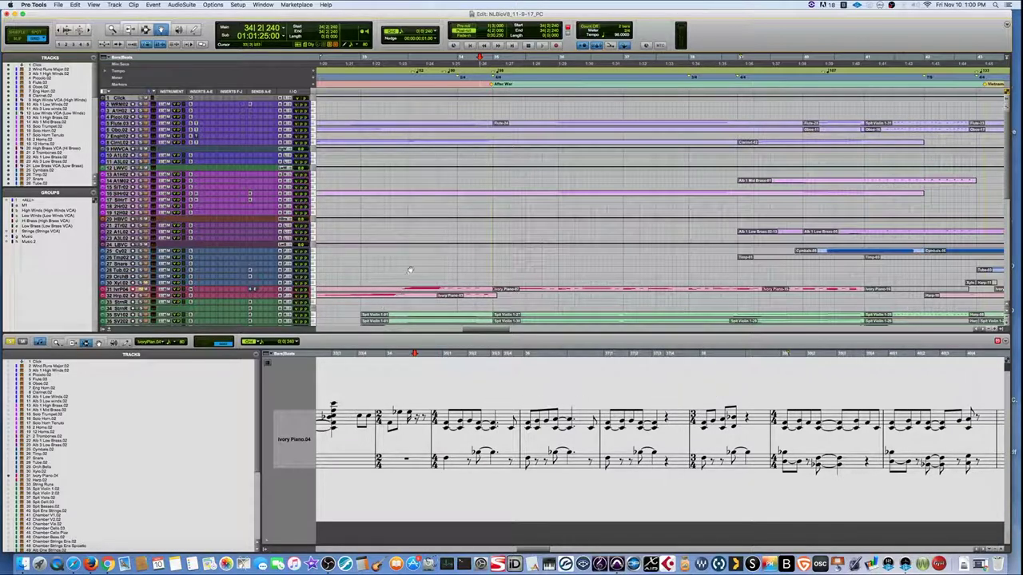
- Clear the Ivory Piano solo and replay the After War section from 34|2|240, comparing the piano notation with the string tracks
key("space")
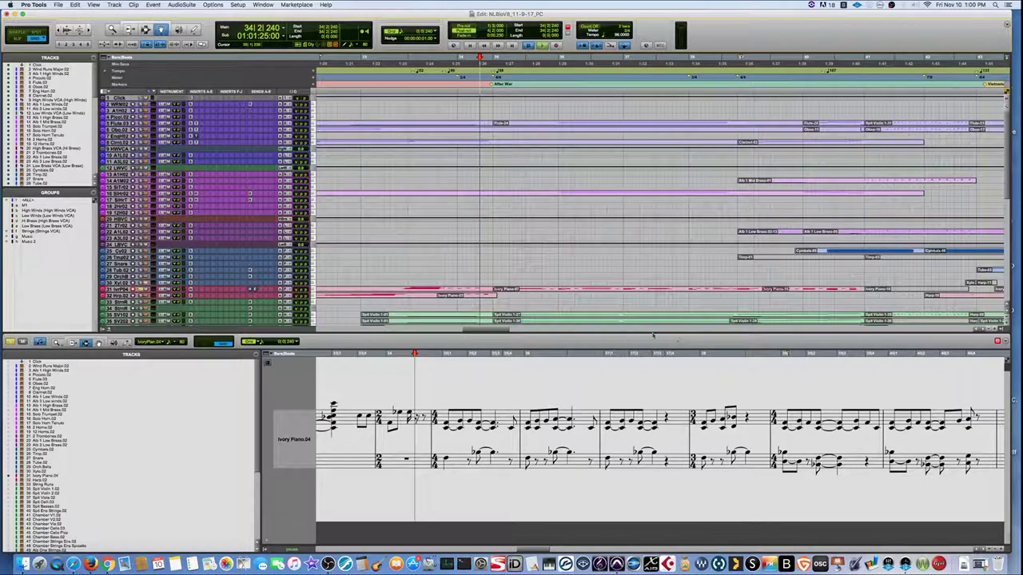
key("space")
left_click(142, 289)
key("space")
scroll(747, 268, "down", 3)
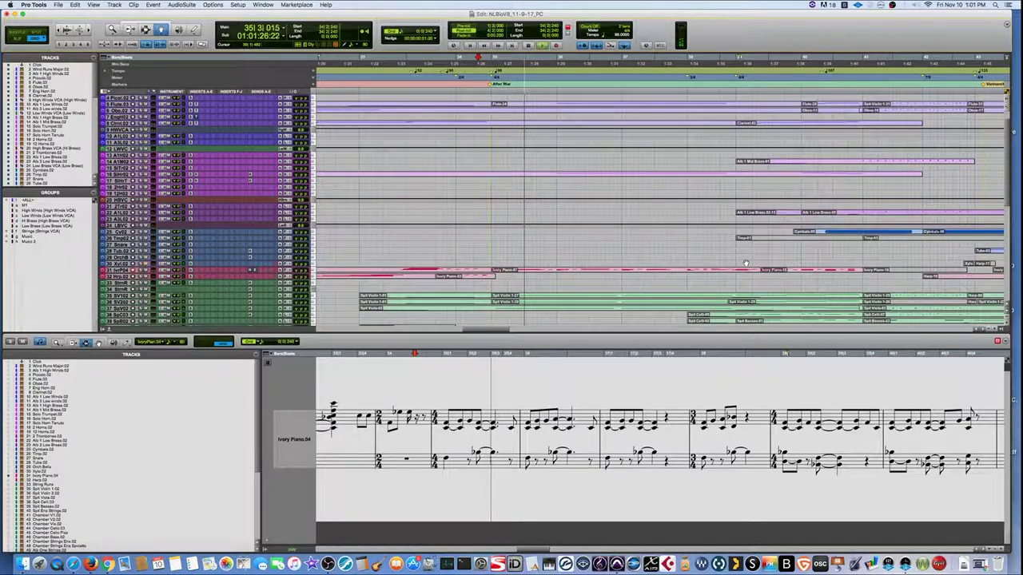
scroll(745, 263, "down", 2)
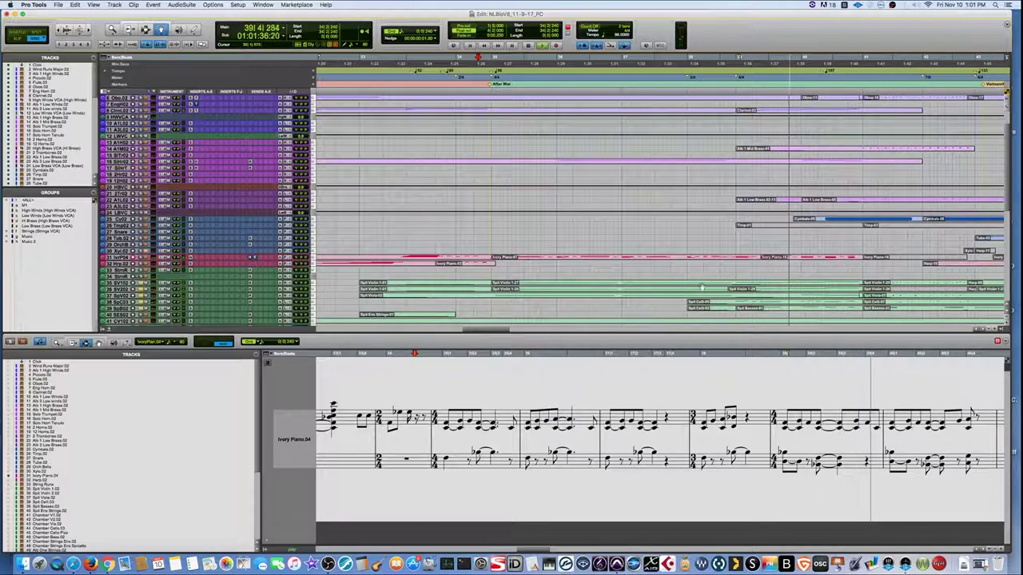
scroll(687, 280, "up", 1)
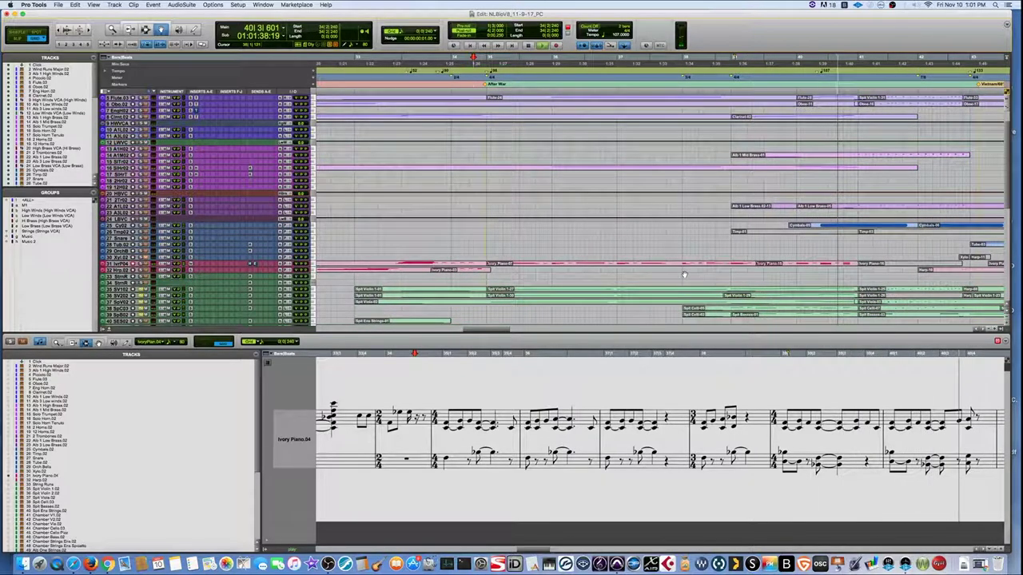
key("space")
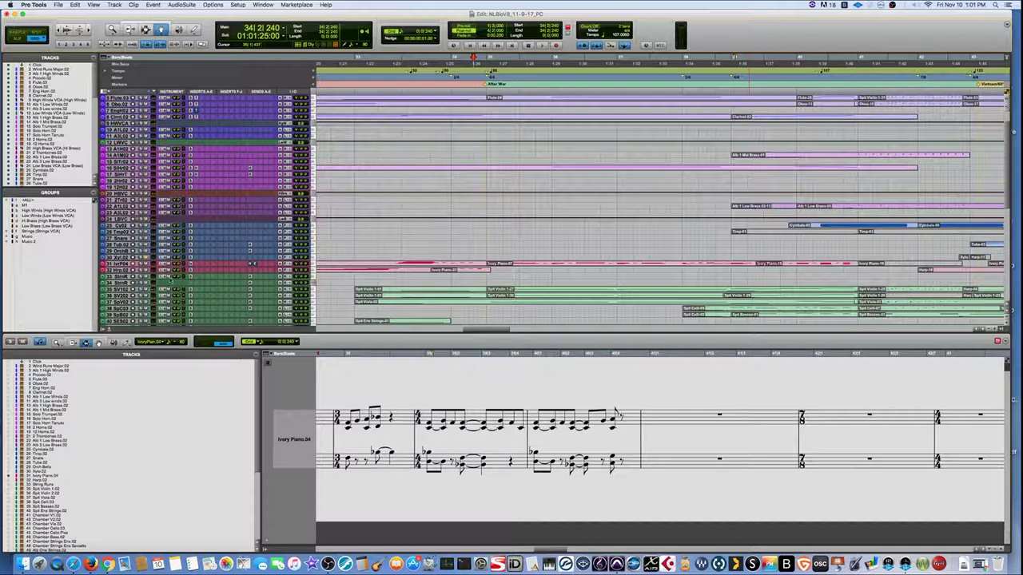
key("space")
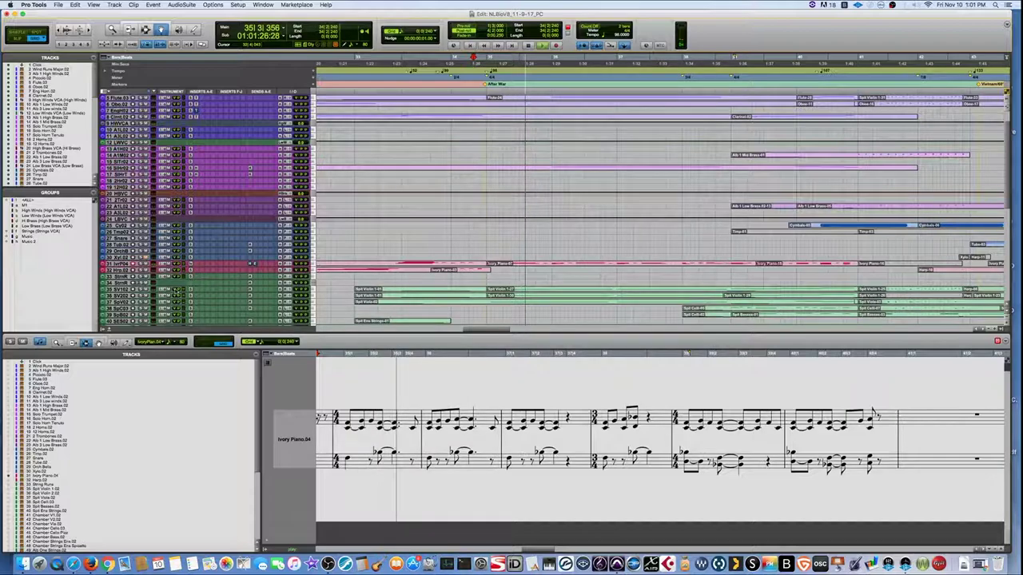
key("space")
- Play from 33|1|000 through After War while checking the chamber string staves in the notation
left_click(355, 63)
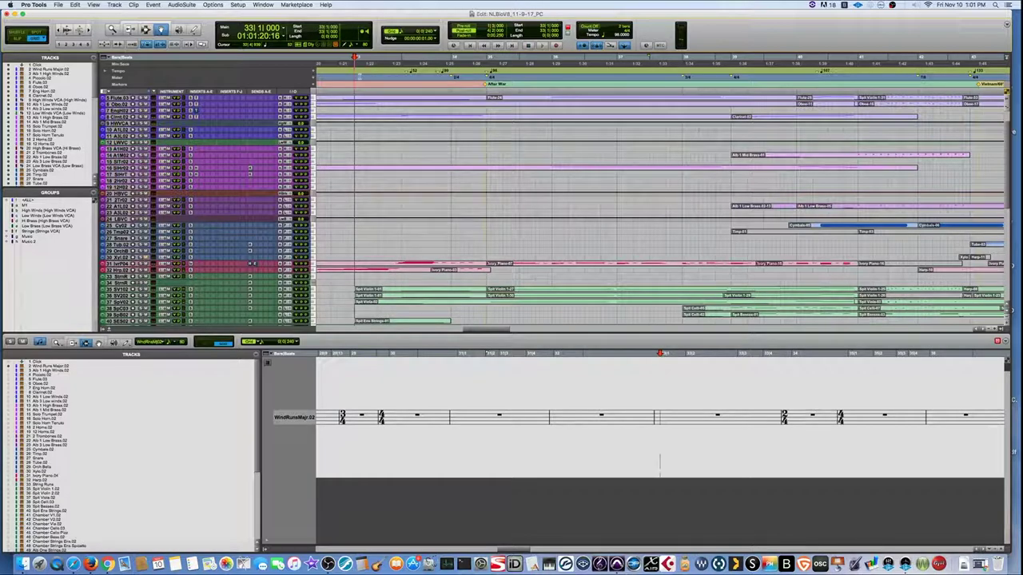
key("space")
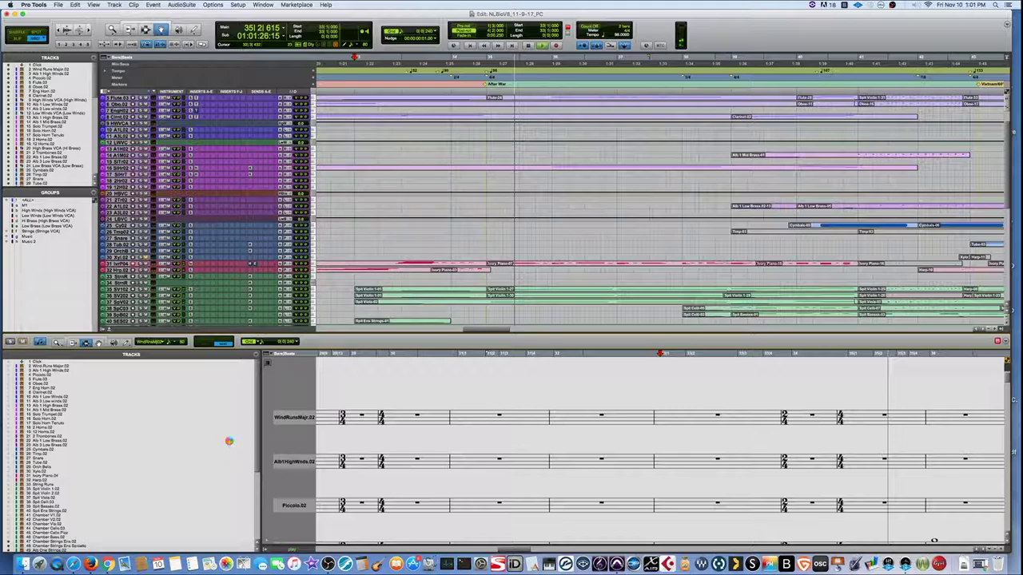
scroll(229, 442, "down", 2)
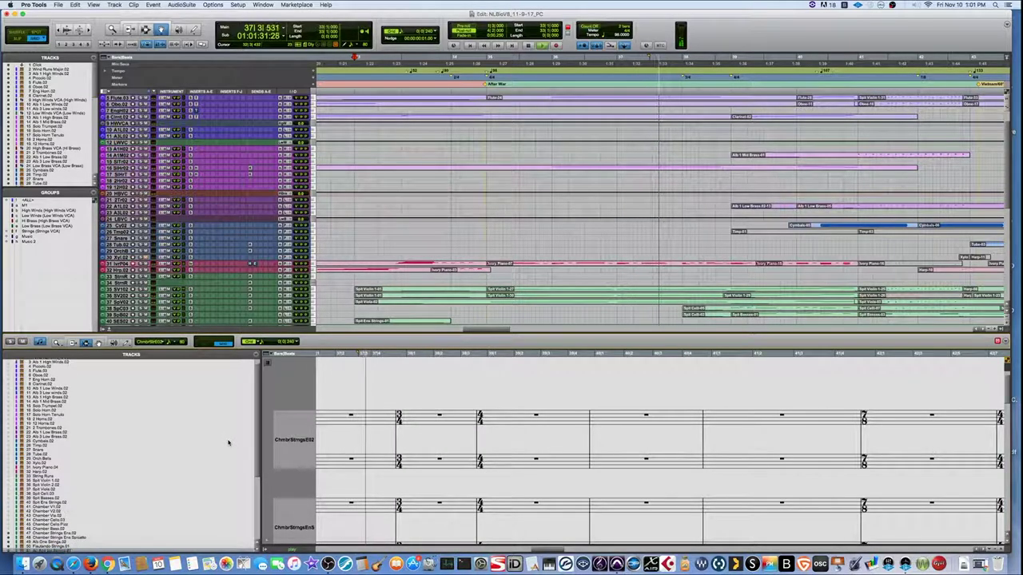
scroll(228, 442, "down", 10)
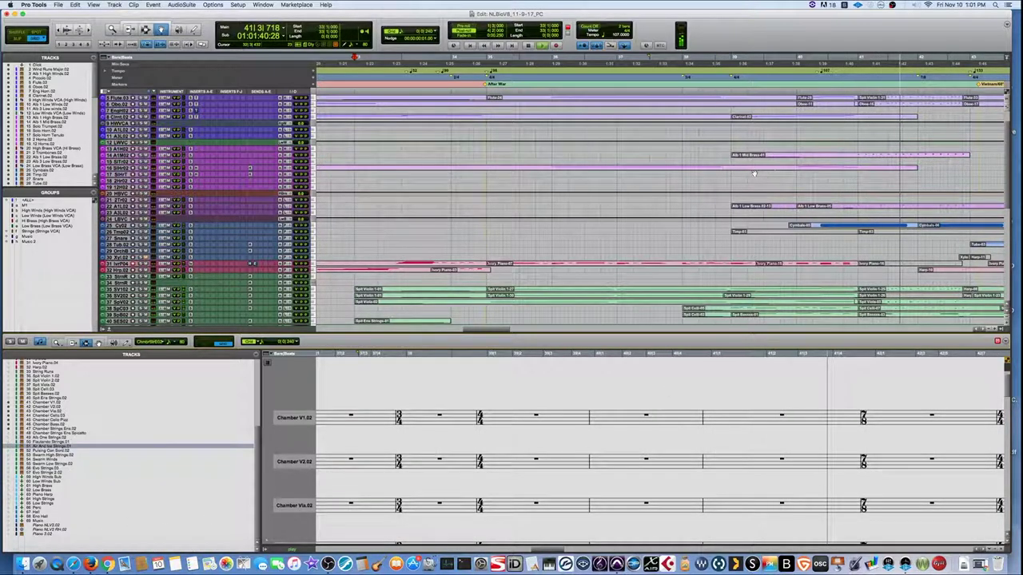
key("space")
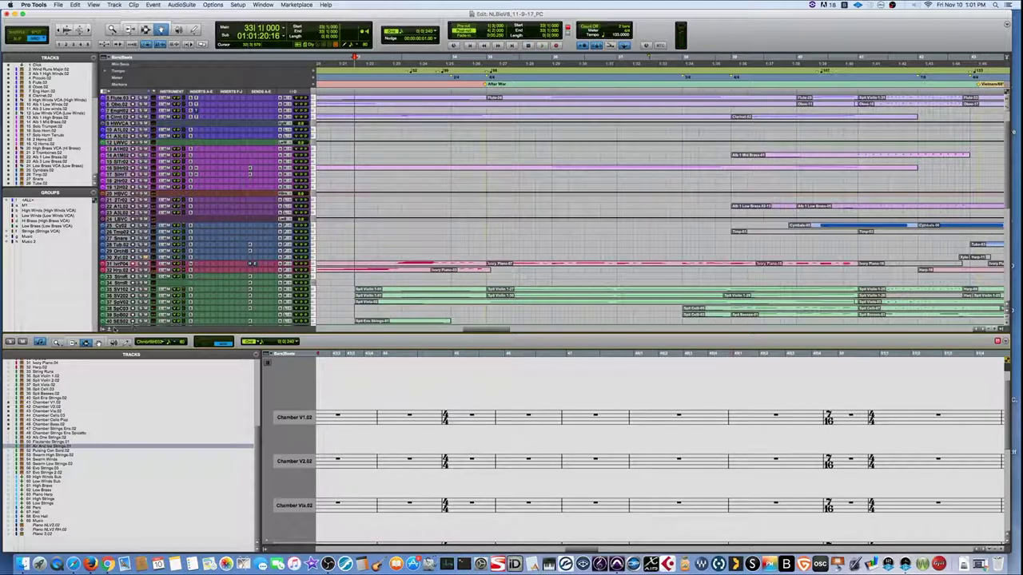
- Close the docked MIDI editor and play the arrangement from 38|1|000 into the Vietnam/60's section
left_click(110, 329)
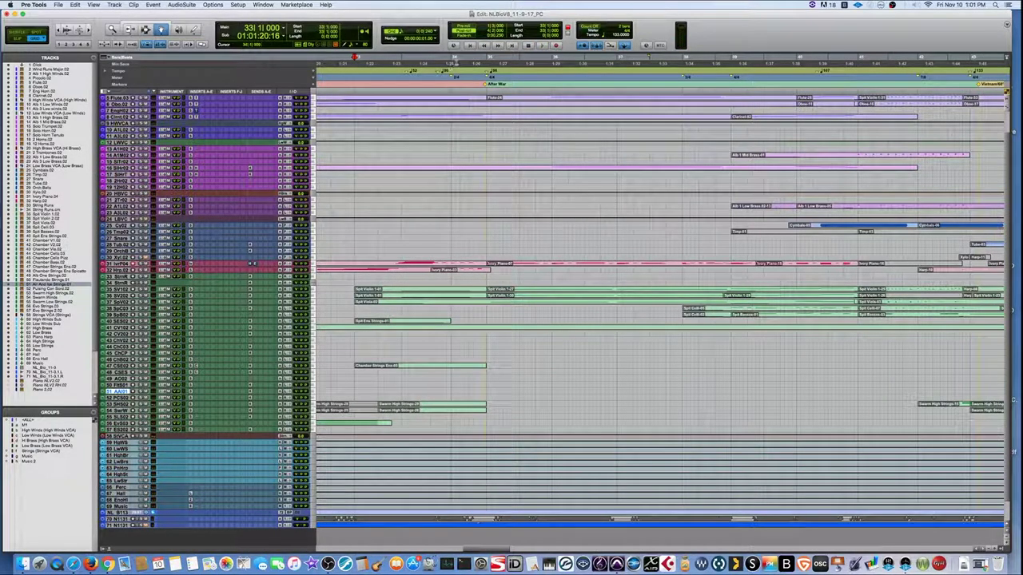
scroll(693, 303, "right", 5)
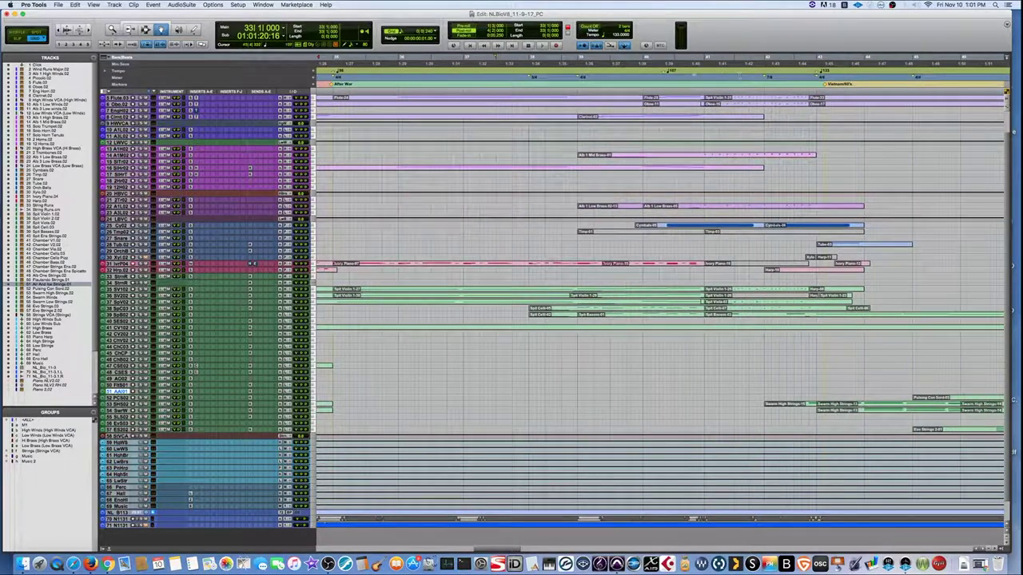
left_click(570, 72)
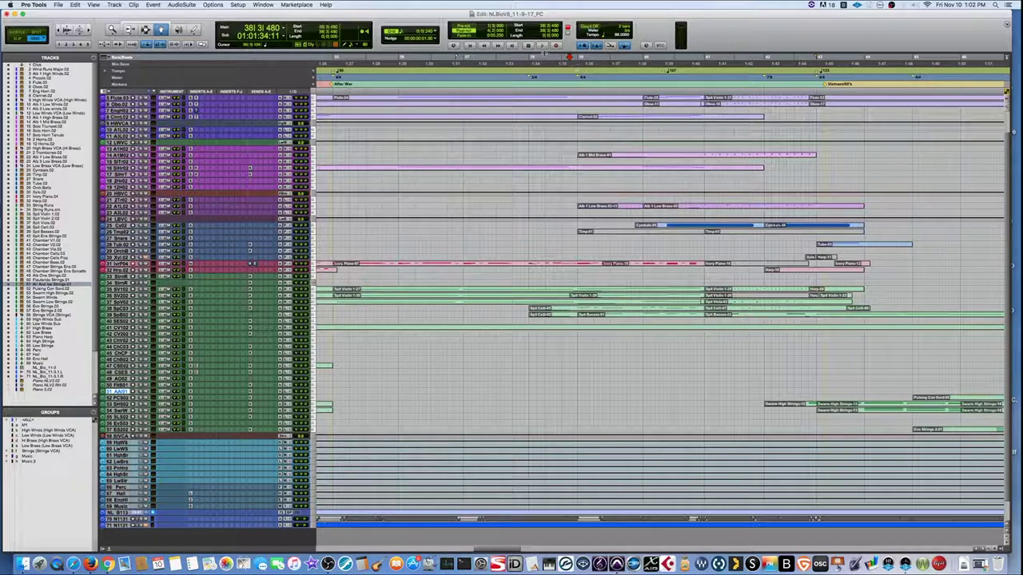
left_click(528, 67)
key("space")
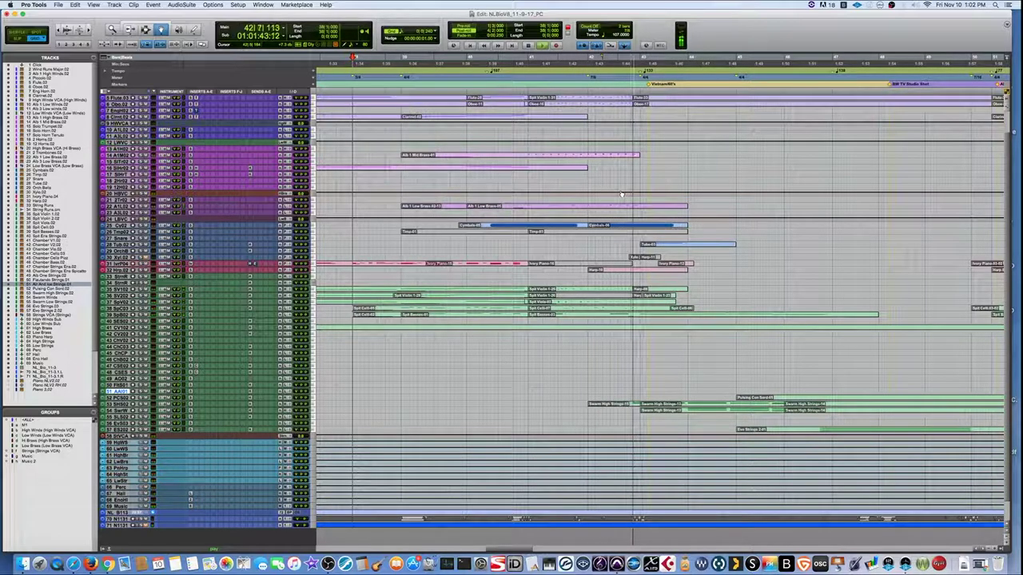
key("space")
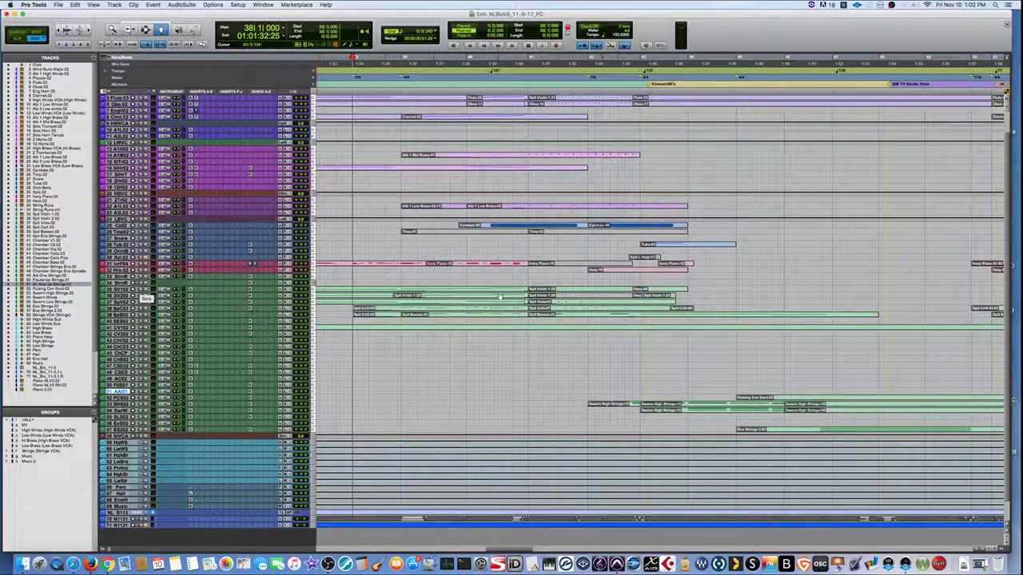
- Place the cursor at 41|1|000 and audition the string parts leading into the Vietnam/60's marker
left_click(530, 85)
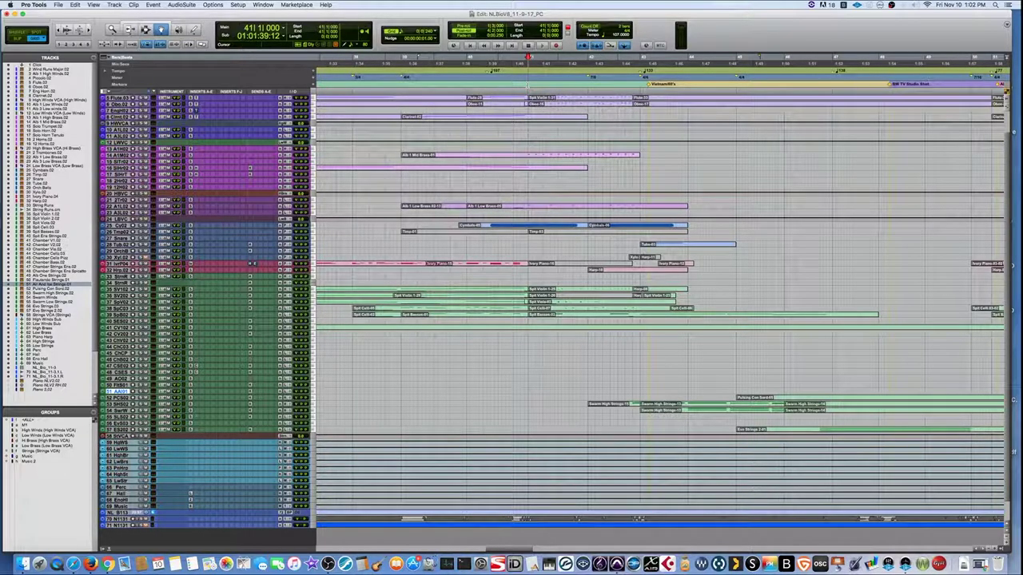
key("t")
key("t")
key("t")
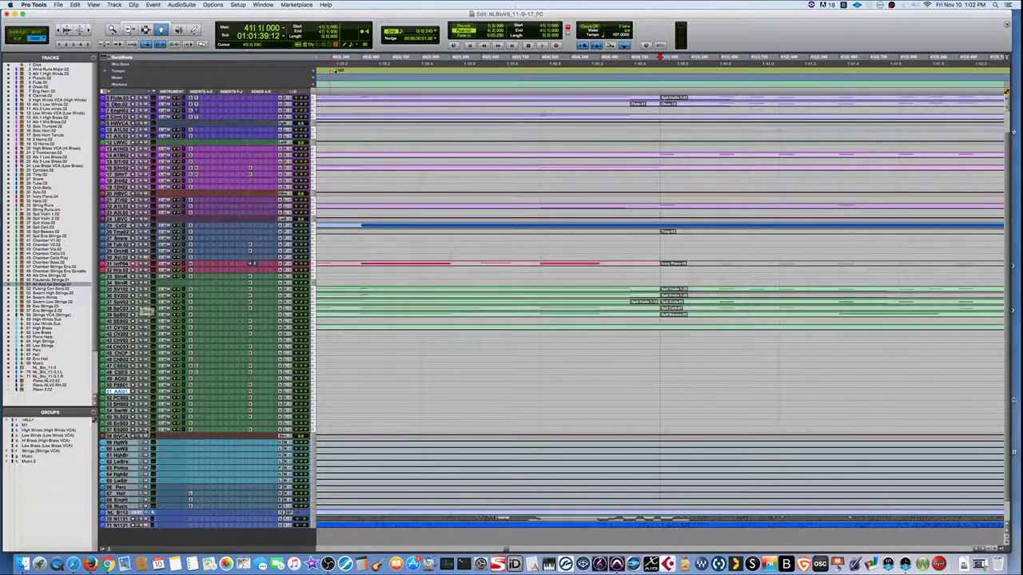
key("space")
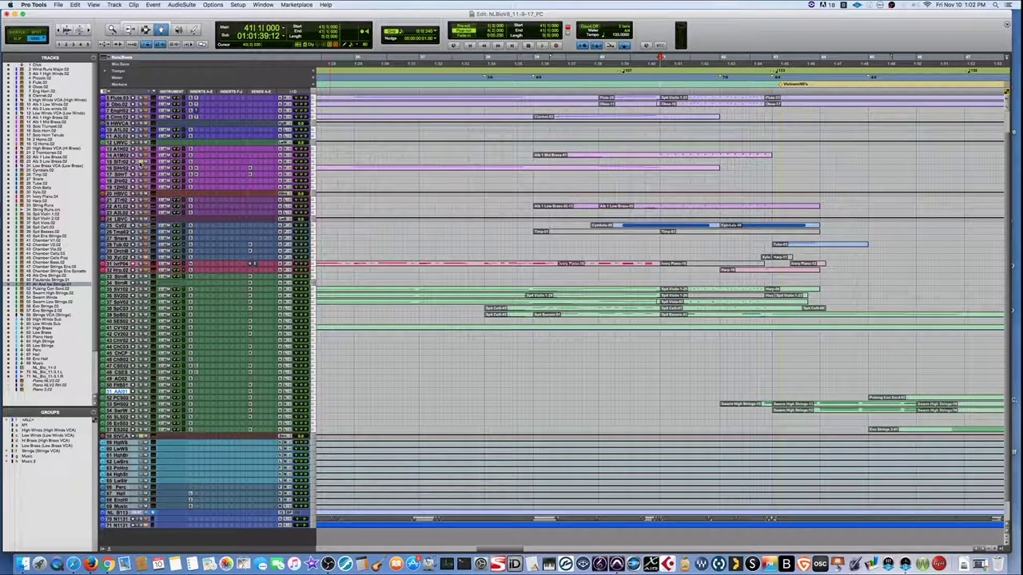
- Audition the Alb 1 Mid Brass part twice from 41|1|000
key("space")
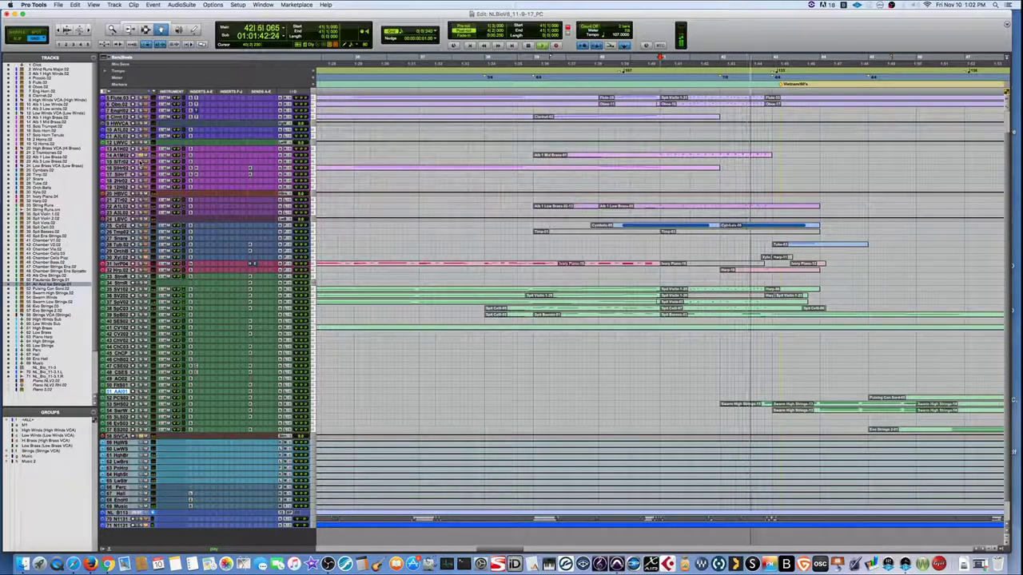
key("space")
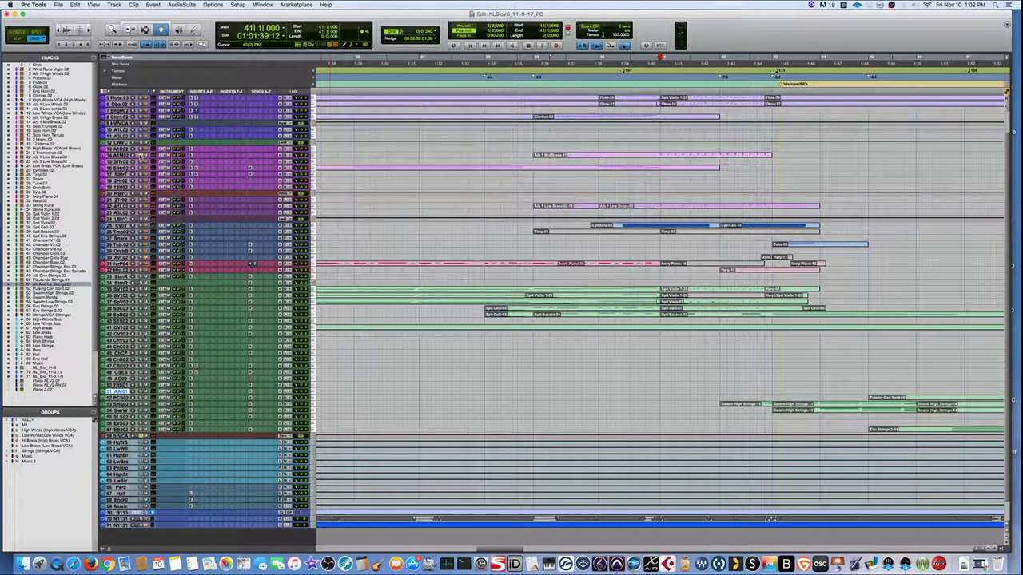
key("space")
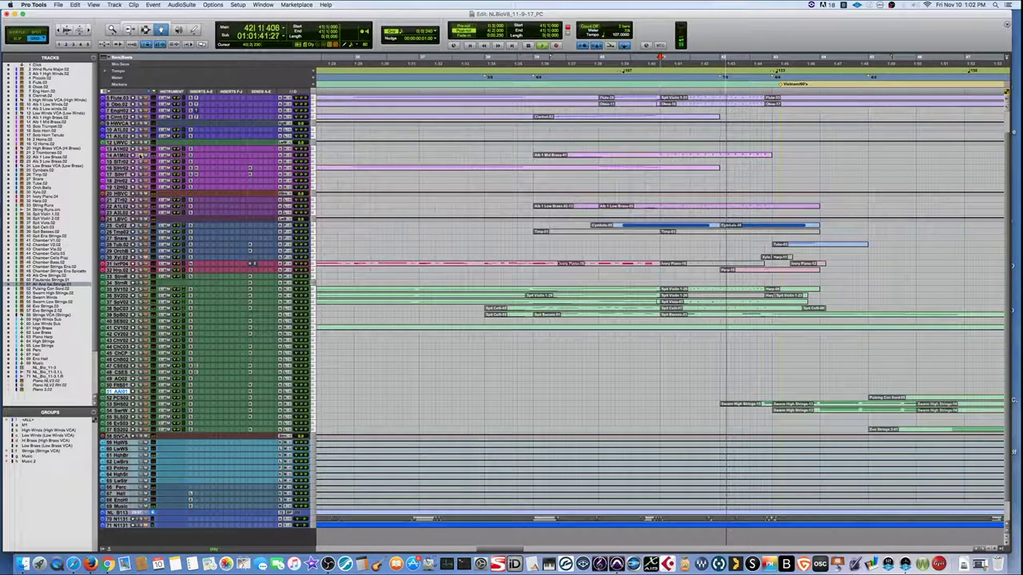
key("space")
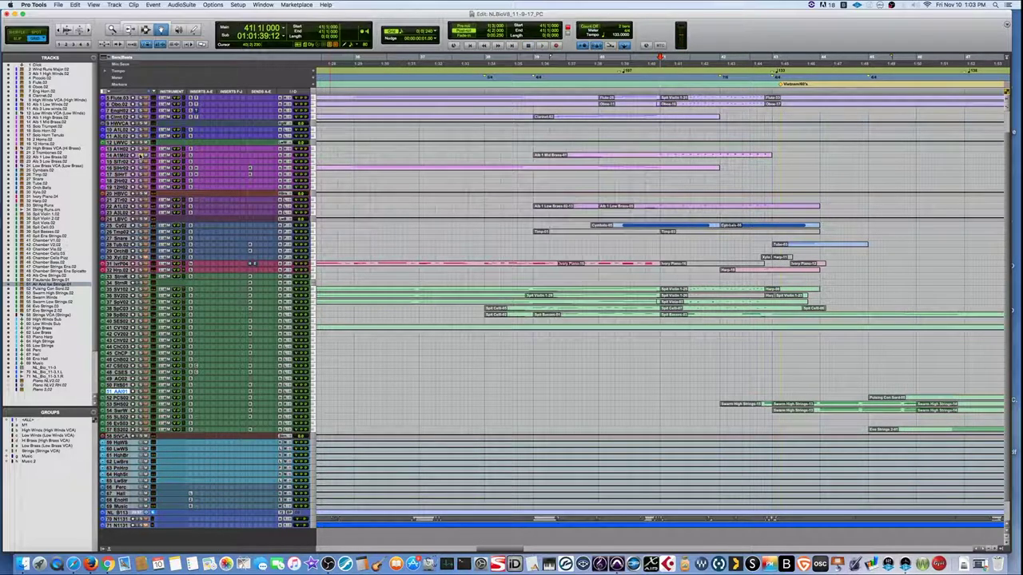
- Audition the flute and oboe parts from 41|1|000 ahead of the Vietnam/60's marker
scroll(149, 150, "up", 1)
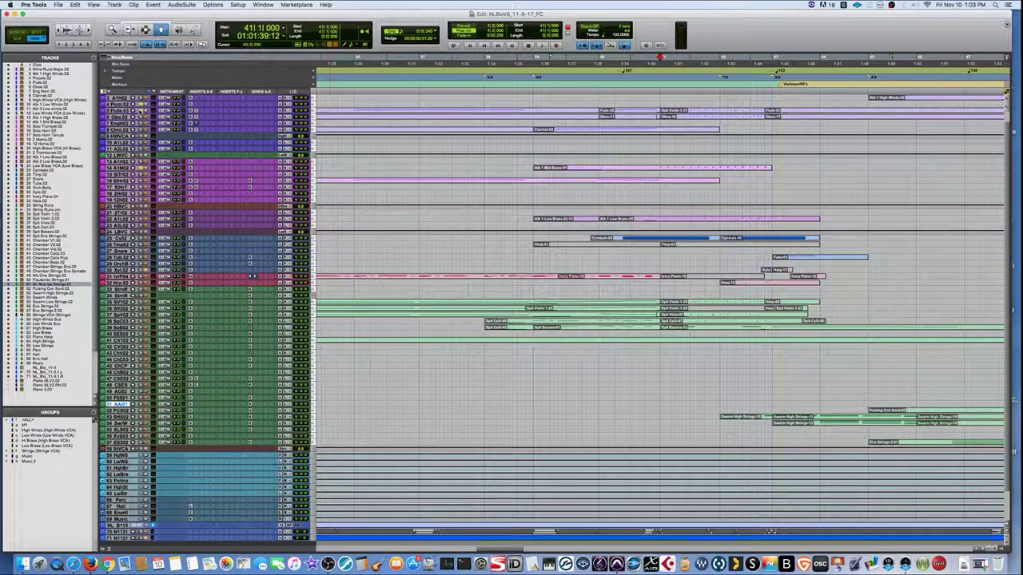
key("space")
key("space")
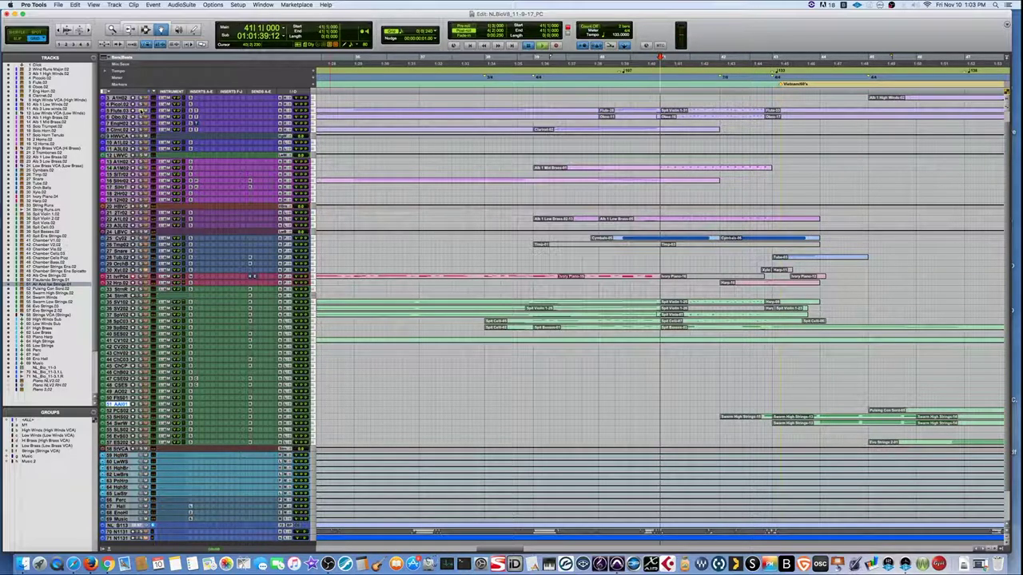
key("space")
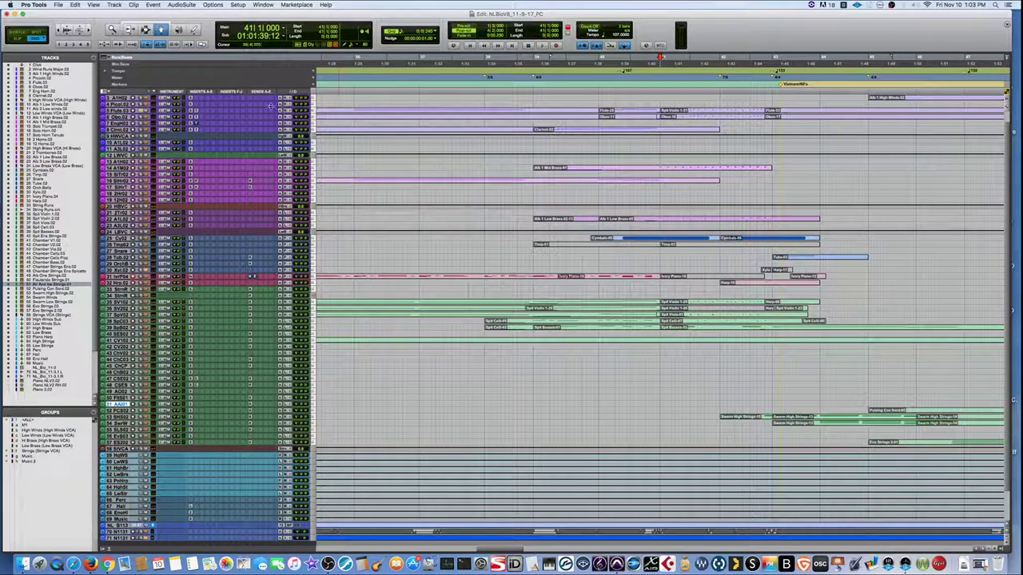
- Play the arrangement from 42|7|240 through the start of the Vietnam/60's section
key("space")
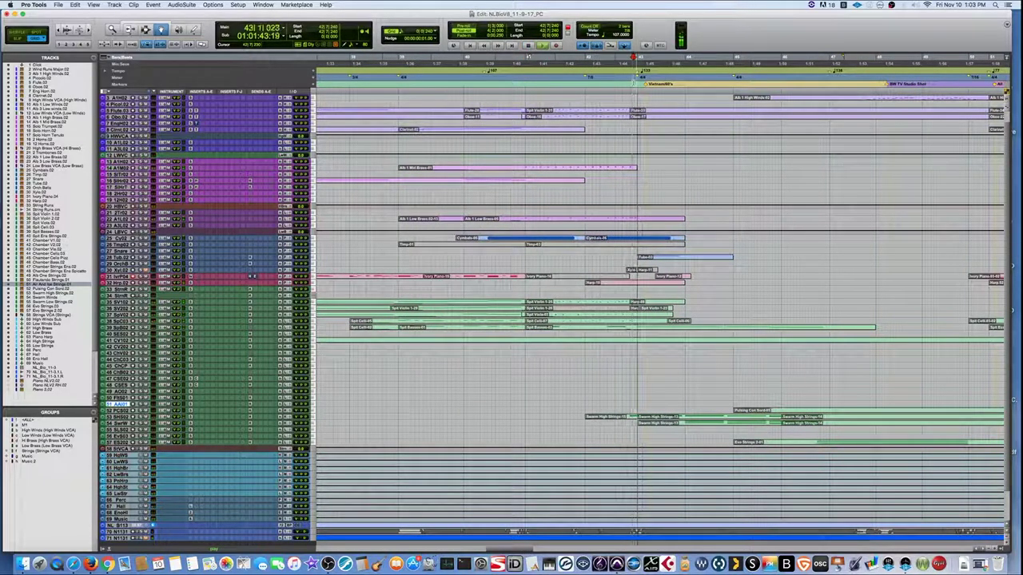
scroll(620, 195, "down", 1)
scroll(621, 195, "down", 2)
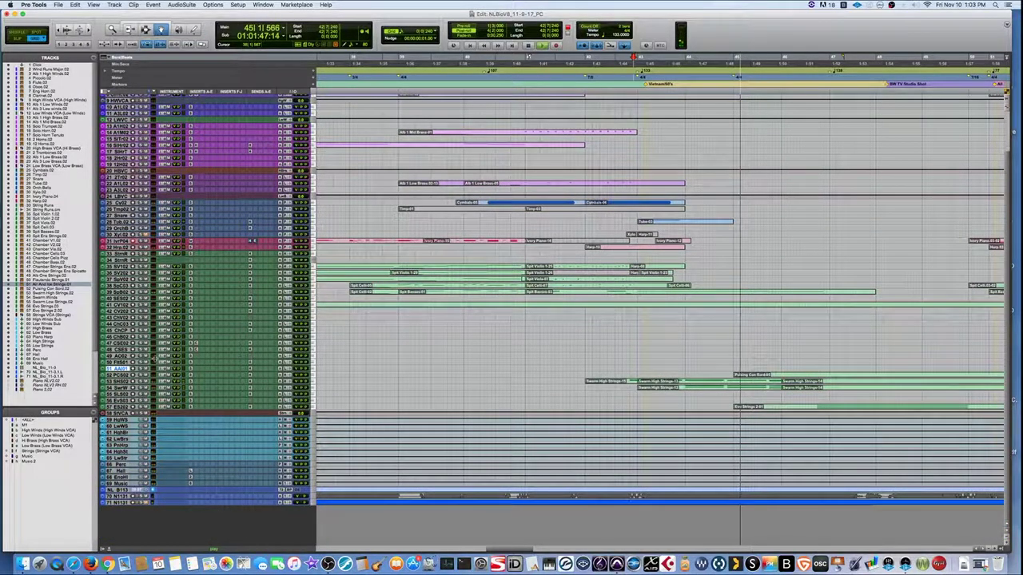
key("space")
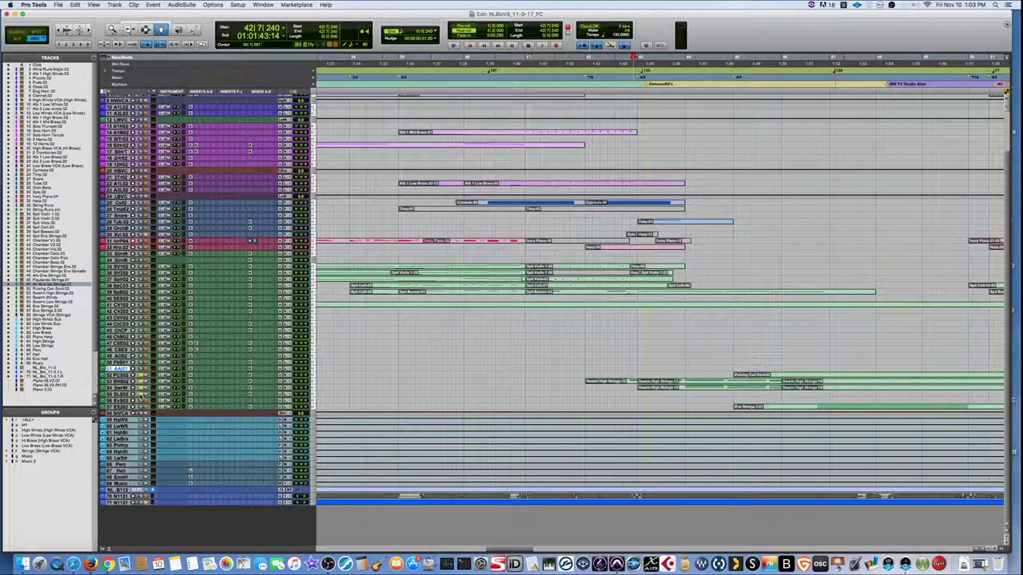
- Audition the pulsing, swarm and Evo string parts from 42|7|240 through the Vietnam/60's section
key("space")
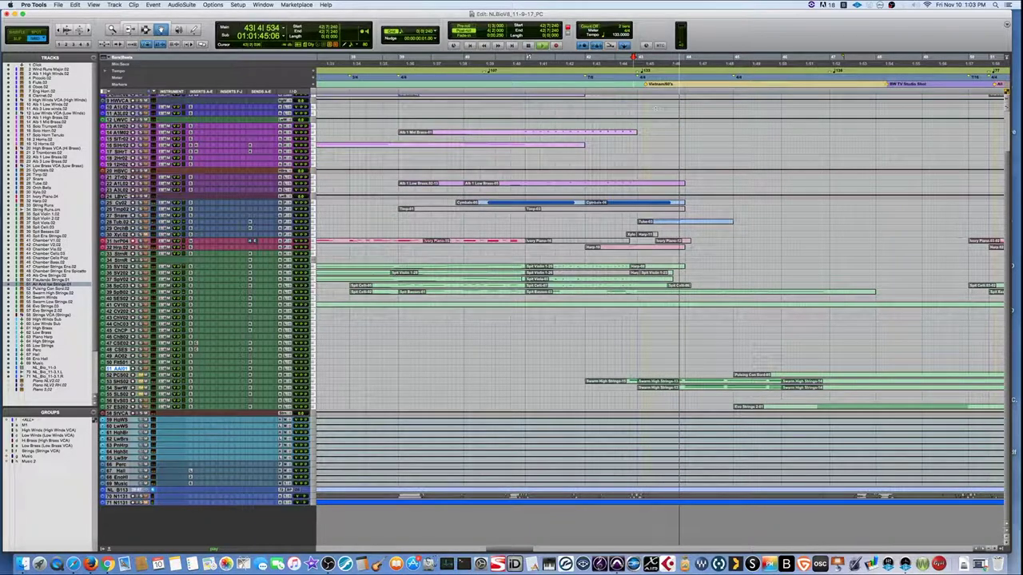
scroll(693, 135, "right", 5)
scroll(693, 135, "up", 3)
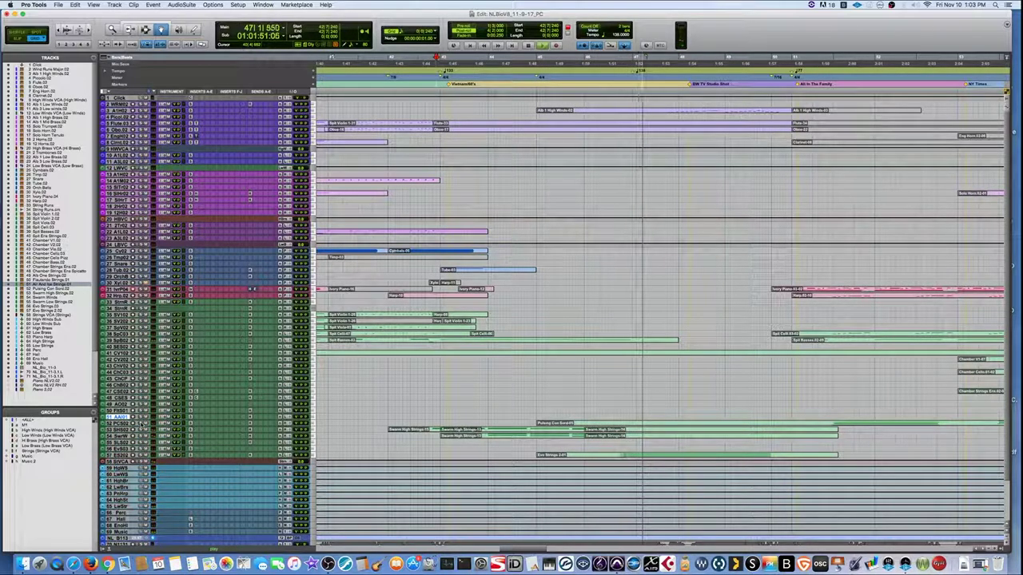
key("space")
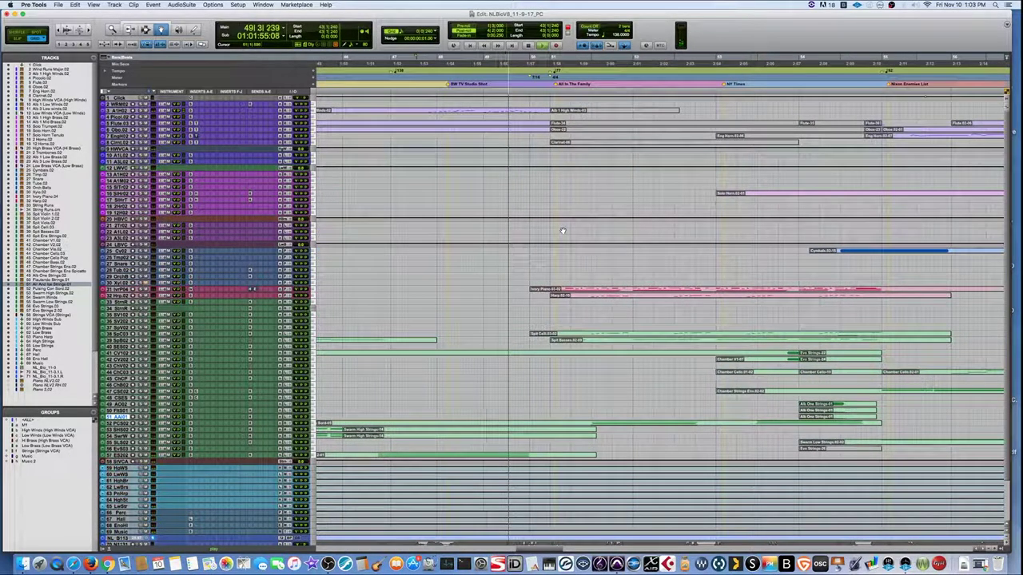
- Play the arrangement from 50|5|000 through All In The Family and NY Times into Nixon Enemies List
key("space")
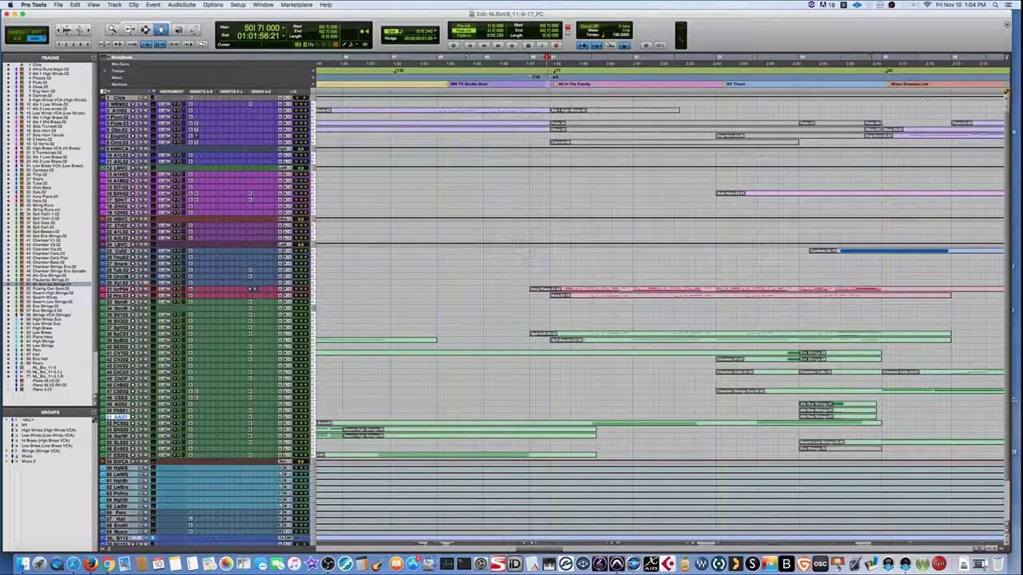
key("space")
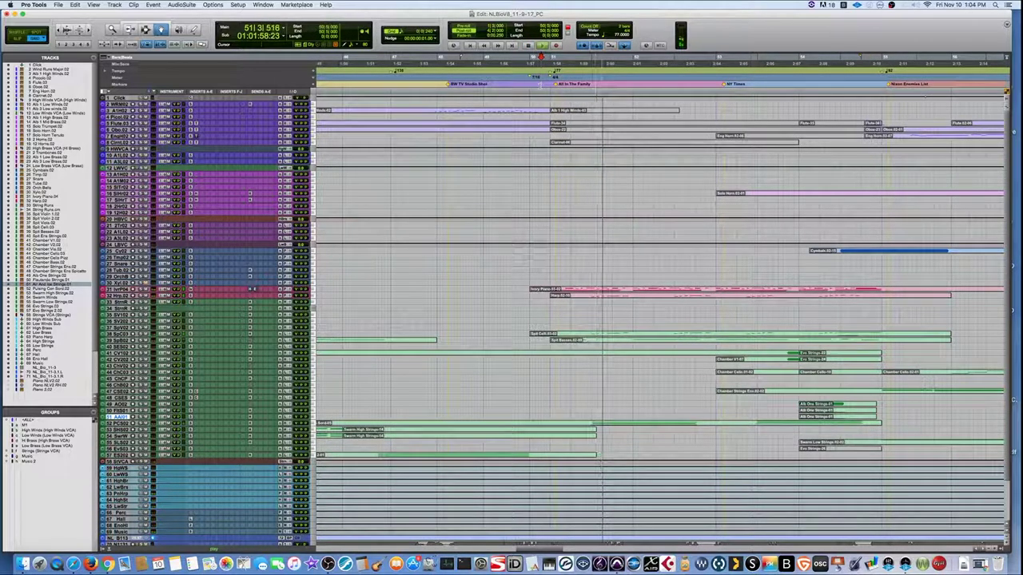
scroll(659, 152, "right", 3)
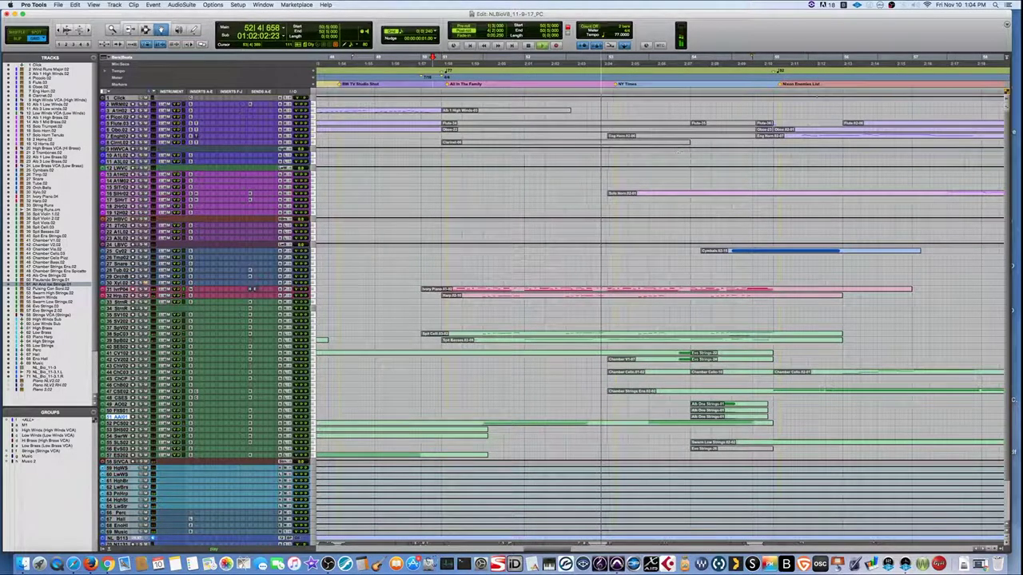
scroll(677, 152, "right", 4)
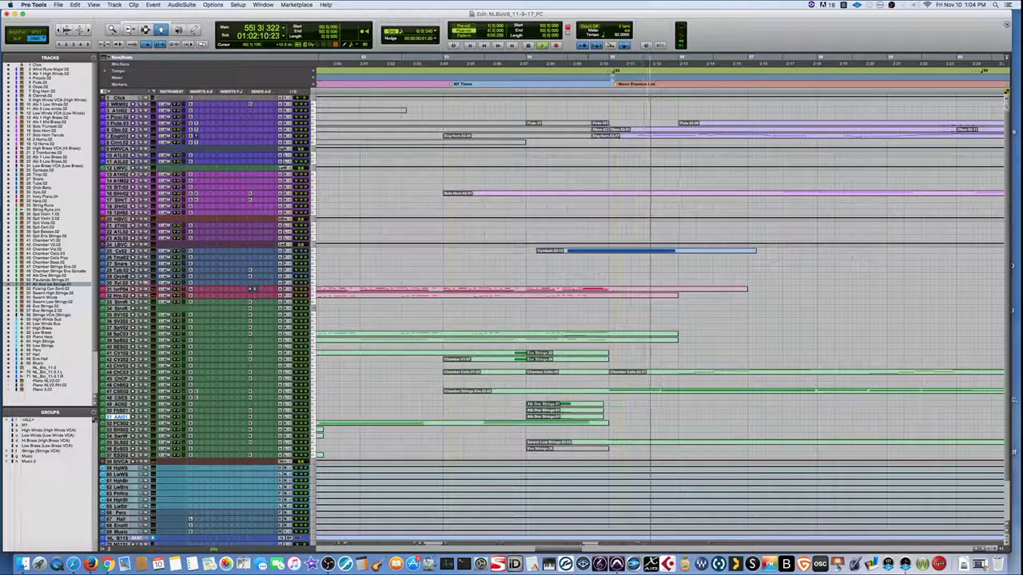
key("space")
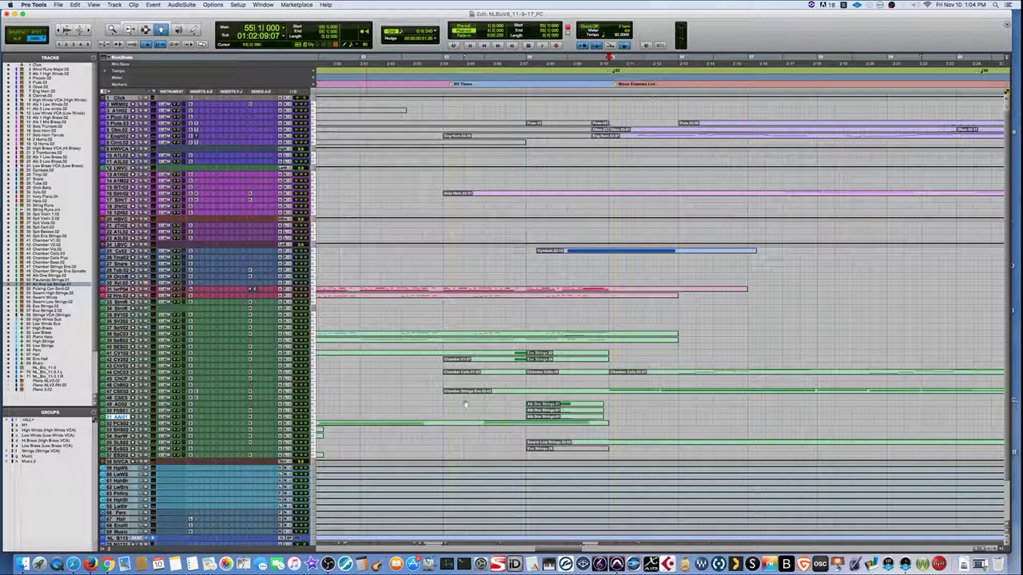
- Open the Chamber Strings Ens clip in the docked notation editor and play it from 54|4|611
left_click(534, 391)
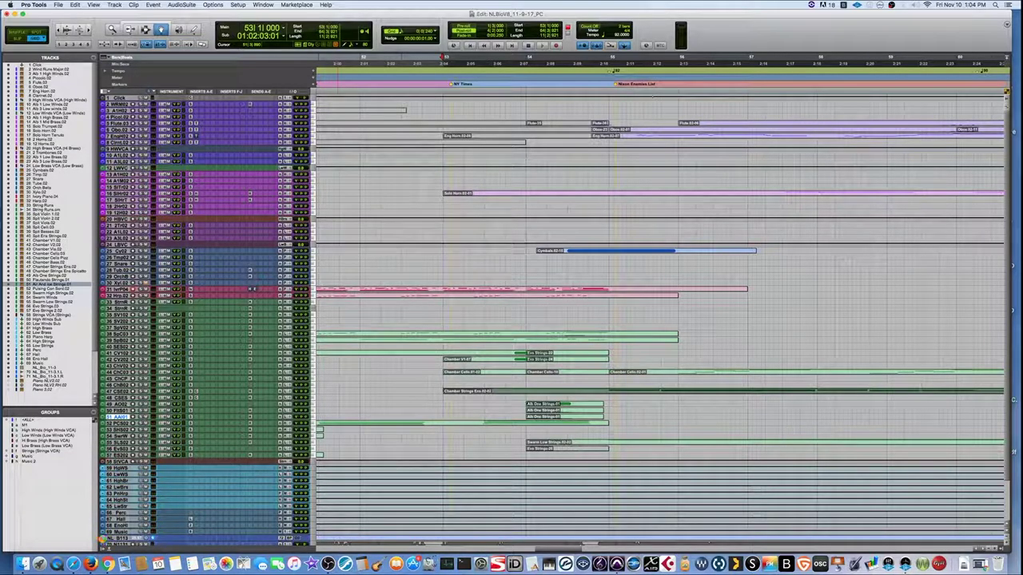
left_click(103, 547)
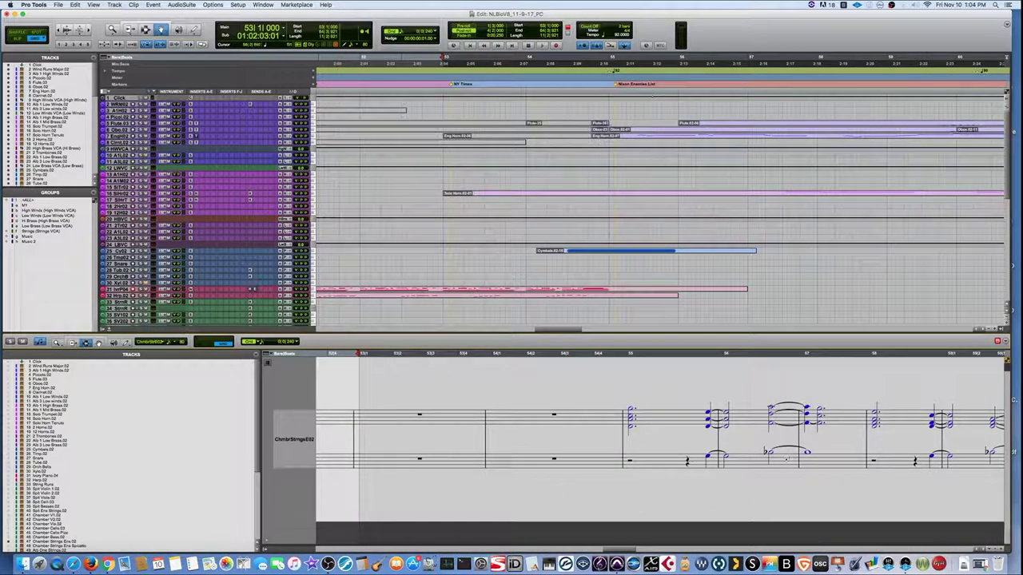
left_click(616, 354)
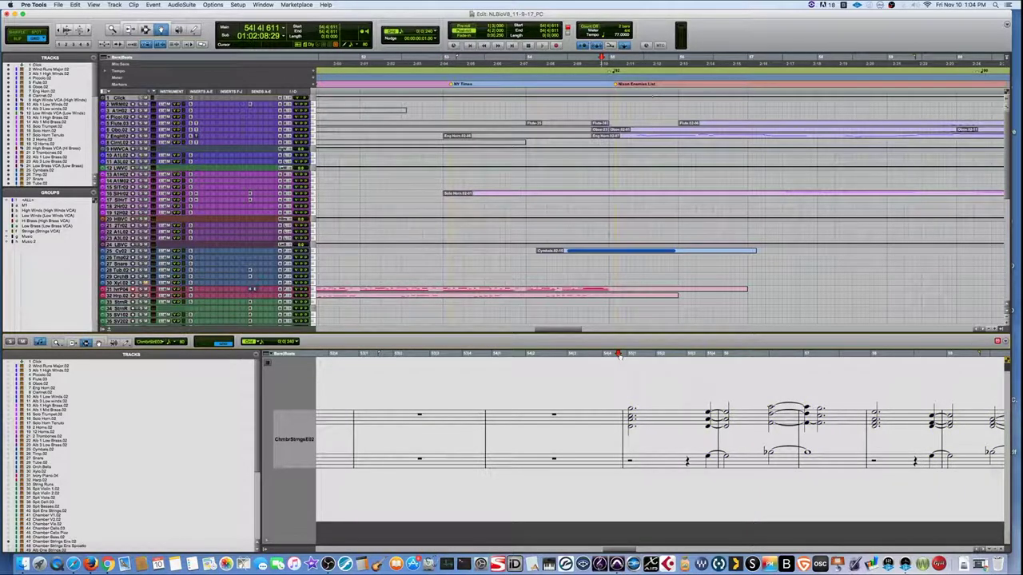
key("space")
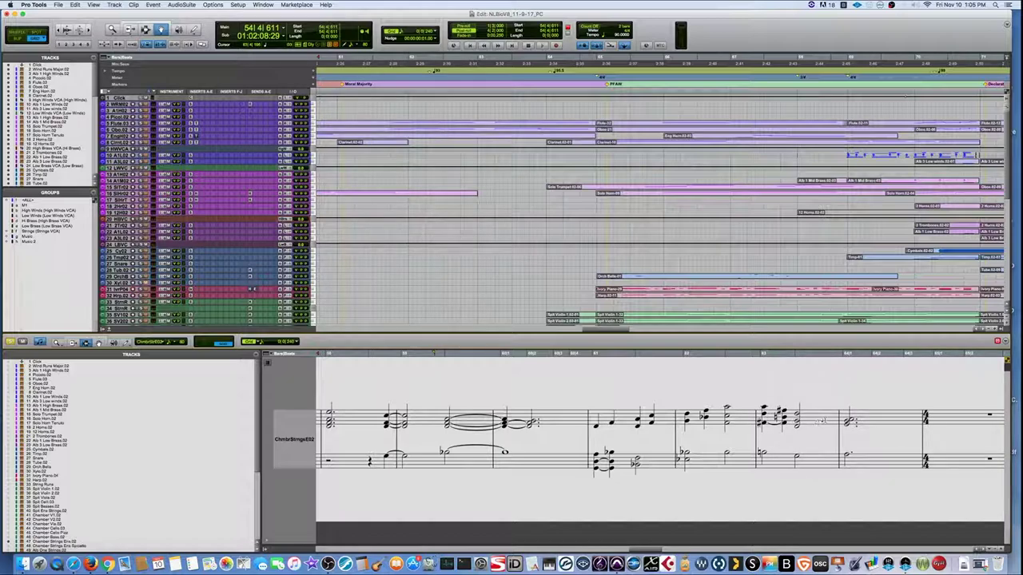
- Play the Chamber Strings Ens passage from 60|4|829 up to the PFAW section while following its notation
scroll(754, 413, "right", 2)
left_click_drag(753, 407, 842, 472)
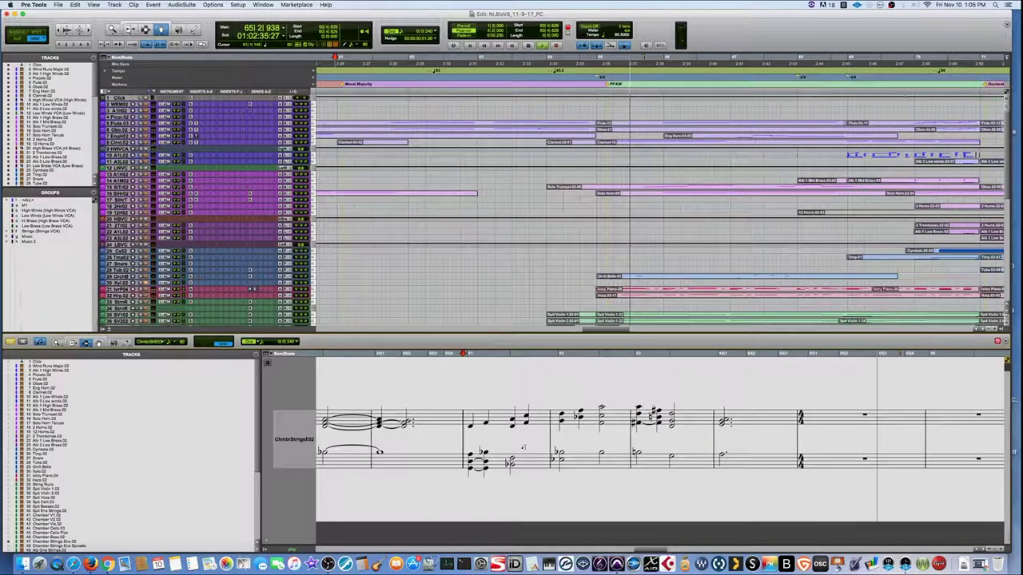
key("space")
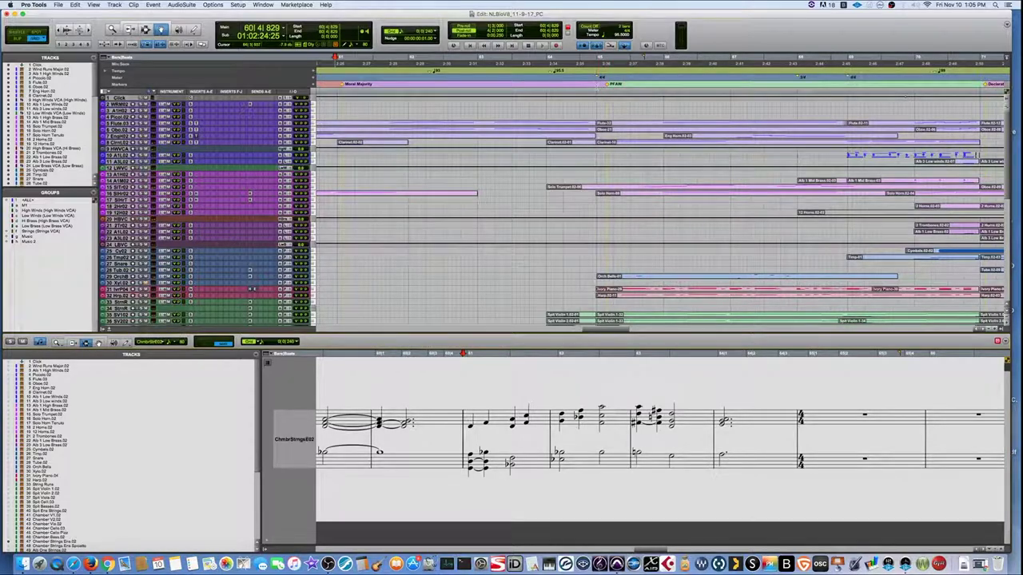
- Place the cursor at 65|1|000 at the PFAW marker and close the docked MIDI editor
left_click(596, 57)
left_click(8, 365)
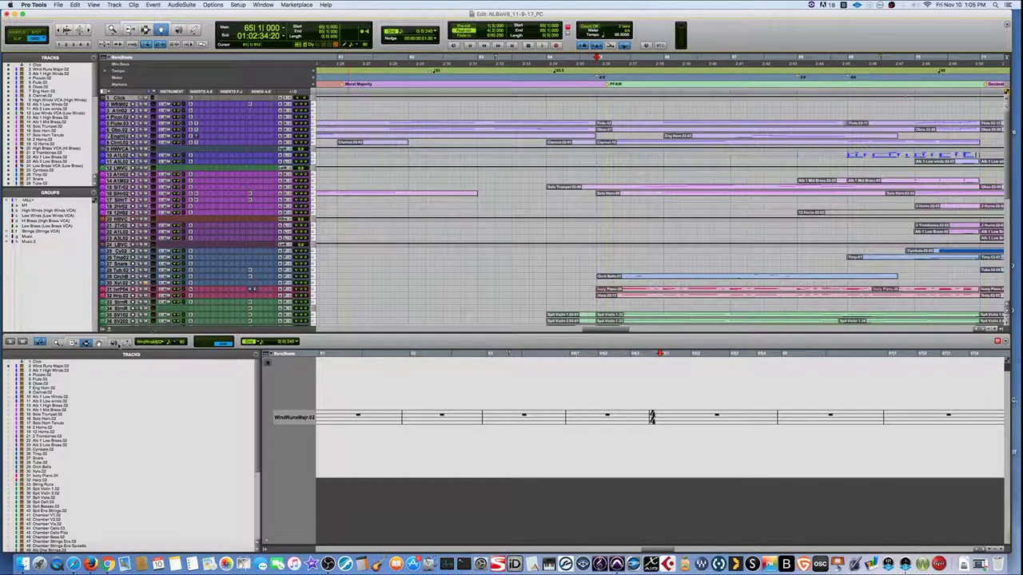
left_click(109, 330)
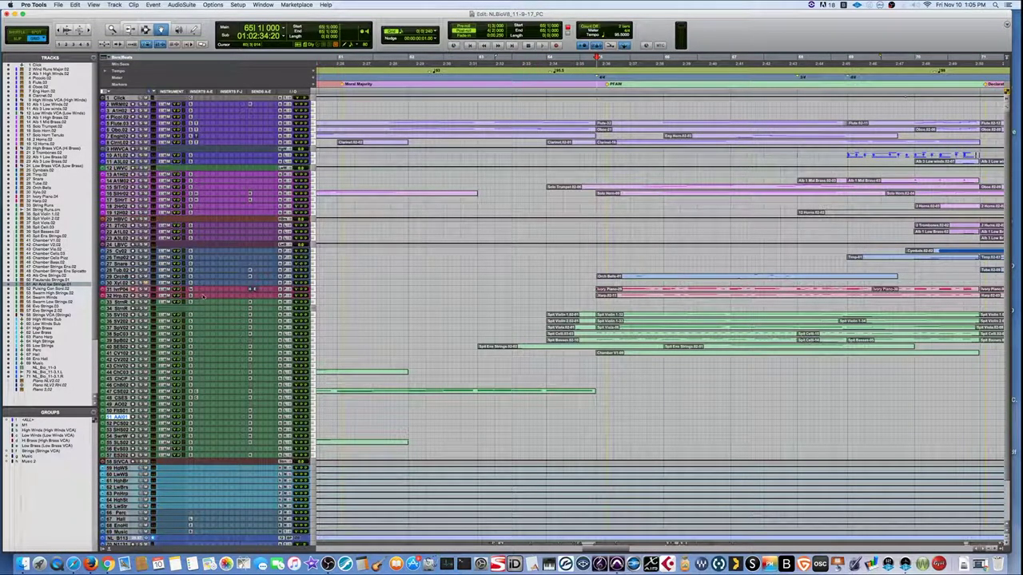
- Audition the Ivory Piano part from 65|1|000 in the PFAW section
key("space")
key("space")
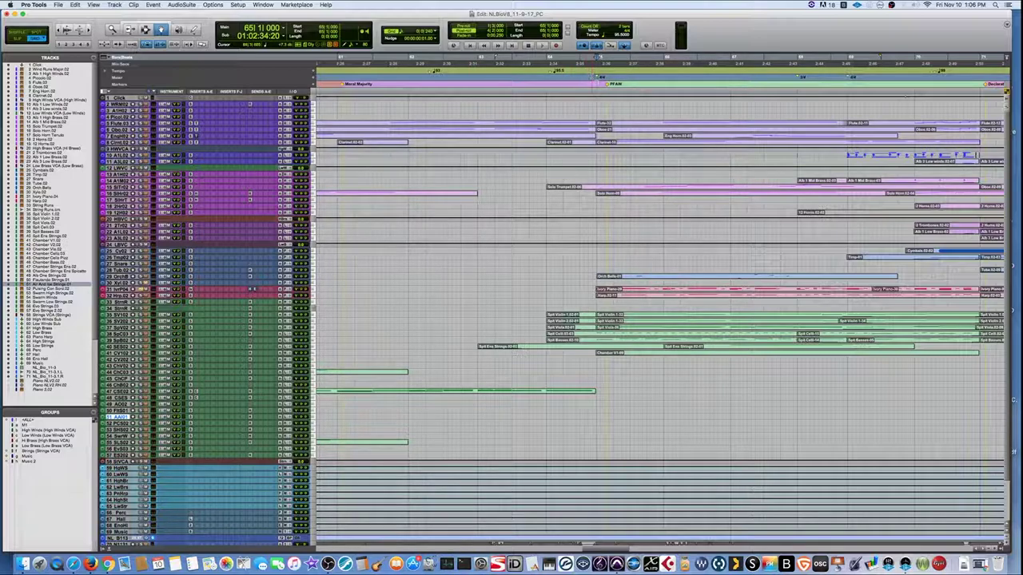
key("space")
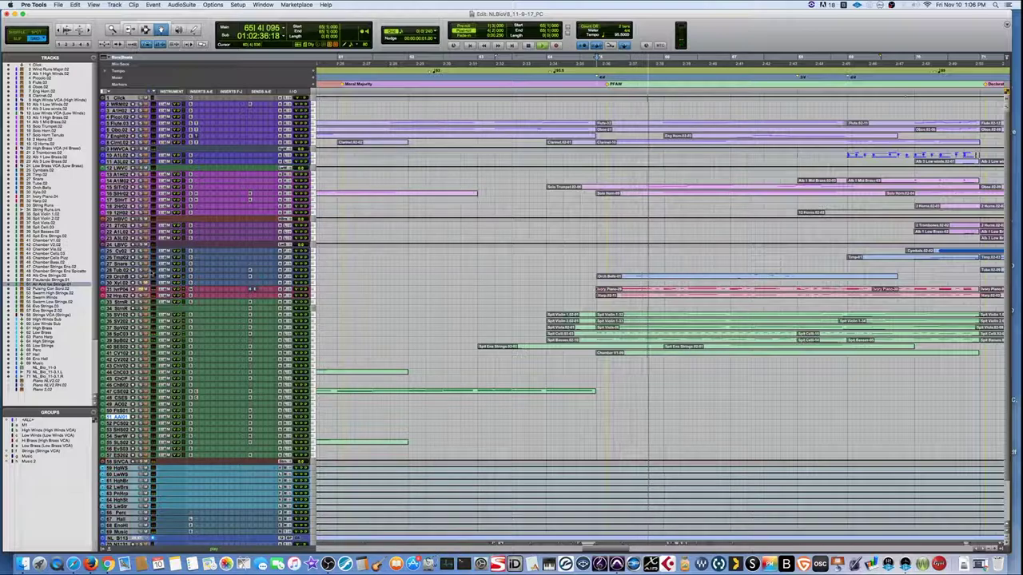
key("space")
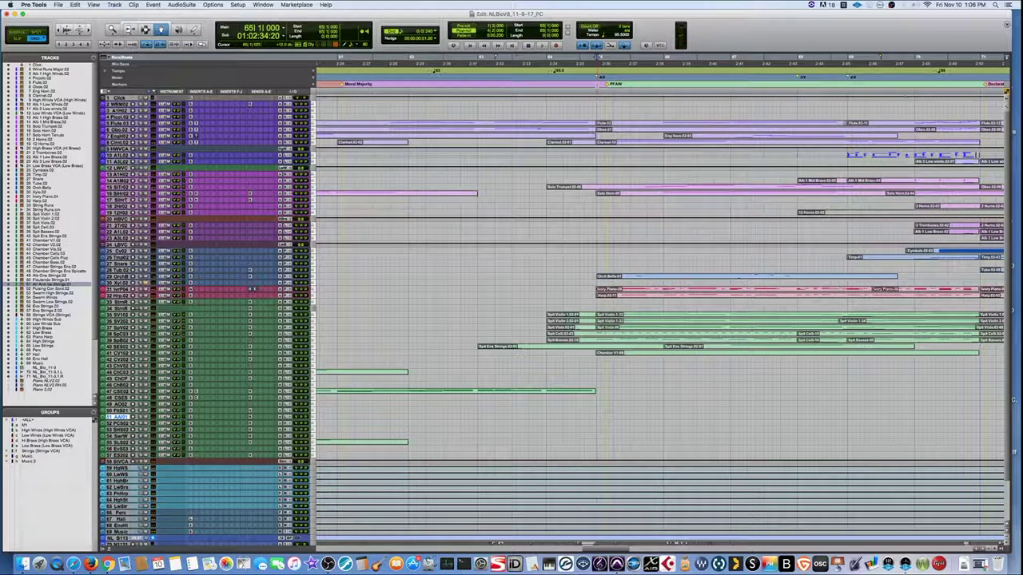
- Play the PFAW section from 65|1|000, and restart it from 65|1|240
key("space")
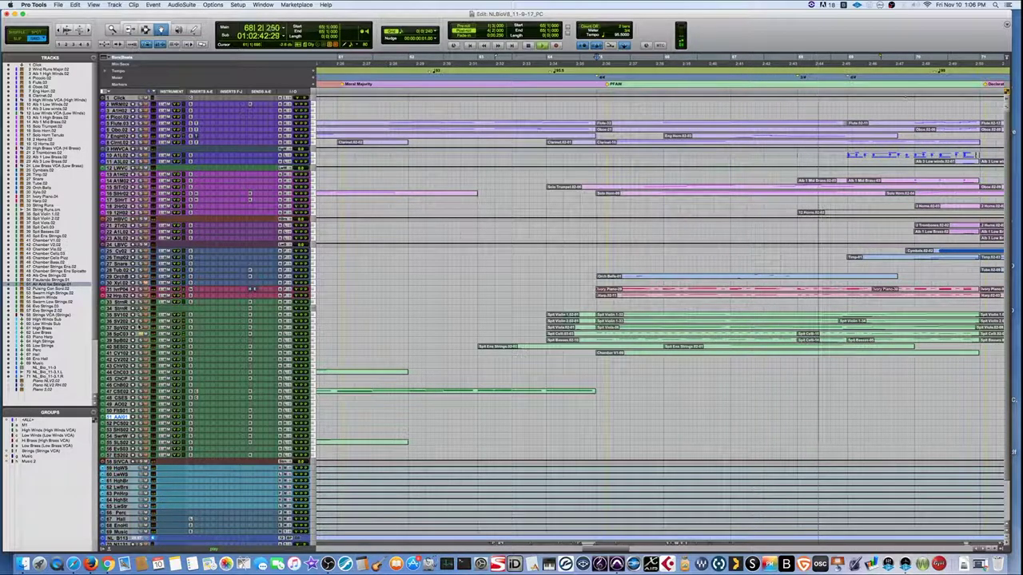
left_click(611, 94)
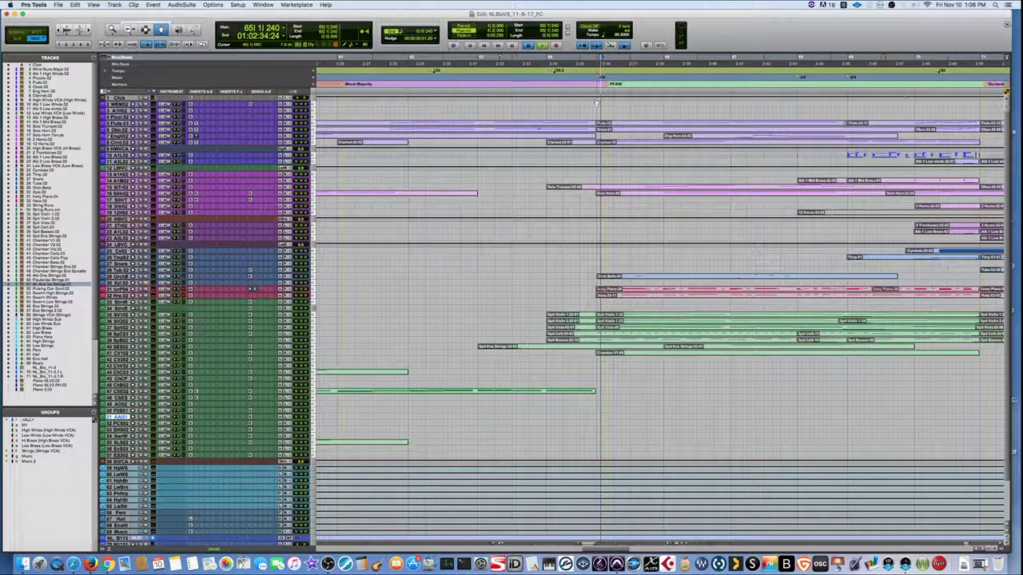
scroll(683, 285, "right", 5)
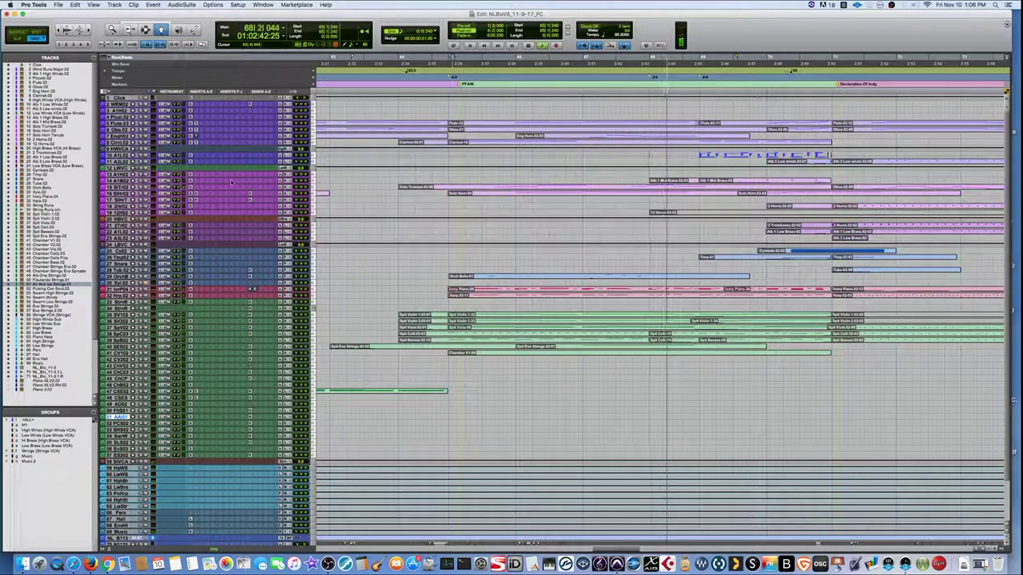
- Audition the Solo Trumpet and Solo Horn parts from 65|1|240 in the PFAW section
key("space")
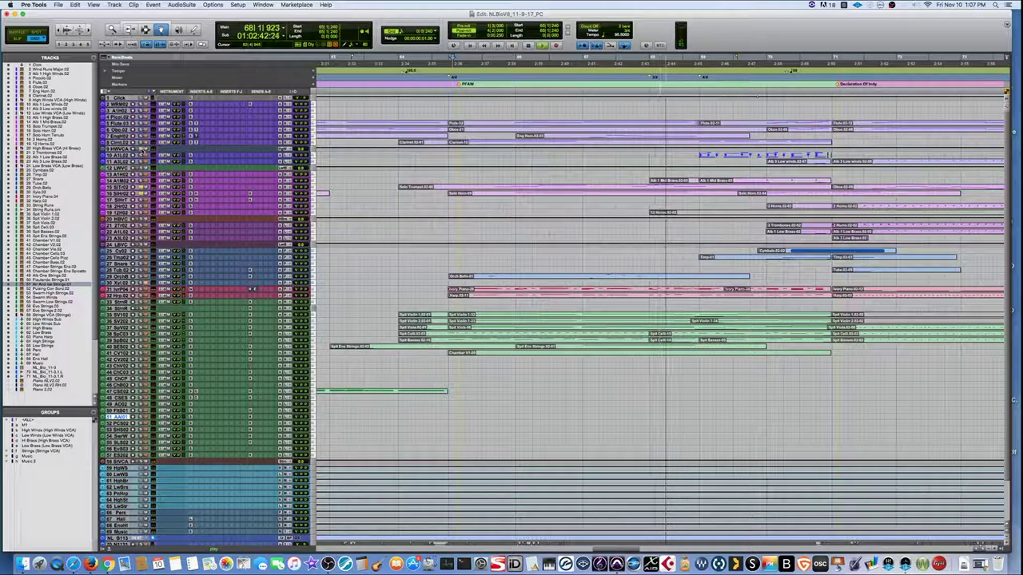
key("space")
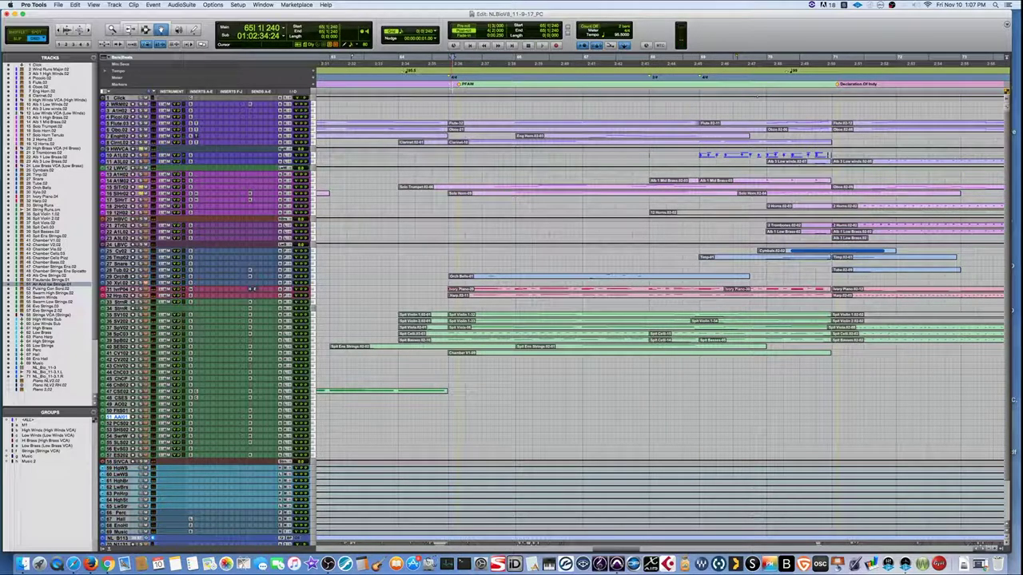
key("space")
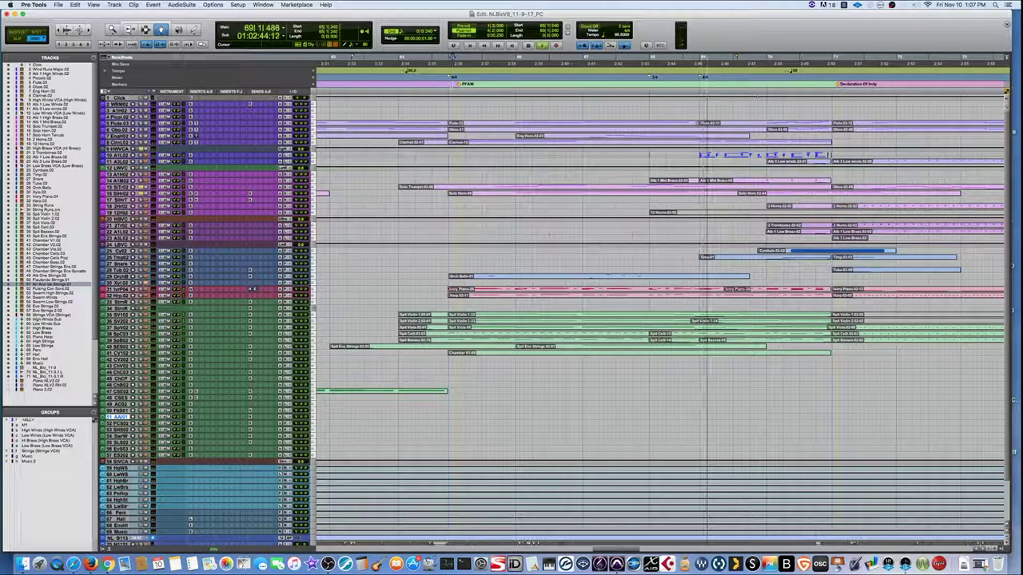
key("space")
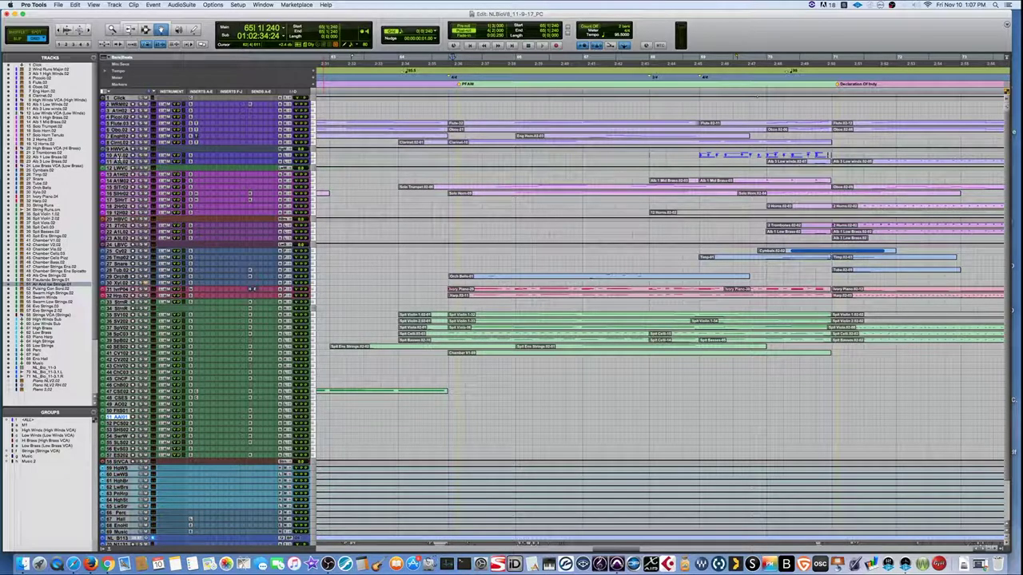
- Enlarge the Alb 1 Low Winds track, set its view to clips, and return it to its compact height
left_click_drag(119, 158, 119, 202)
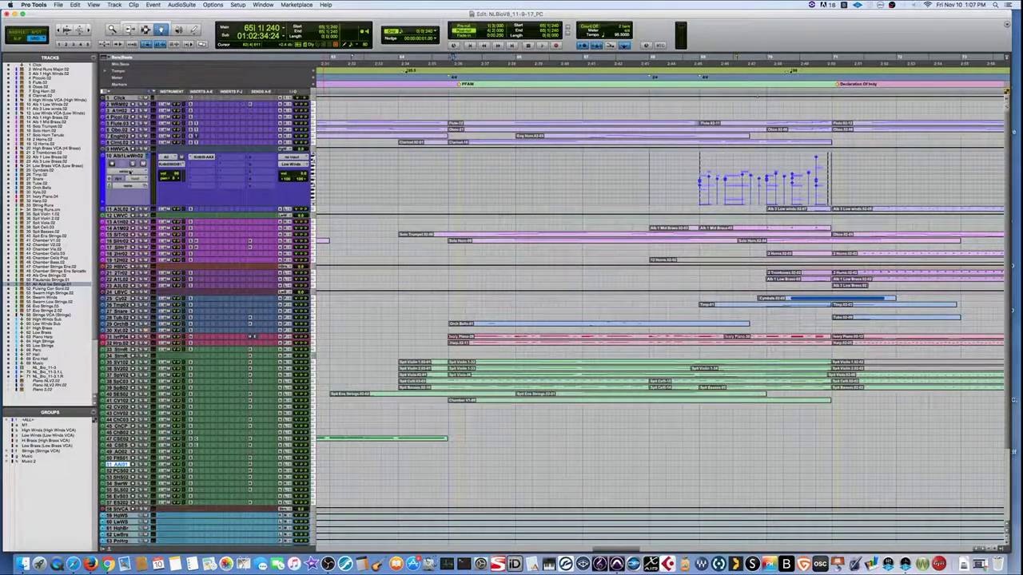
left_click(130, 172)
left_click(129, 159)
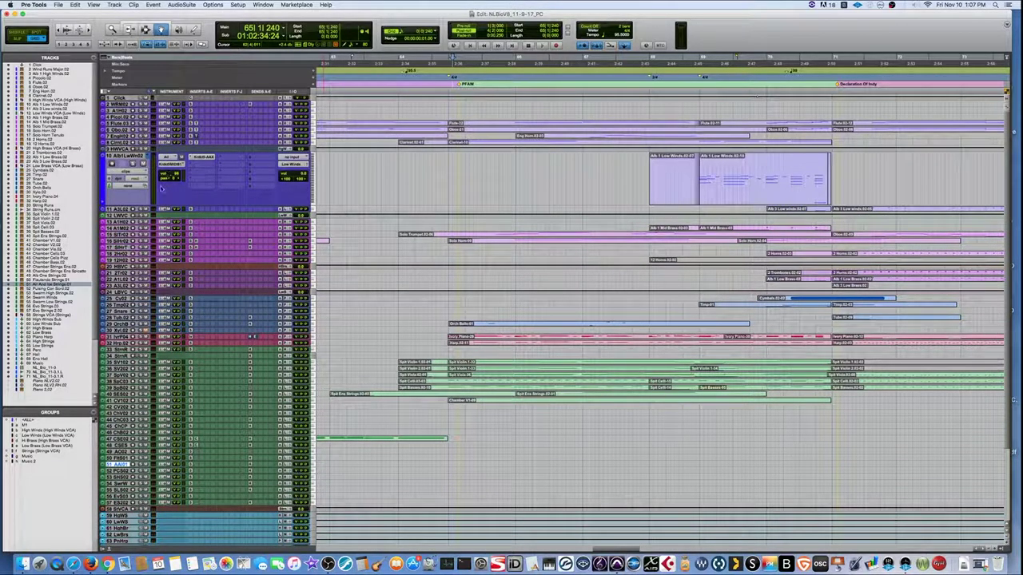
left_click_drag(134, 205, 139, 154)
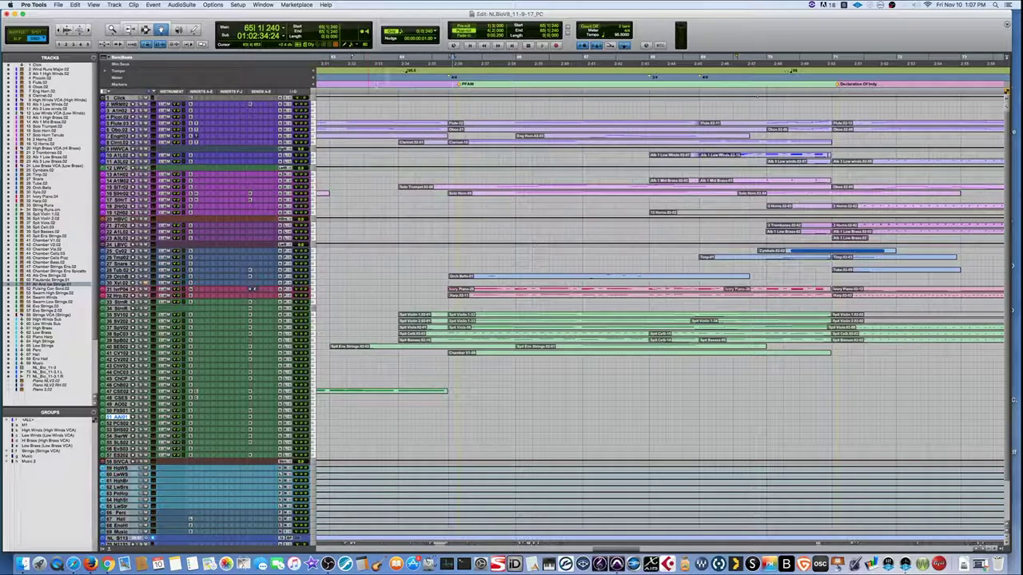
- Play the PFAW section from 65|1|000 into the start of the Declaration Of Indy section
left_click(447, 57)
key("space")
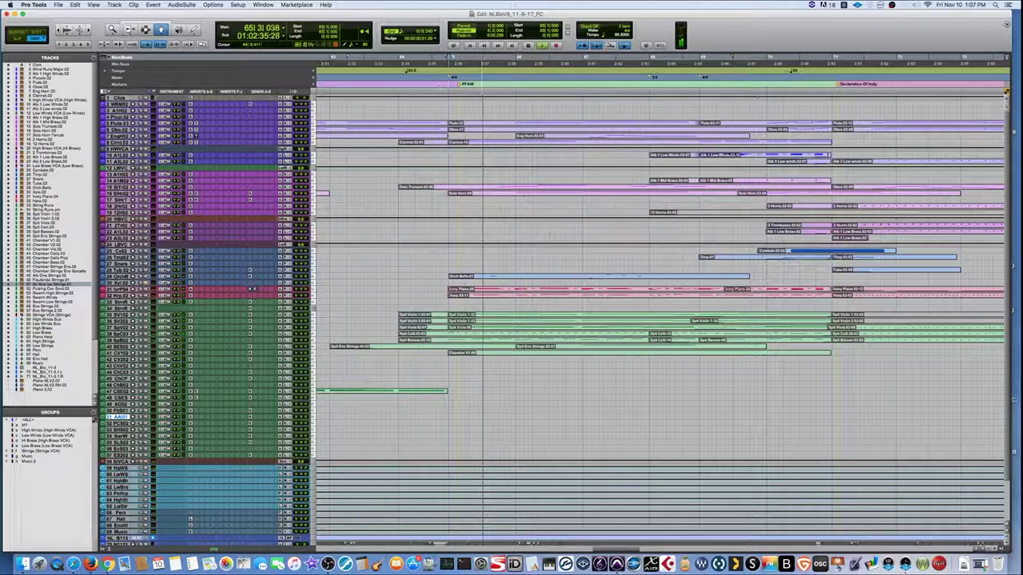
scroll(691, 164, "right", 3)
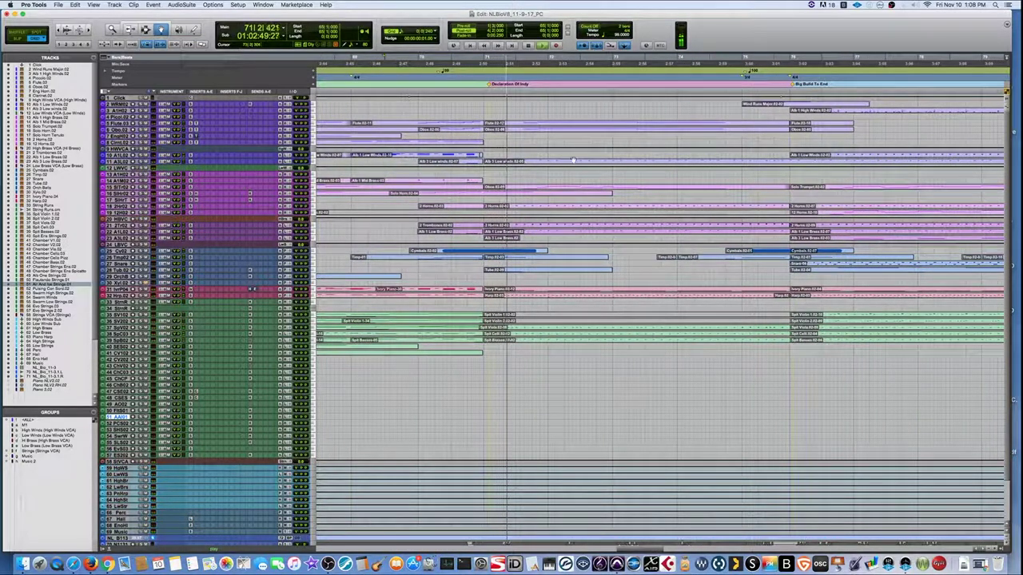
key("space")
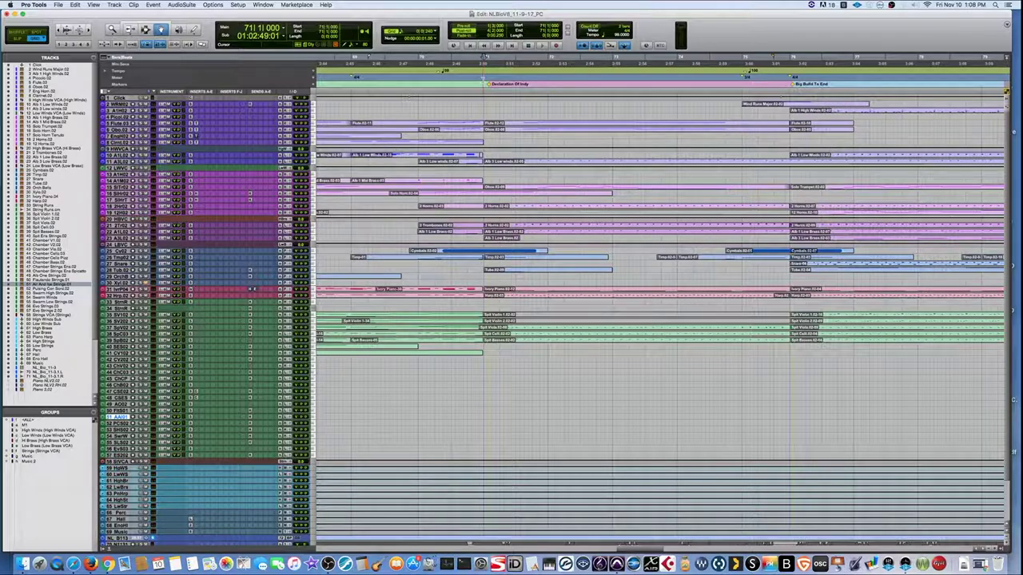
- Play the Declaration Of Indy section from 71|1|000 into the Big Build To End section
key("space")
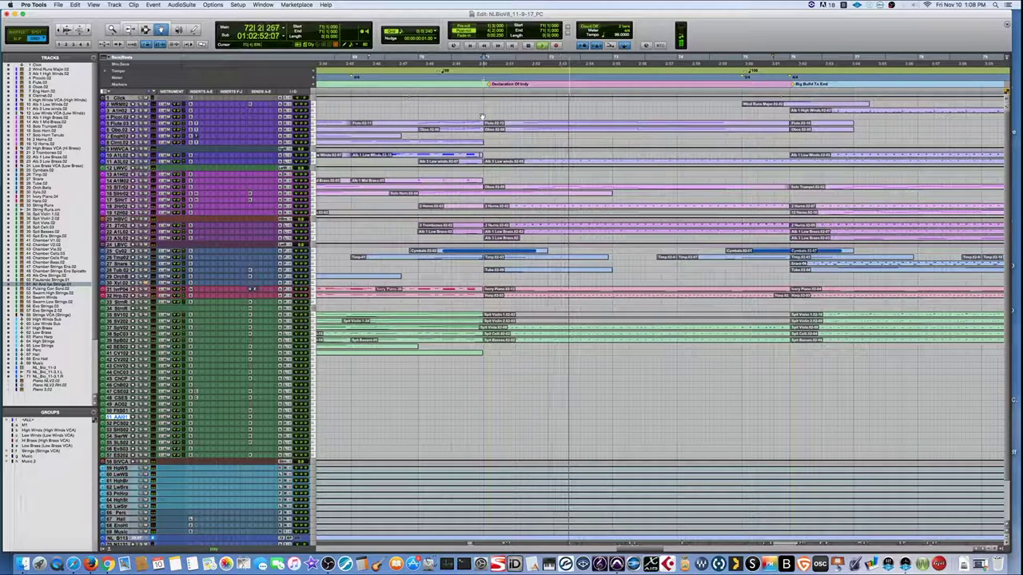
scroll(433, 156, "right", 5)
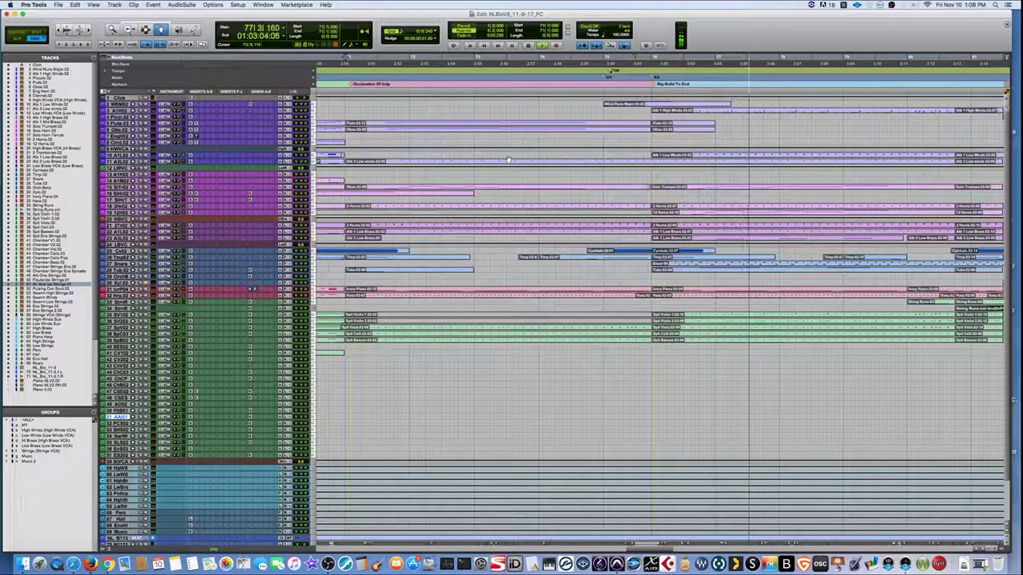
key("super+bracketleft")
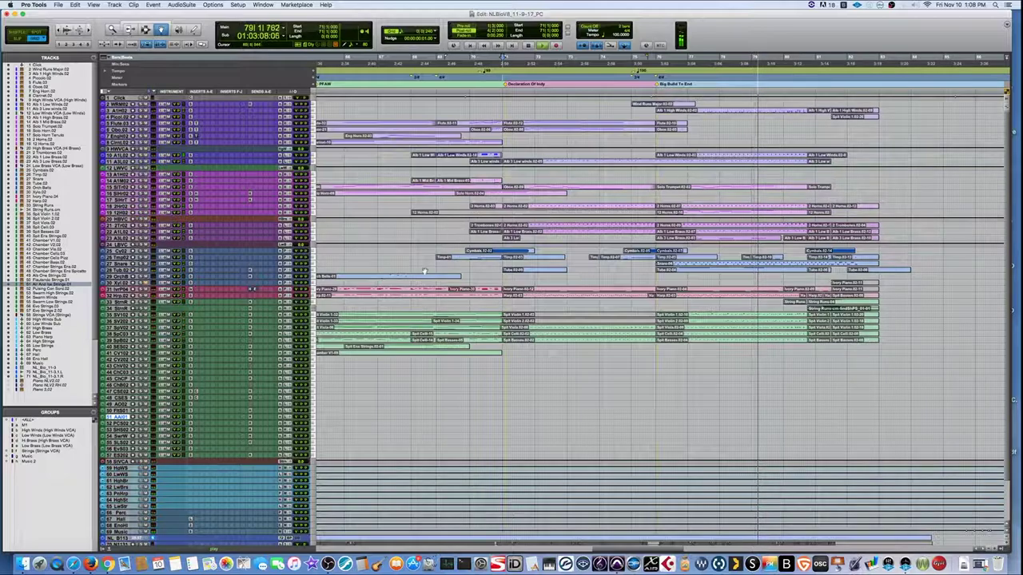
key("space")
- Play the Declaration Of Indy section again with a lead-in from 70|3|240
key("super+bracketright")
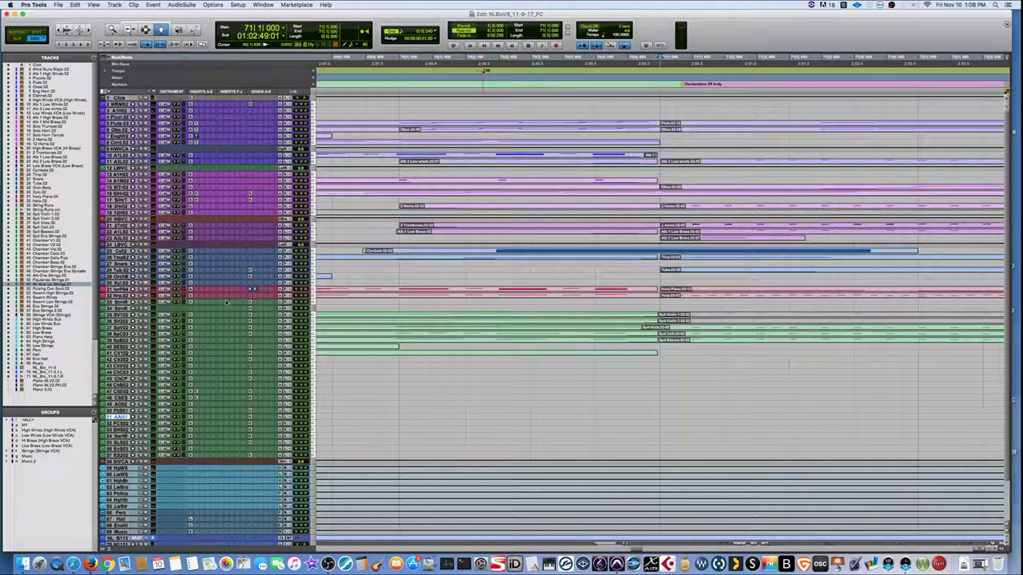
key("super+bracketleft")
key("super+bracketleft")
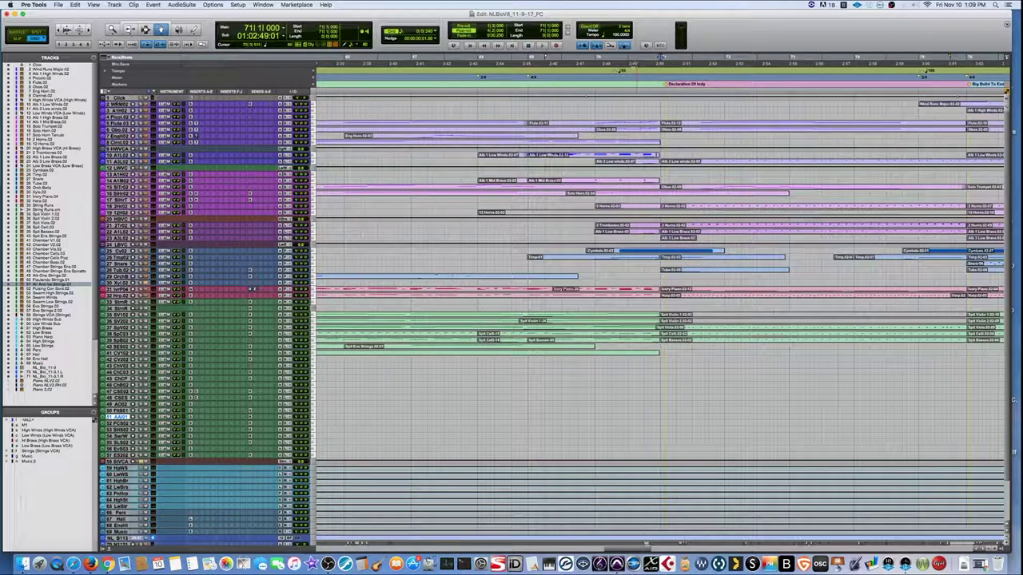
key("space")
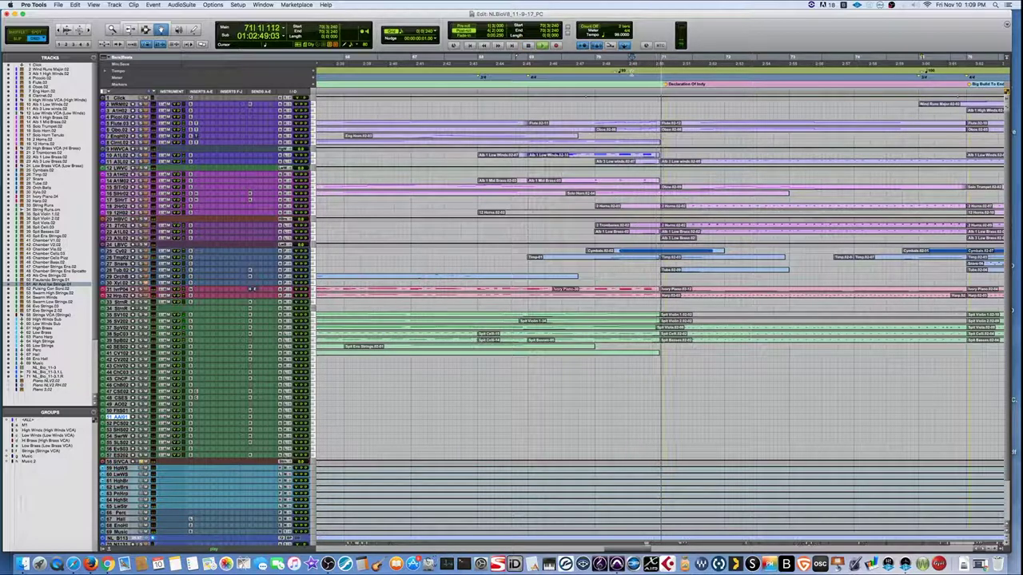
scroll(631, 74, "right", 5)
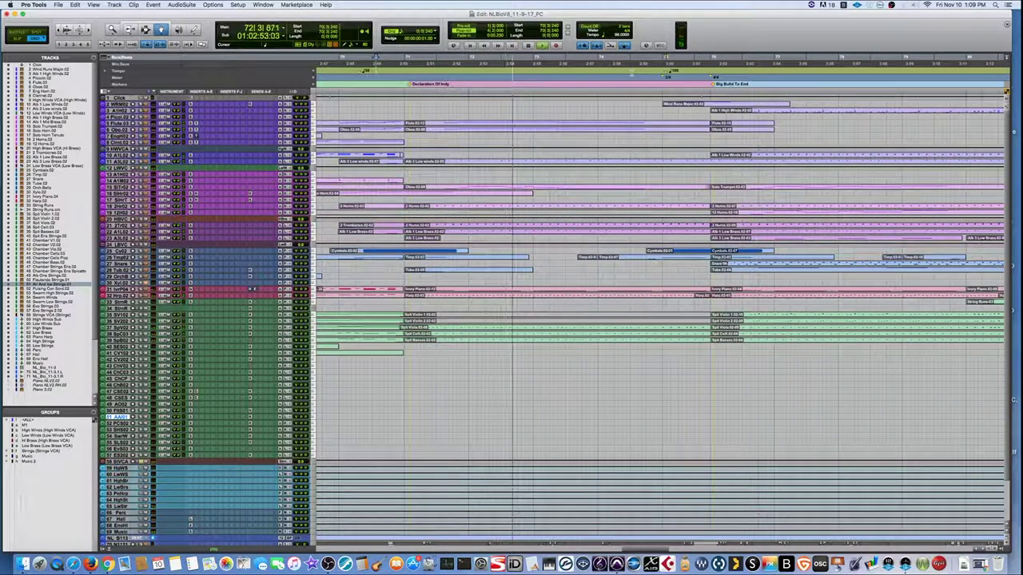
- Play the Big Build To End section from 75|3|720 and look over the arrangement around it
scroll(659, 304, "right", 3)
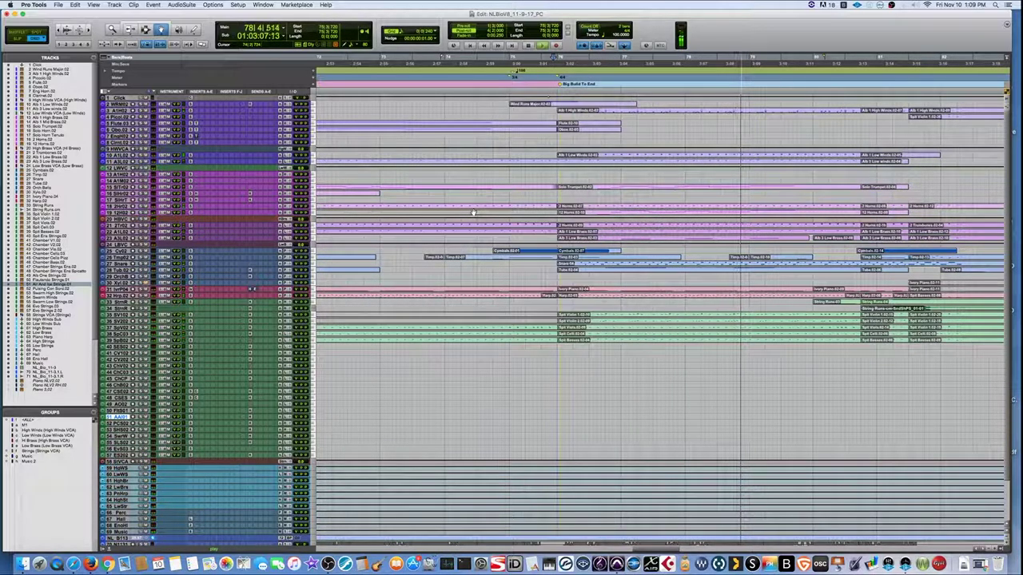
key("r")
key("r")
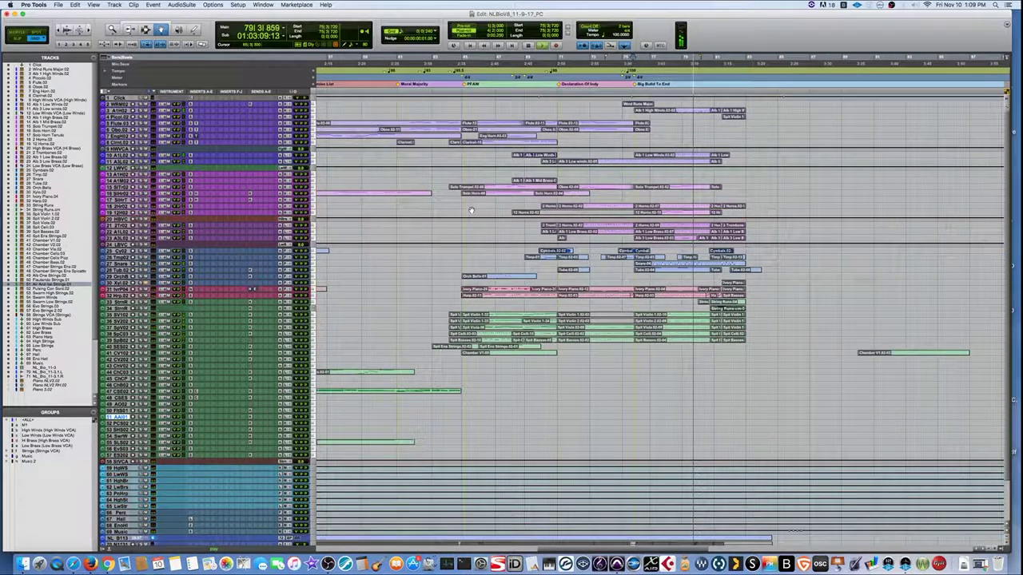
scroll(481, 194, "left", 2)
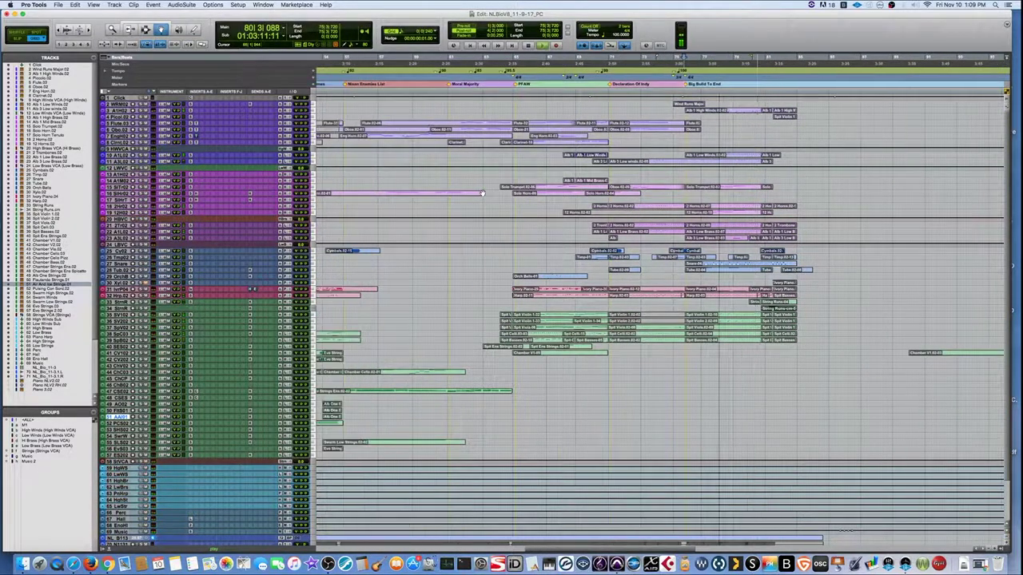
scroll(482, 194, "right", 10)
scroll(480, 193, "left", 2)
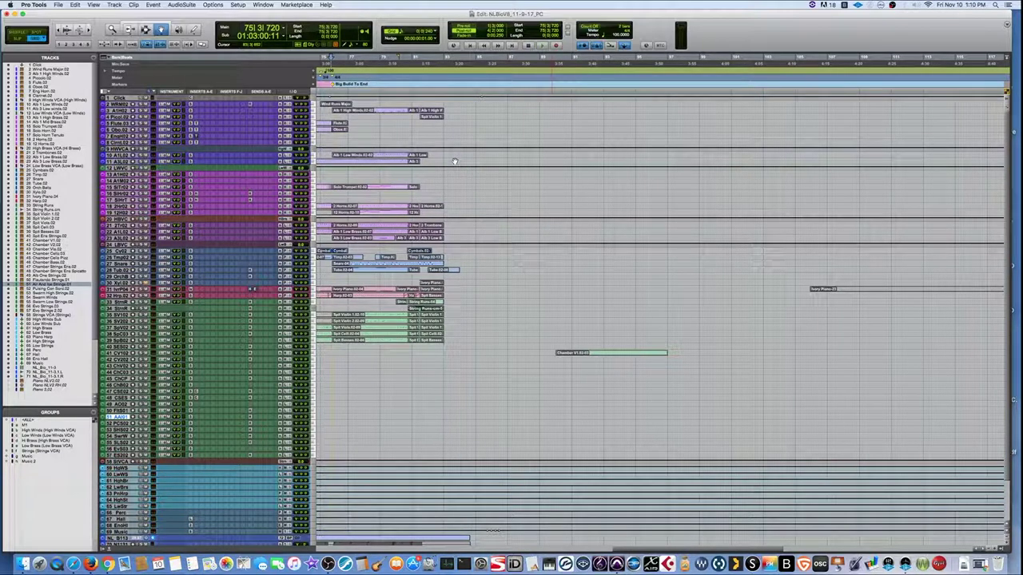
- Return to the session start and play the whole cue, inspecting the tracks through the Nixon Enemies List section
key("Return")
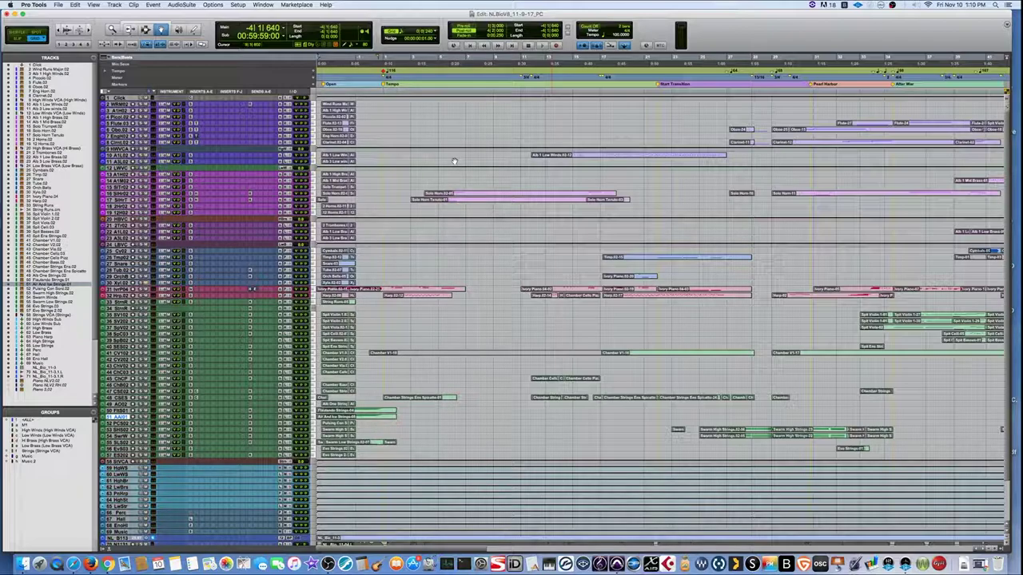
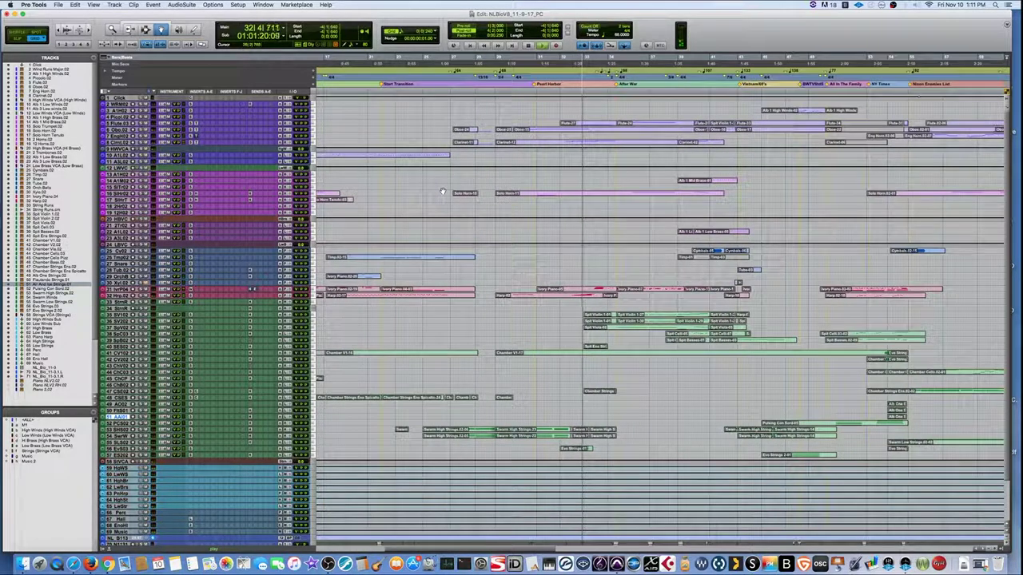
key("t")
key("t")
key("t")
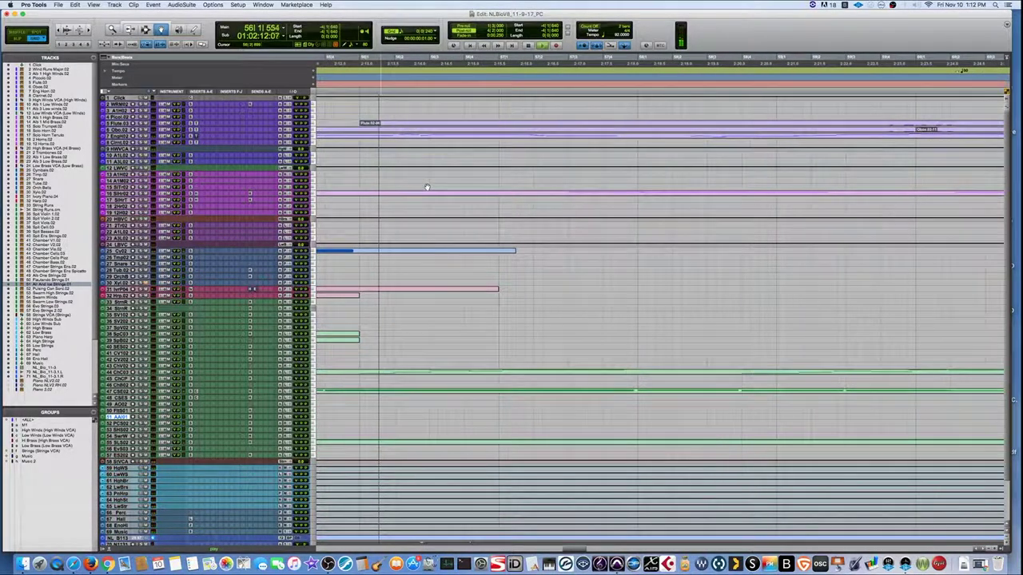
key("r")
key("r")
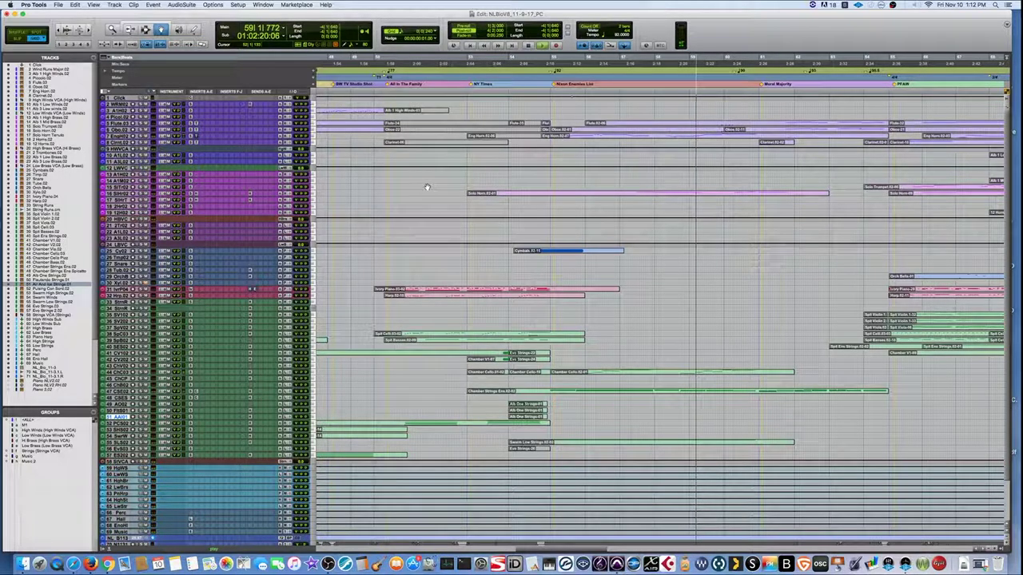
- Follow the full playback through the PFAW and Declaration Of Indy sections to the end of Big Build To End
scroll(427, 187, "right", 2)
scroll(427, 187, "down", 1)
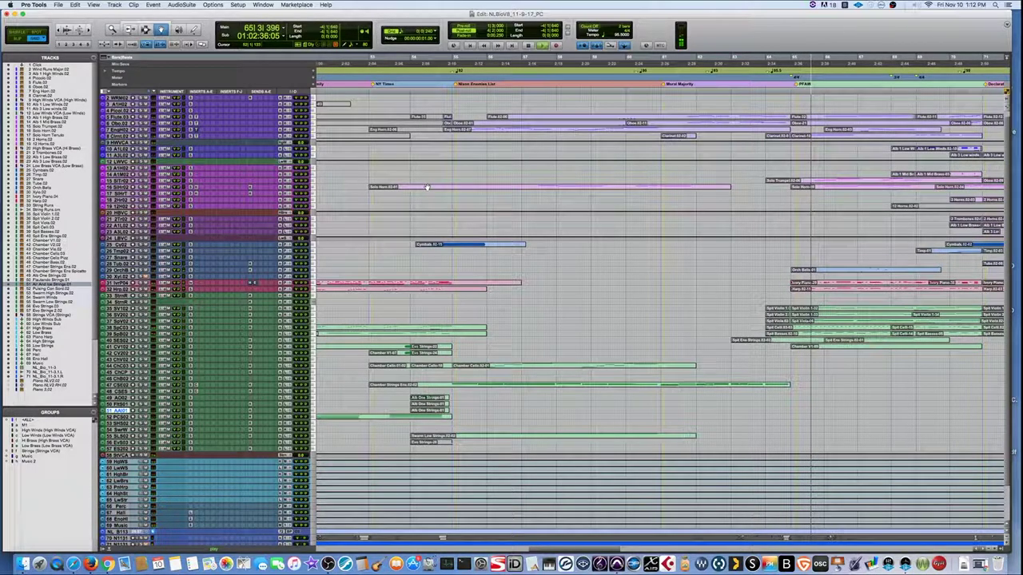
scroll(426, 187, "right", 1)
scroll(427, 187, "down", 1)
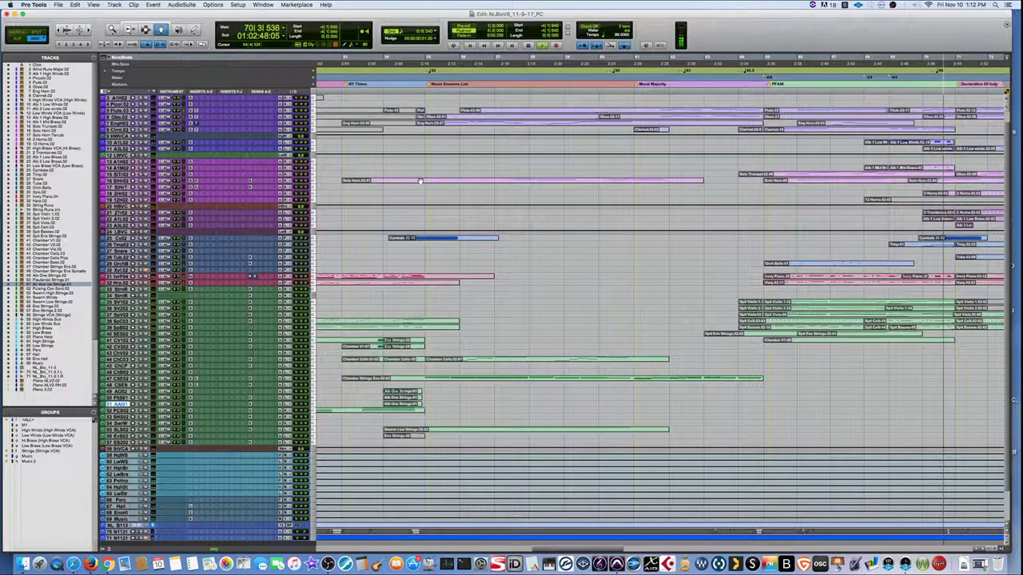
scroll(502, 198, "right", 8)
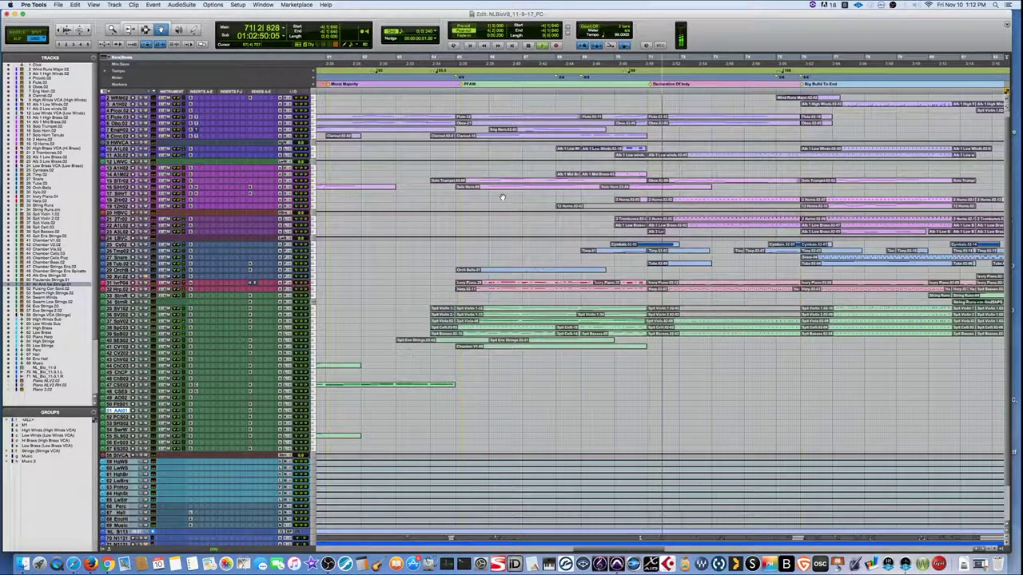
scroll(502, 197, "right", 4)
scroll(501, 197, "right", 1)
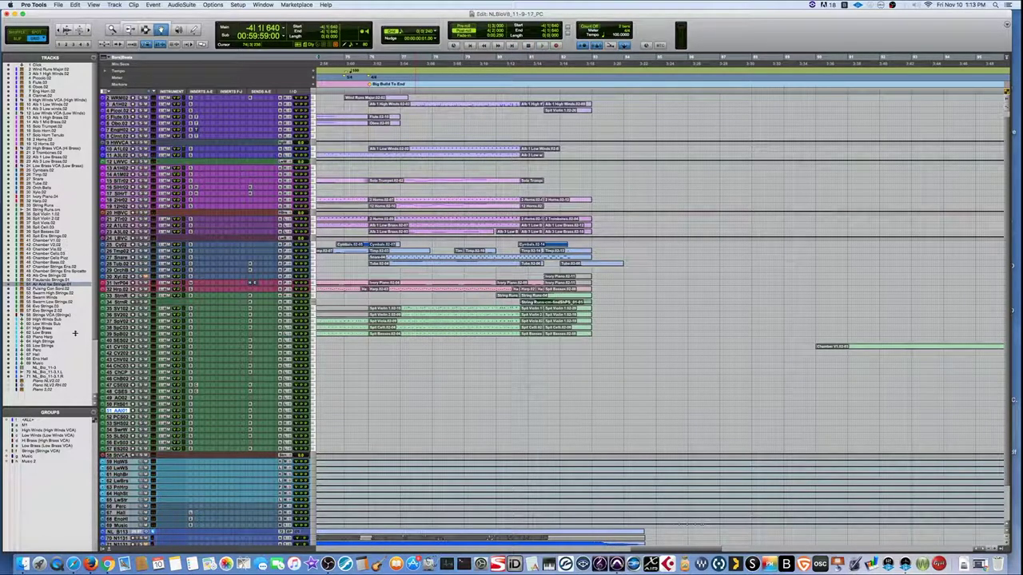
- Select all tracks in the session through the ALL group and enlarge their height
left_click(10, 420)
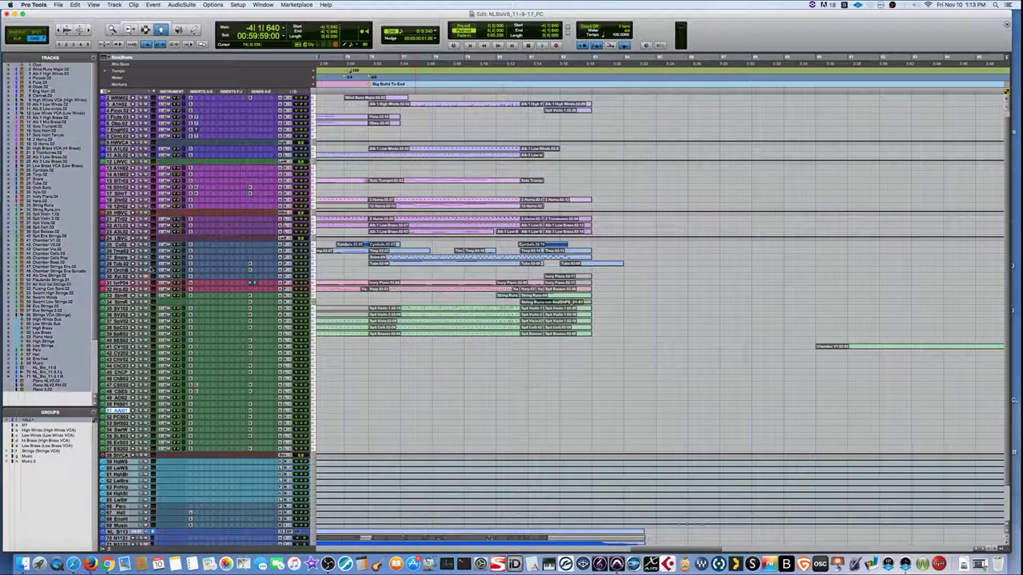
key("ctrl+Up")
key("ctrl+Up")
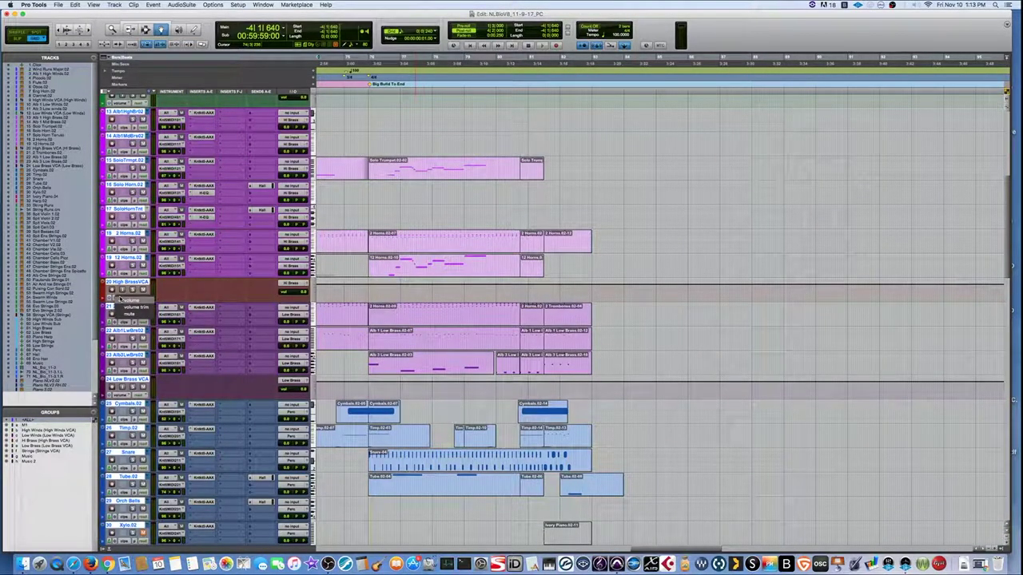
- Show the mod wheel (1) controller data on all instrument tracks and examine its curves across the brass, percussion and strings
left_click(121, 321)
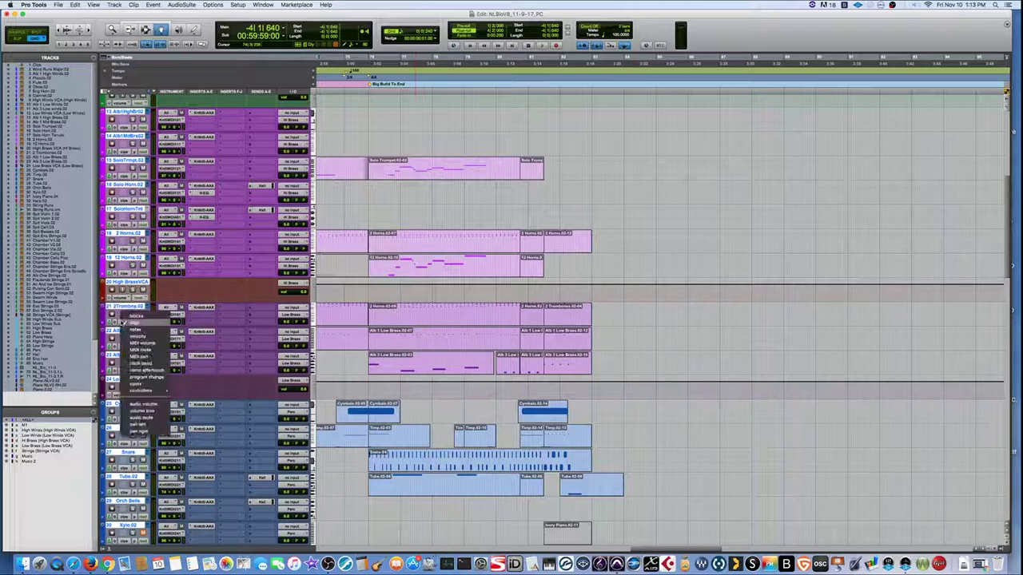
mouse_move(140, 391)
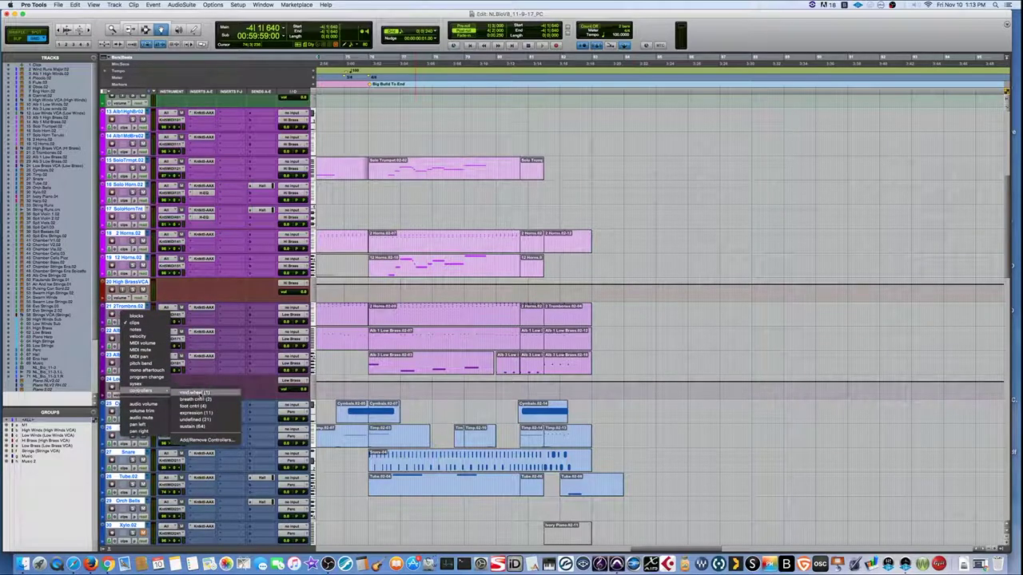
left_click(197, 393, "alt")
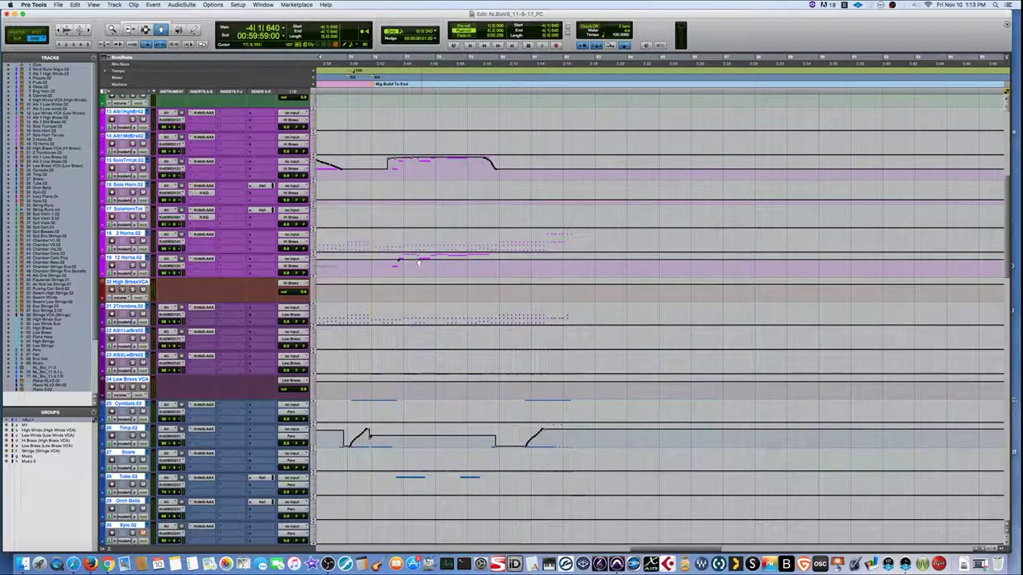
key("r")
key("r")
key("r")
key("r")
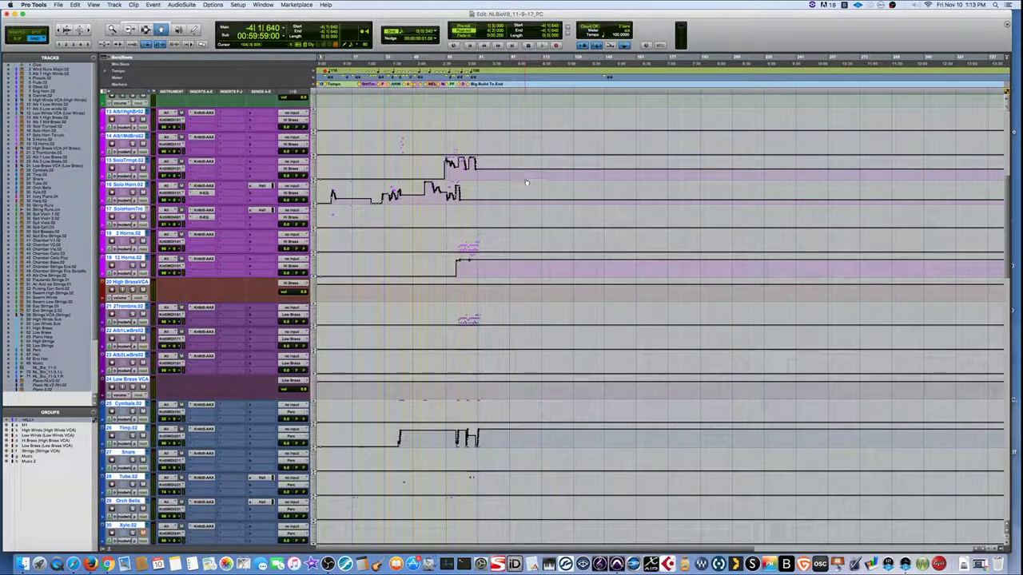
scroll(526, 183, "down", 15)
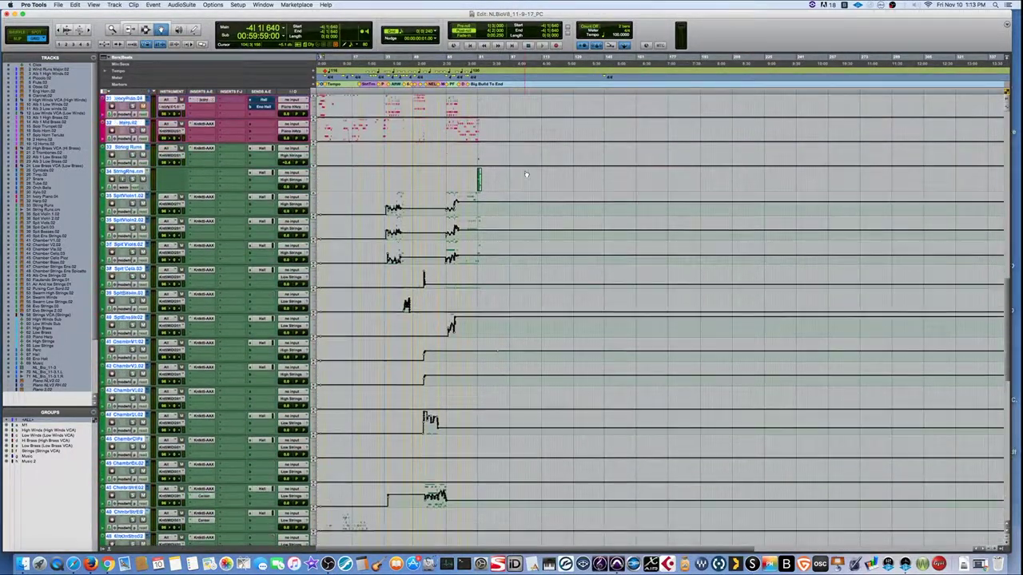
scroll(526, 174, "down", 15)
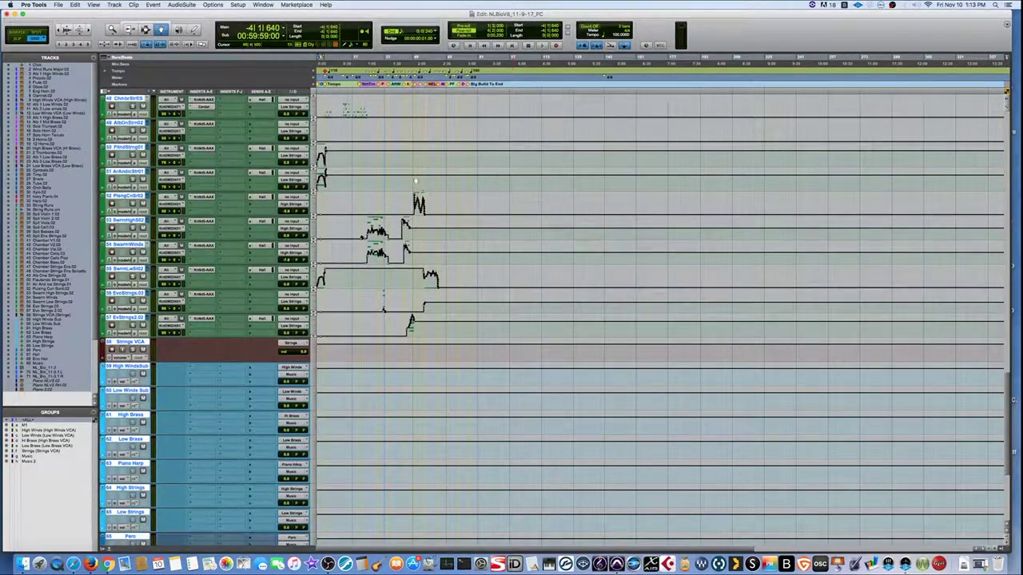
- Show the expression (11) controller data on all instrument tracks and examine its curves across the strings, brass and percussion
left_click(126, 334)
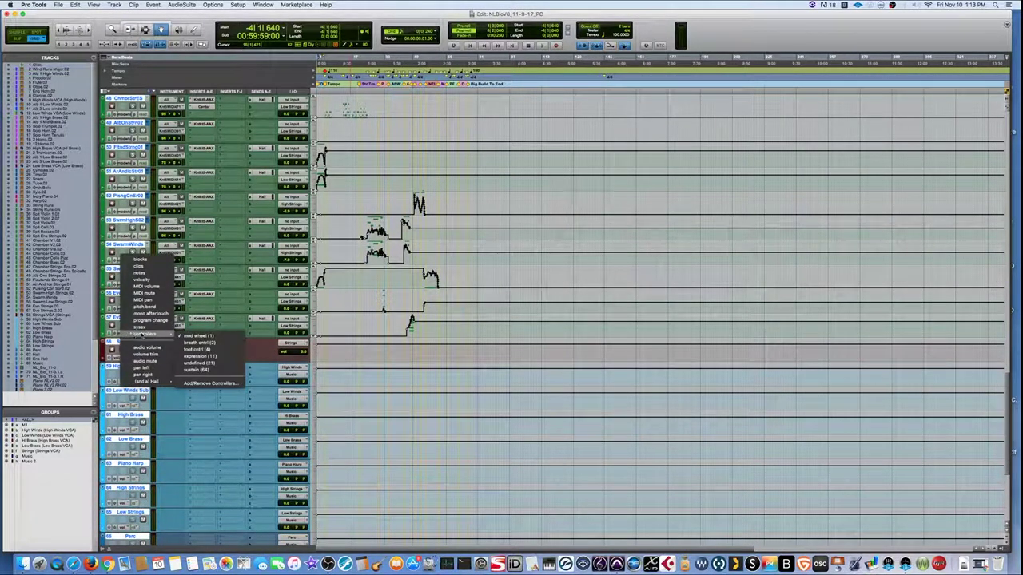
left_click(200, 356)
scroll(387, 288, "up", 12)
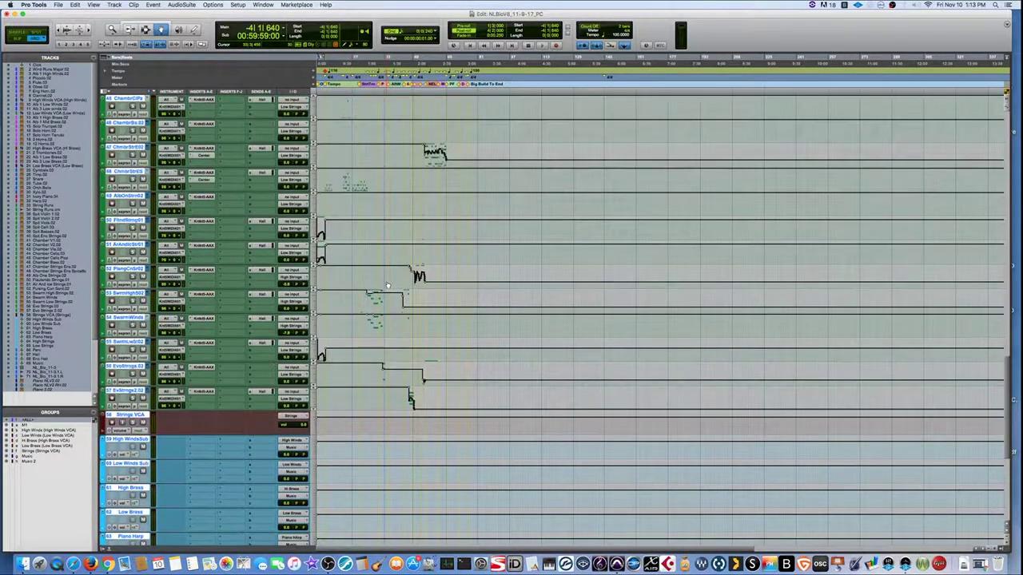
scroll(388, 287, "up", 20)
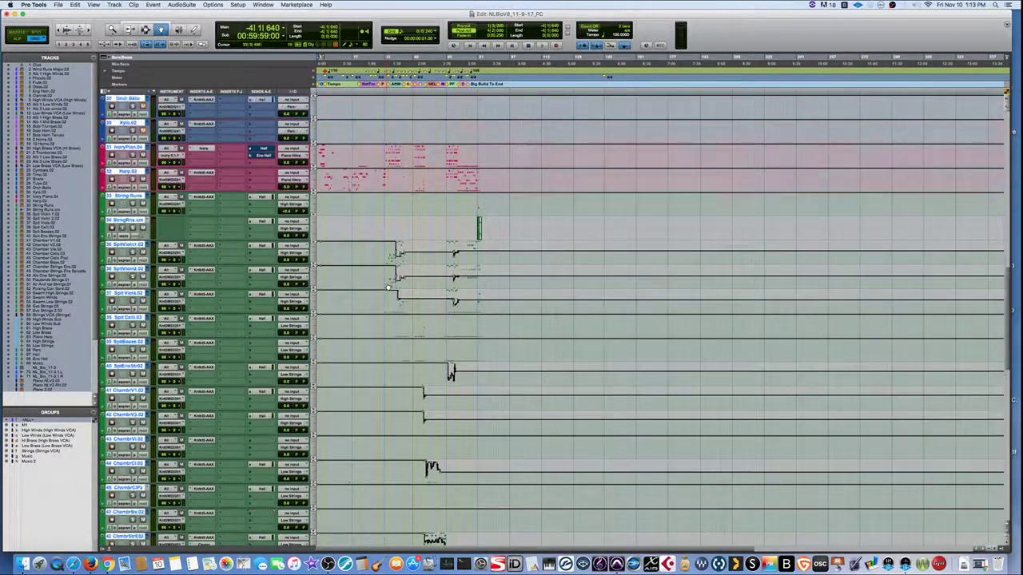
scroll(375, 280, "down", 6)
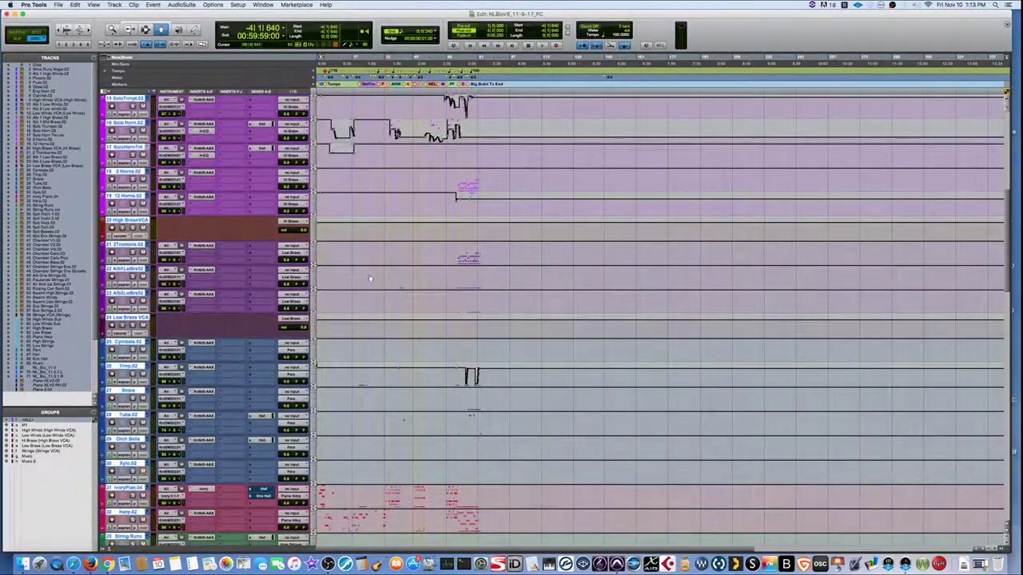
scroll(426, 284, "down", 3)
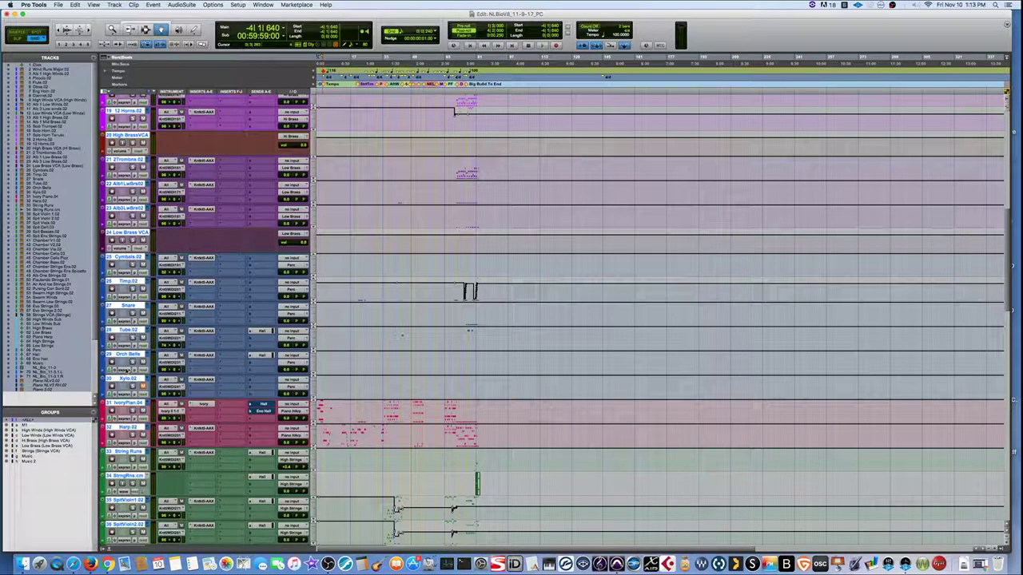
- Show the undefined (21) controller data on all instrument tracks and examine its curves across the winds, brass and strings
scroll(454, 112, "down", 6)
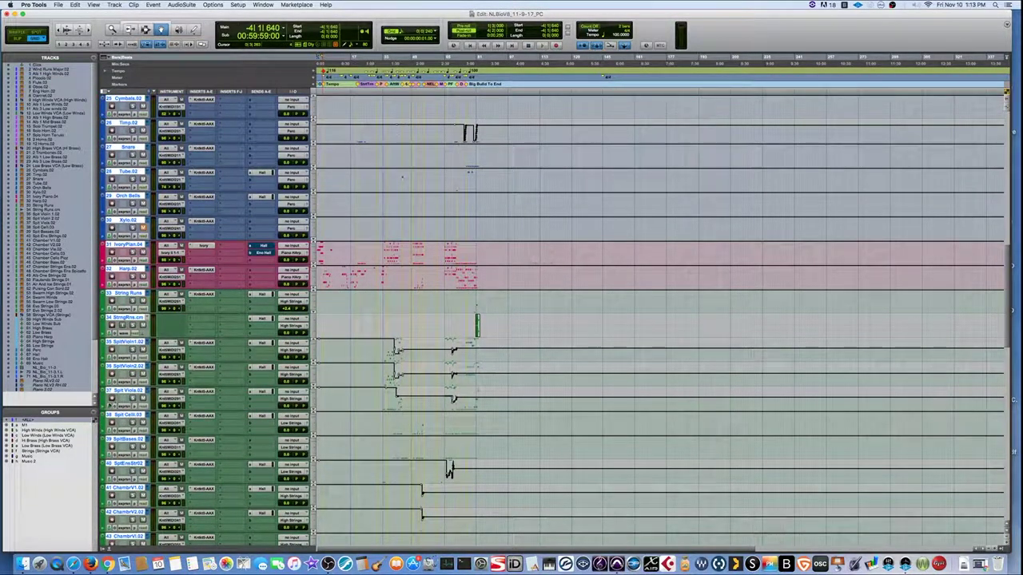
mouse_move(152, 382)
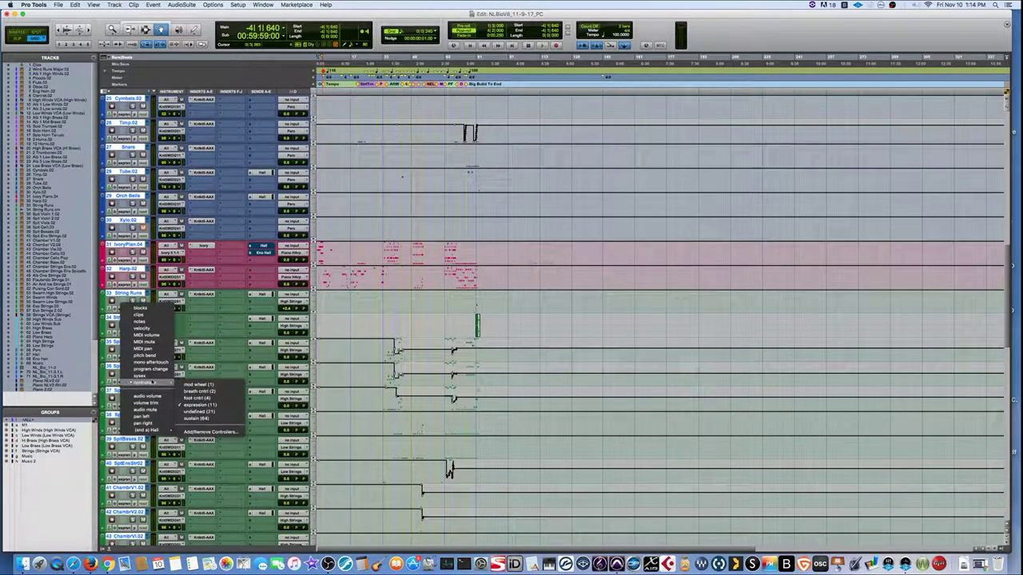
left_click(214, 413)
scroll(523, 338, "down", 2)
scroll(523, 338, "up", 20)
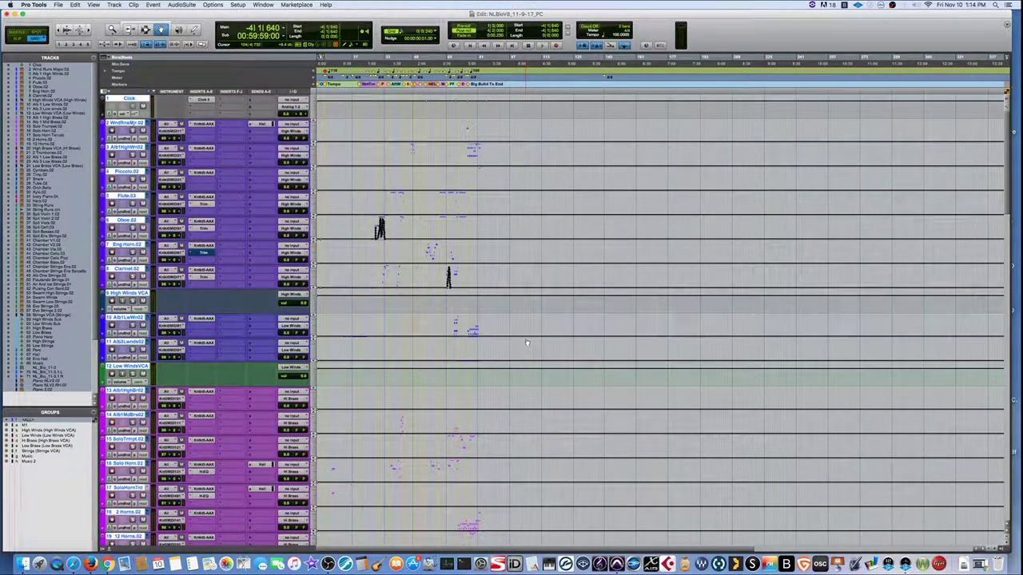
scroll(526, 342, "down", 20)
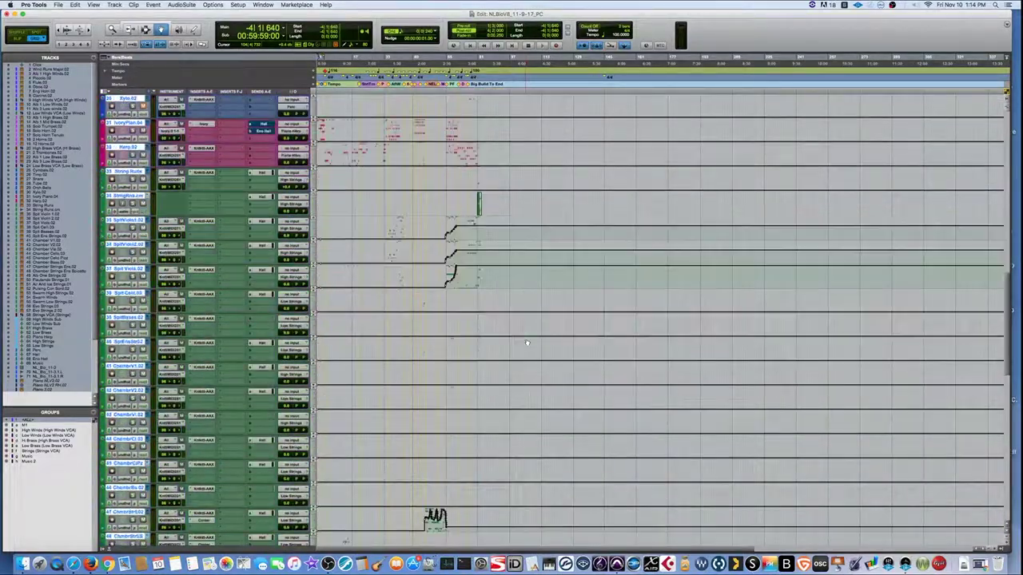
scroll(527, 343, "down", 10)
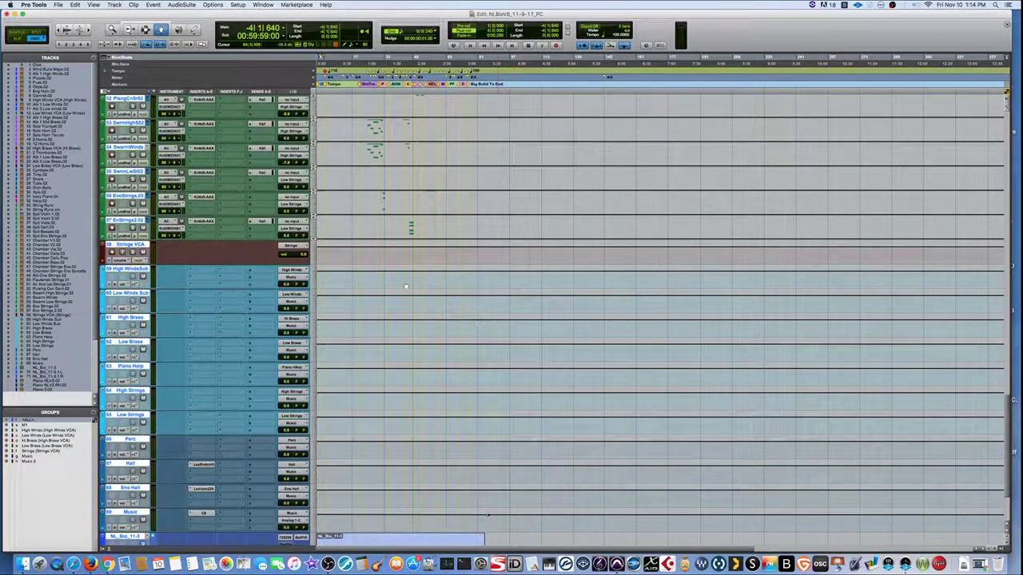
- Switch all instrument tracks to the clips view and magnify the timeline around the cue's opening
left_click(118, 237)
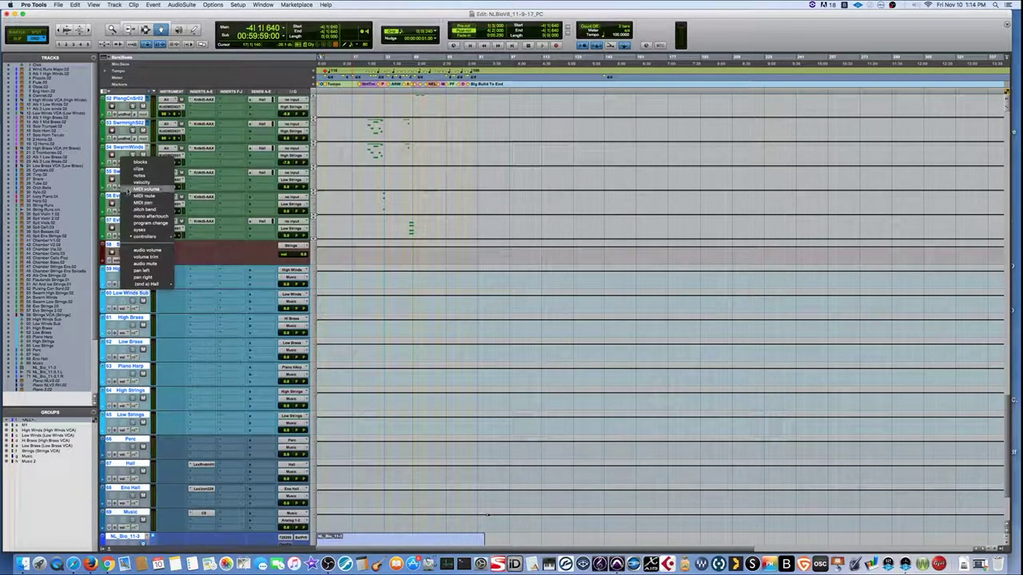
left_click(138, 170)
scroll(473, 125, "up", 20)
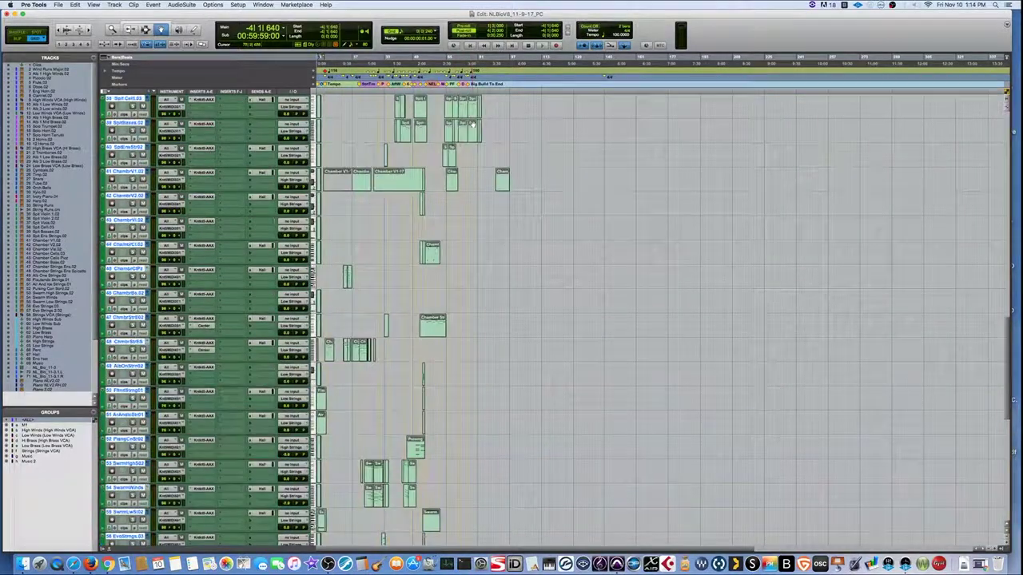
key("t")
key("t")
key("t")
key("t")
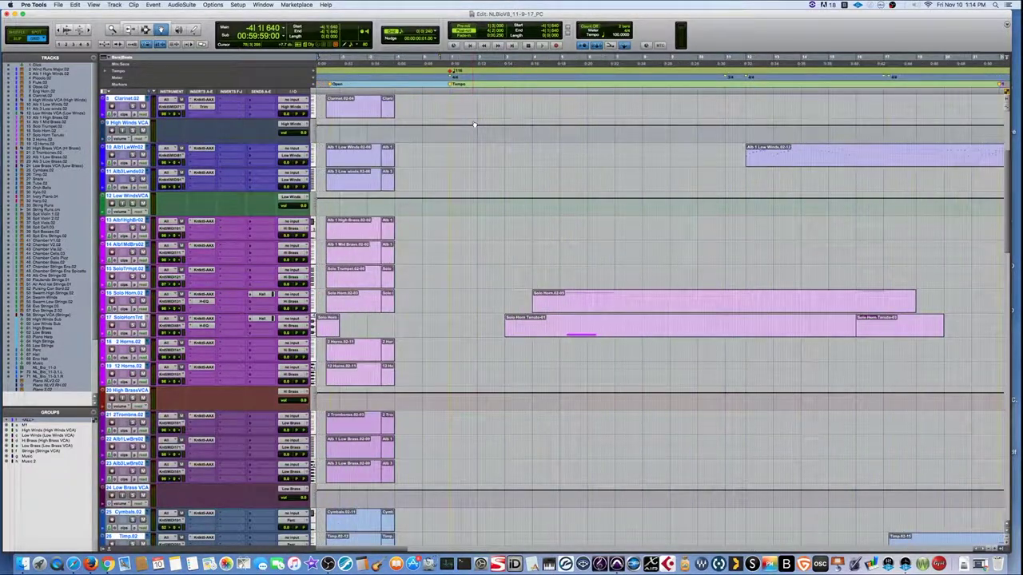